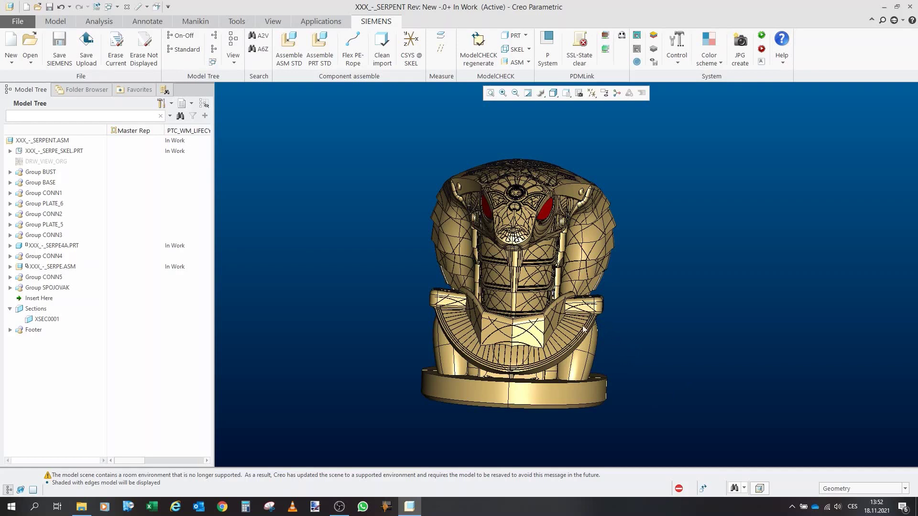
# Switch the ribbon to the Model tab and orbit the serpent bust toward a front view
pyautogui.moveTo(573, 330); pyautogui.dragTo(509, 325, button='middle')
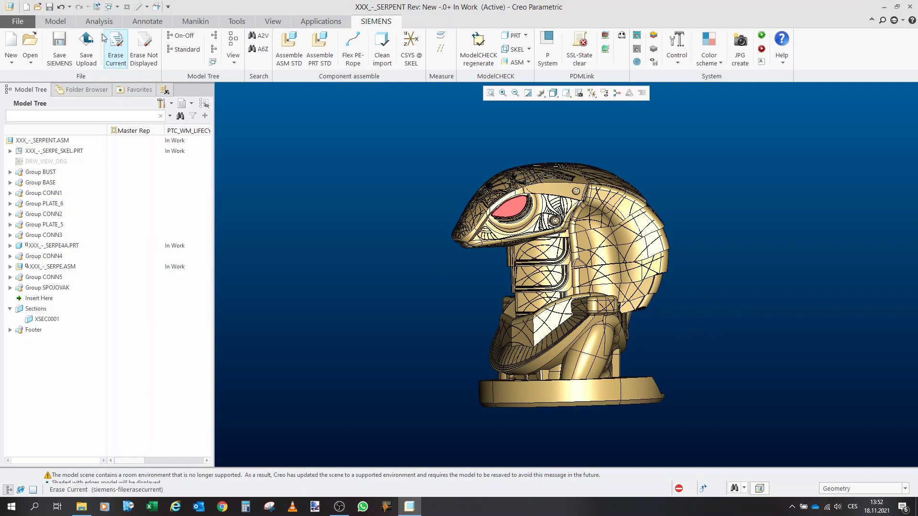
pyautogui.click(55, 21)
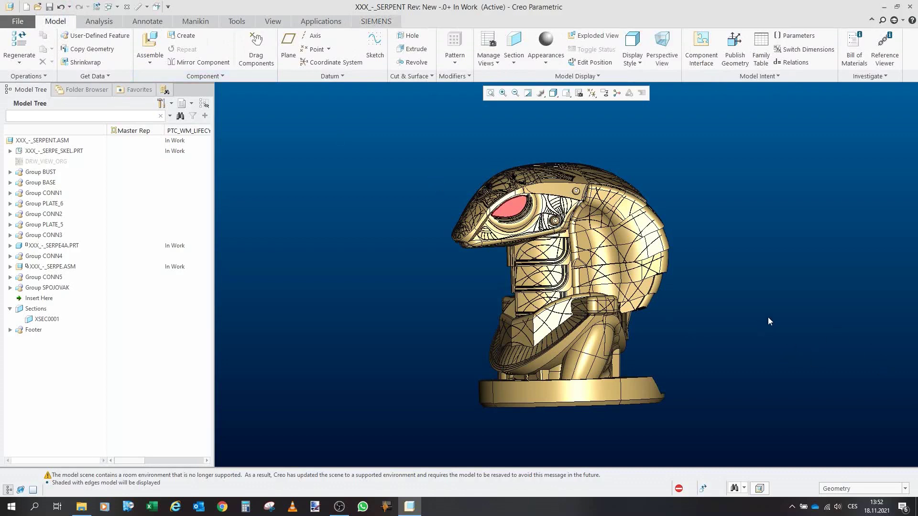
pyautogui.moveTo(579, 256)
pyautogui.mouseDown(button='middle')
pyautogui.moveTo(597, 258)
pyautogui.moveTo(589, 264)
pyautogui.mouseUp(button='middle')
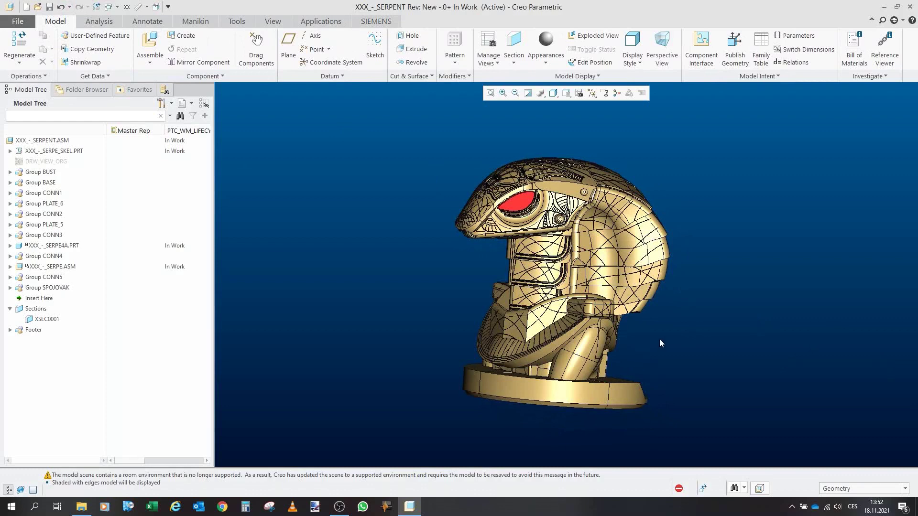
pyautogui.moveTo(659, 340); pyautogui.dragTo(621, 346, button='middle')
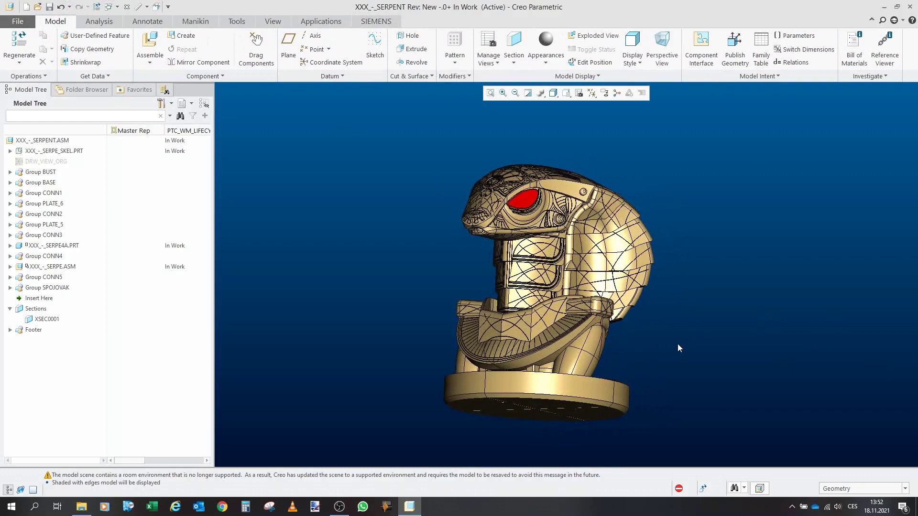
pyautogui.moveTo(573, 390); pyautogui.dragTo(466, 406, button='middle')
pyautogui.moveTo(614, 381); pyautogui.dragTo(591, 349, button='middle')
# Zoom and orbit the bust to a side view with the head facing left
pyautogui.scroll(-3, 601, 388)
pyautogui.moveTo(517, 357)
pyautogui.mouseDown(button='middle')
pyautogui.moveTo(574, 350)
pyautogui.moveTo(559, 315)
pyautogui.moveTo(556, 335)
pyautogui.moveTo(546, 333)
pyautogui.moveTo(660, 338)
pyautogui.mouseUp(button='middle')
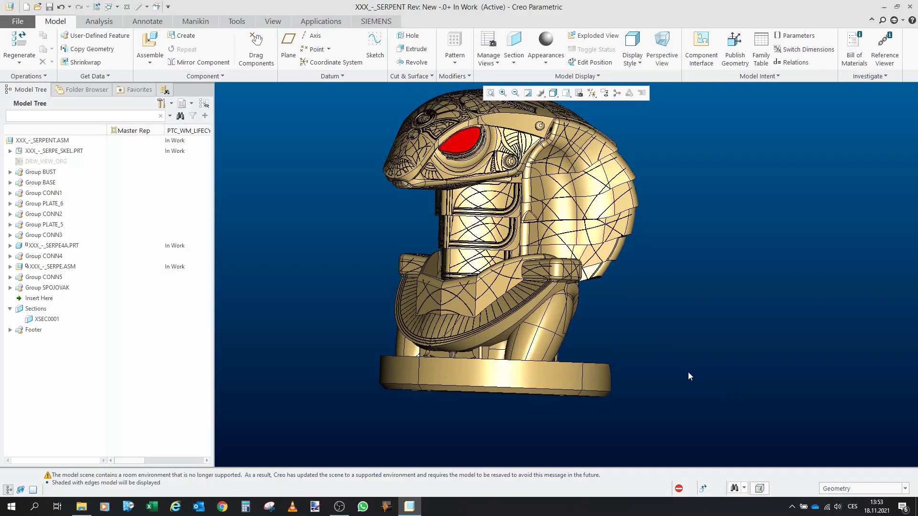
pyautogui.moveTo(688, 377); pyautogui.dragTo(637, 377, button='middle')
pyautogui.moveTo(717, 335); pyautogui.dragTo(660, 351, button='middle')
pyautogui.scroll(-4, 693, 330)
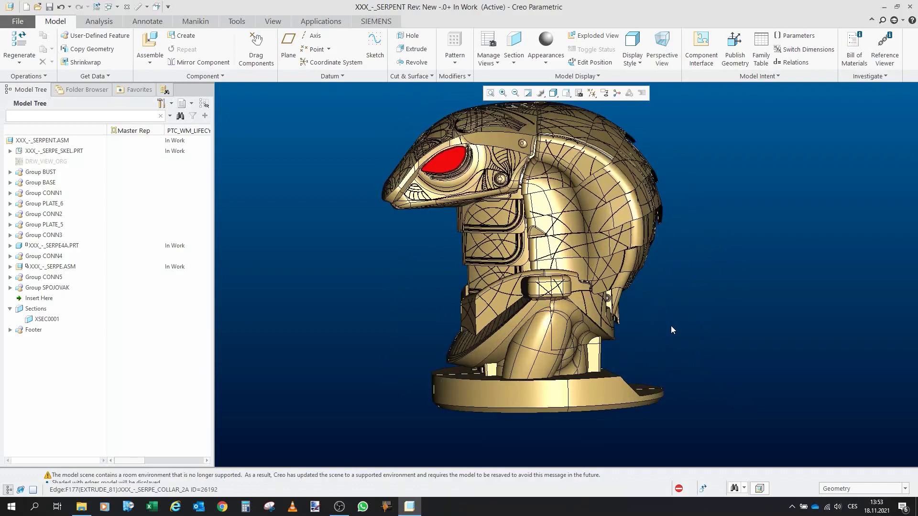
pyautogui.scroll(2, 663, 373)
pyautogui.moveTo(708, 310); pyautogui.dragTo(719, 306, button='middle')
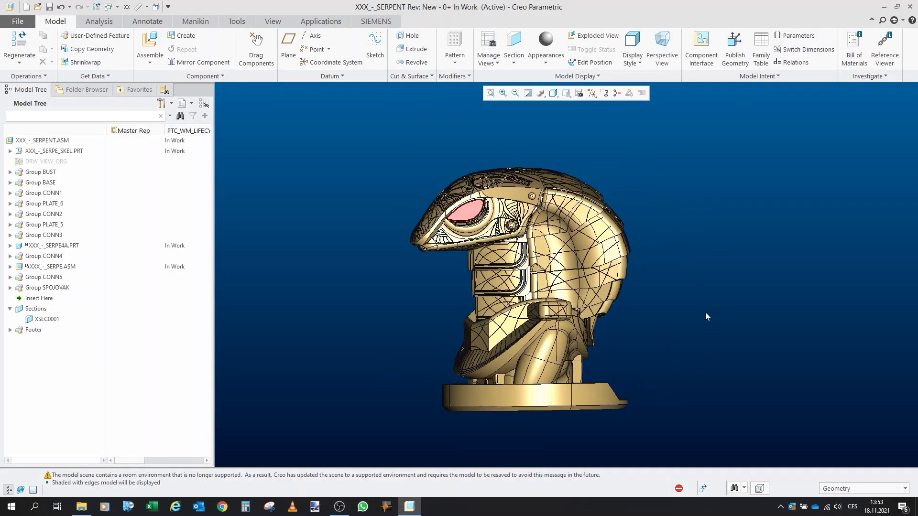
pyautogui.click(256, 48)
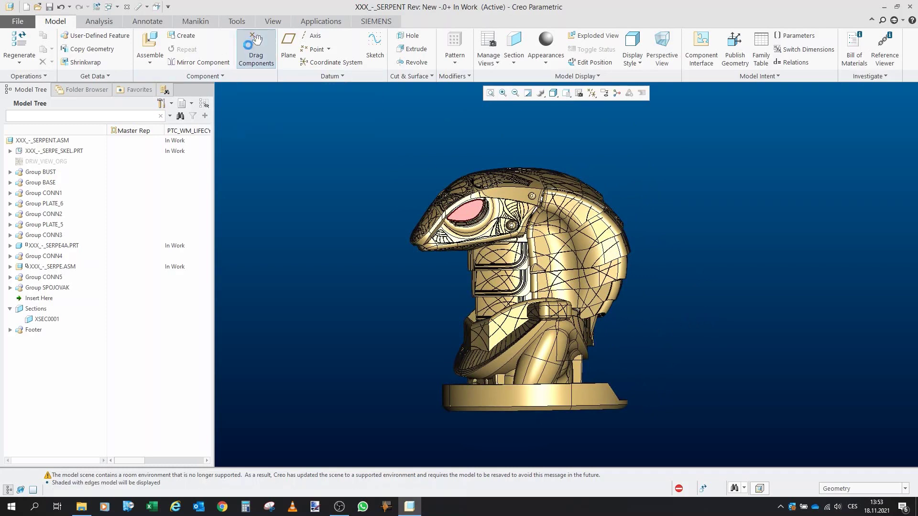
pyautogui.click(597, 327)
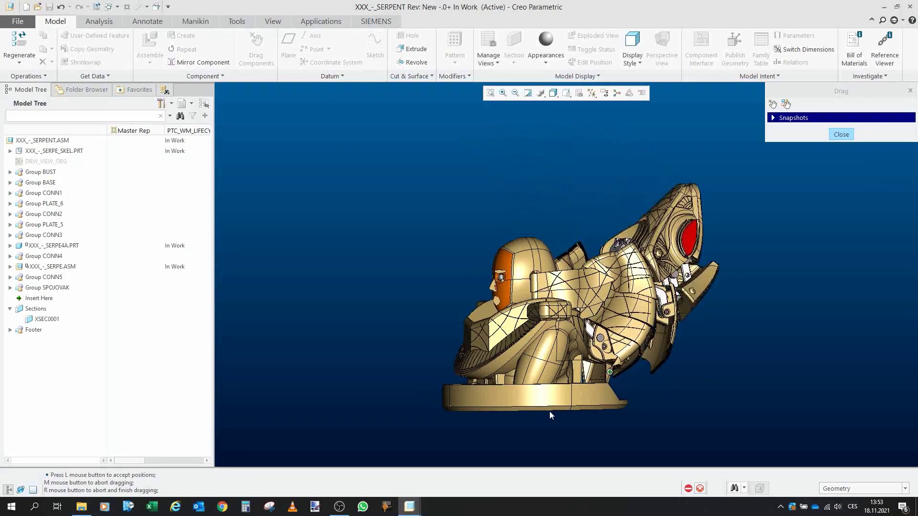
pyautogui.scroll(-3, 621, 319)
pyautogui.moveTo(578, 314)
pyautogui.mouseDown(button='middle')
pyautogui.moveTo(719, 345)
pyautogui.moveTo(557, 330)
pyautogui.moveTo(617, 331)
pyautogui.moveTo(636, 351)
pyautogui.moveTo(587, 341)
pyautogui.mouseUp(button='middle')
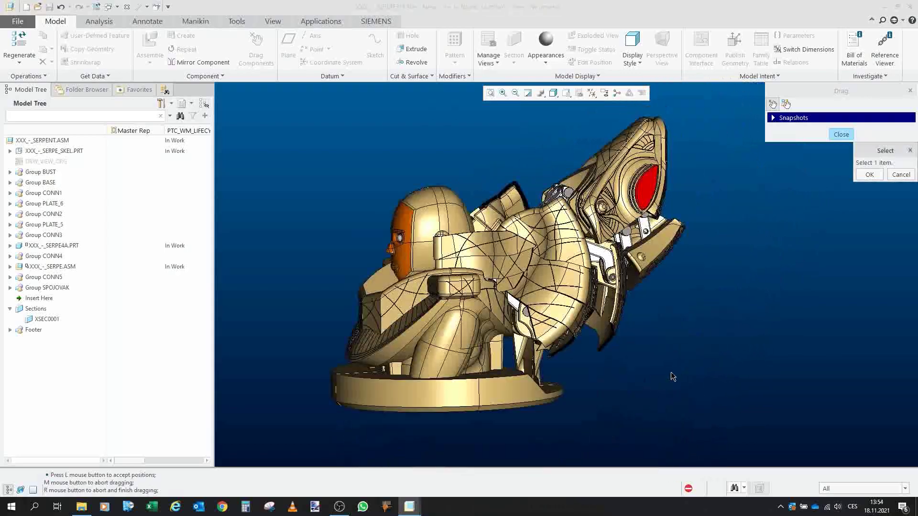
pyautogui.moveTo(613, 190)
pyautogui.mouseDown(button='middle')
pyautogui.moveTo(669, 192)
pyautogui.moveTo(583, 189)
pyautogui.mouseUp(button='middle')
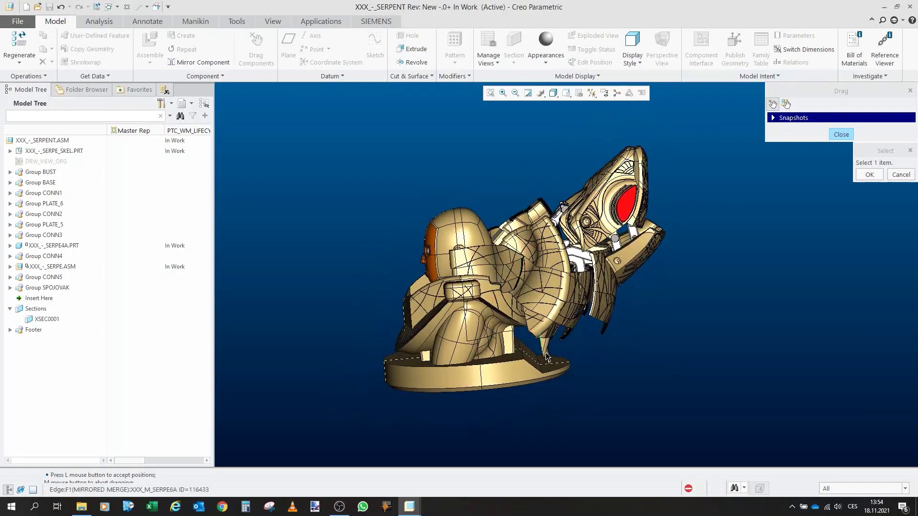
pyautogui.click(547, 357)
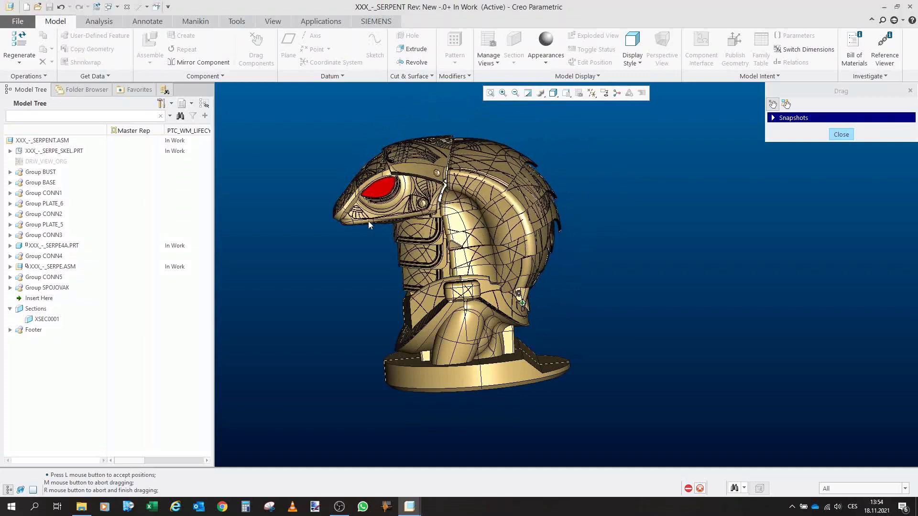
pyautogui.click(334, 250)
pyautogui.scroll(4, 340, 249)
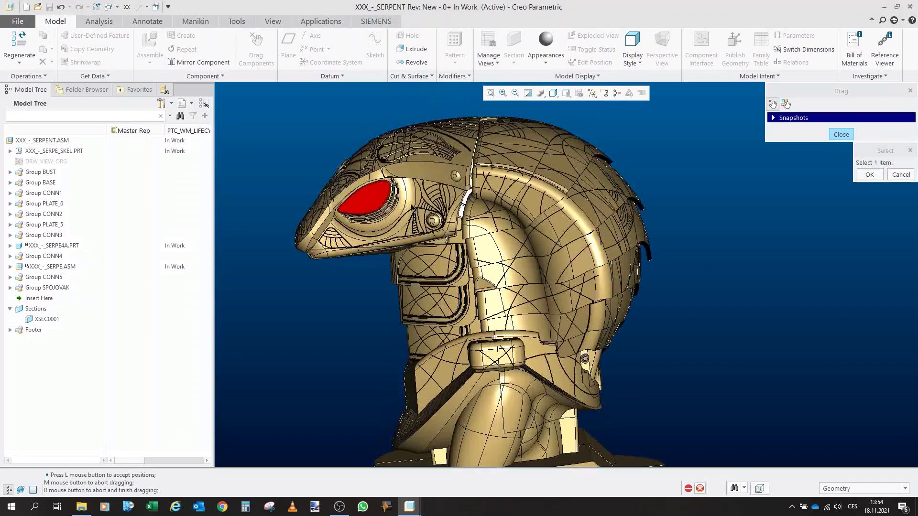
pyautogui.click(324, 242)
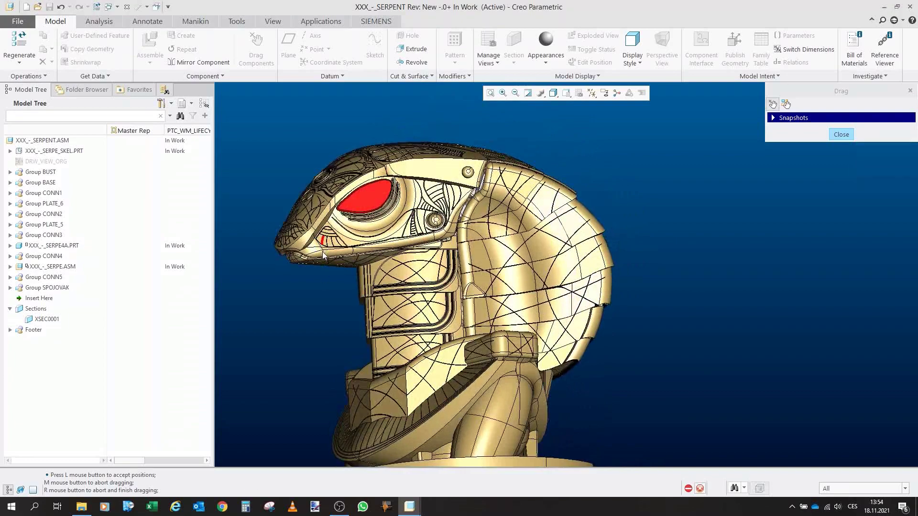
pyautogui.moveTo(508, 262); pyautogui.dragTo(502, 278, button='middle')
pyautogui.scroll(-1, 502, 278)
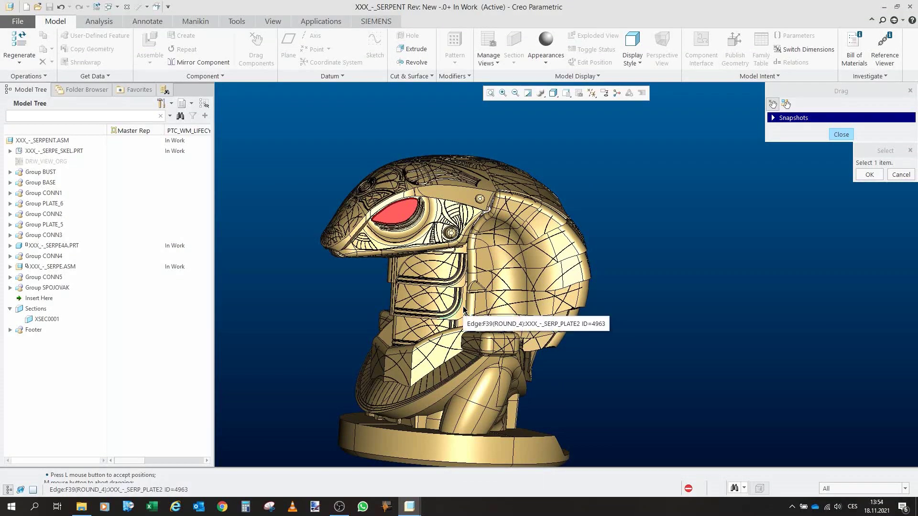
pyautogui.moveTo(463, 290); pyautogui.dragTo(507, 281, button='middle')
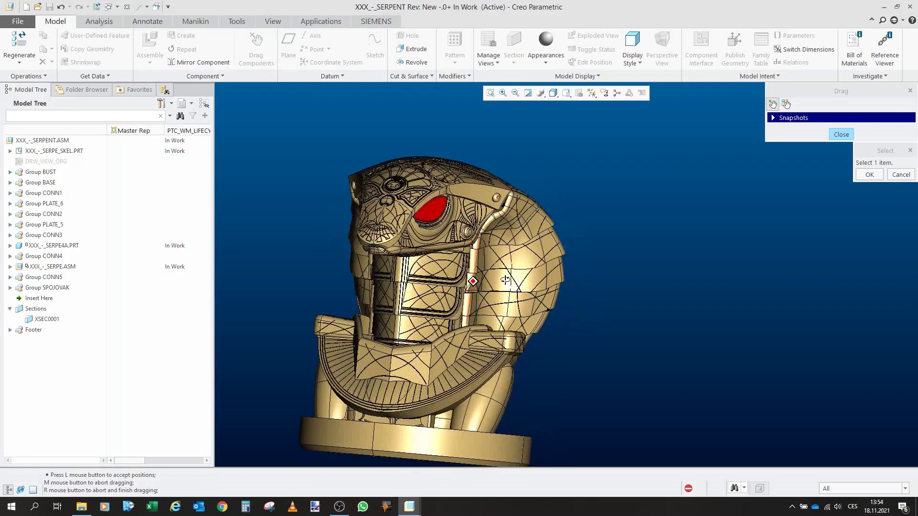
pyautogui.middleClick(517, 277)
# Move the Insert Here arrow up to just below Group BUST in the Model Tree
pyautogui.scroll(2, 641, 219)
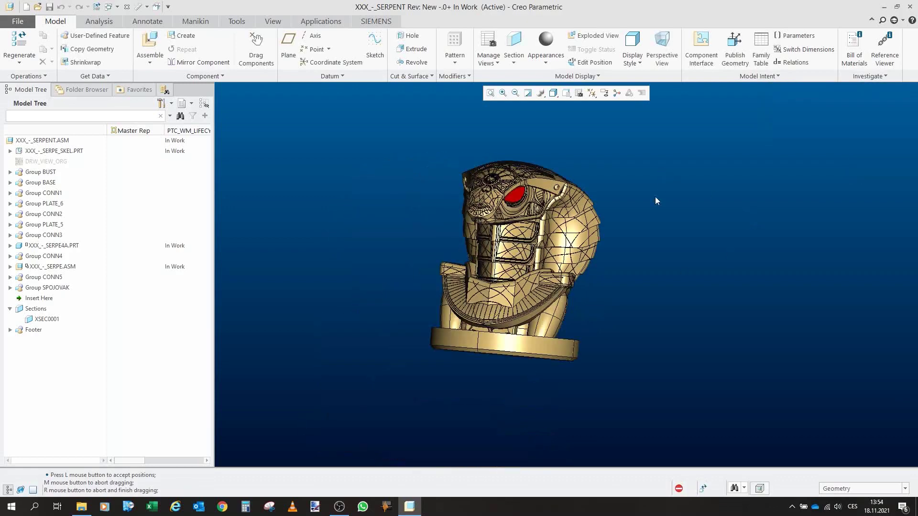
pyautogui.scroll(-1, 497, 335)
pyautogui.moveTo(496, 334); pyautogui.dragTo(476, 311, button='middle')
pyautogui.moveTo(519, 224); pyautogui.dragTo(369, 231, button='middle')
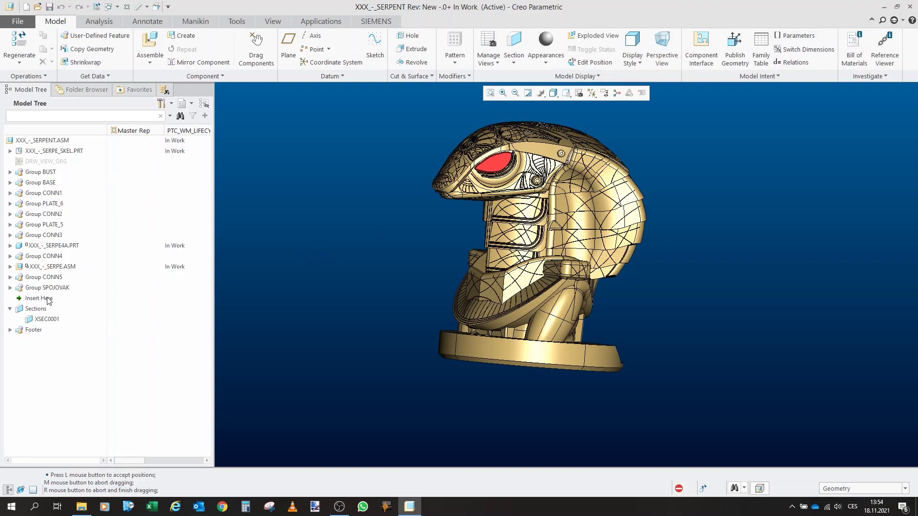
pyautogui.moveTo(46, 303); pyautogui.dragTo(39, 178)
# Orbit and zoom around the rolled-back bust, viewing it from the front and right side
pyautogui.moveTo(414, 319)
pyautogui.mouseDown(button='middle')
pyautogui.moveTo(574, 289)
pyautogui.moveTo(413, 312)
pyautogui.mouseUp(button='middle')
pyautogui.scroll(-3, 506, 314)
pyautogui.moveTo(505, 315); pyautogui.dragTo(471, 274, button='middle')
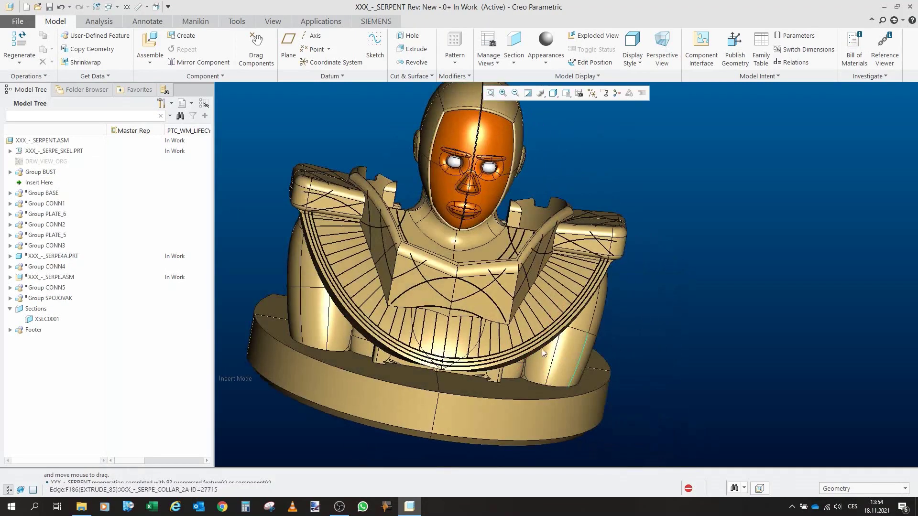
pyautogui.scroll(1, 469, 268)
pyautogui.moveTo(475, 228)
pyautogui.mouseDown(button='middle')
pyautogui.moveTo(603, 174)
pyautogui.moveTo(406, 190)
pyautogui.moveTo(415, 199)
pyautogui.moveTo(640, 188)
pyautogui.moveTo(471, 276)
pyautogui.moveTo(311, 276)
pyautogui.moveTo(261, 286)
pyautogui.moveTo(478, 265)
pyautogui.moveTo(435, 254)
pyautogui.moveTo(764, 313)
pyautogui.moveTo(820, 268)
pyautogui.moveTo(578, 303)
pyautogui.moveTo(795, 262)
pyautogui.moveTo(672, 287)
pyautogui.moveTo(436, 309)
pyautogui.mouseUp(button='middle')
pyautogui.scroll(3, 893, 266)
pyautogui.scroll(-3, 811, 274)
pyautogui.scroll(-2, 671, 287)
pyautogui.scroll(2, 428, 285)
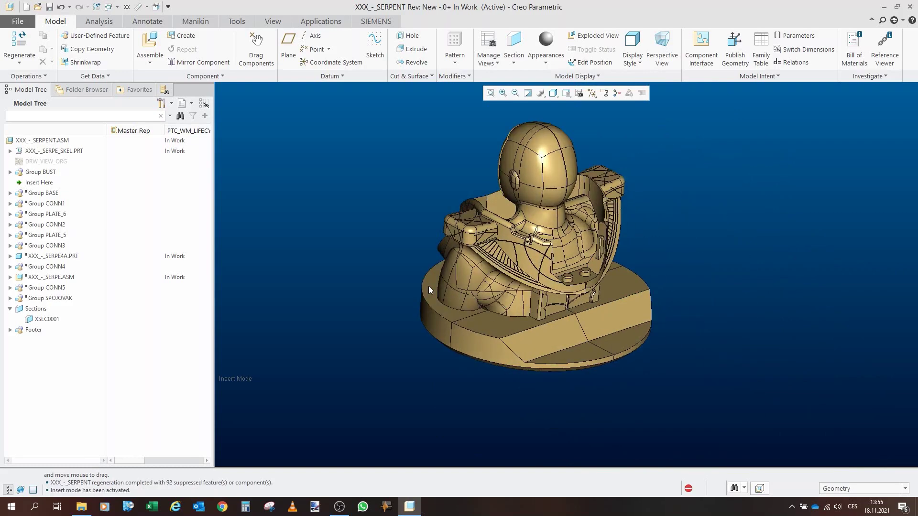
# Expand Group BUST and highlight each collar part (COLLAR3, COLLAR3A, COLLAR4) and the stand in turn
pyautogui.click(10, 172)
pyautogui.click(72, 186)
pyautogui.click(76, 195)
pyautogui.click(79, 207)
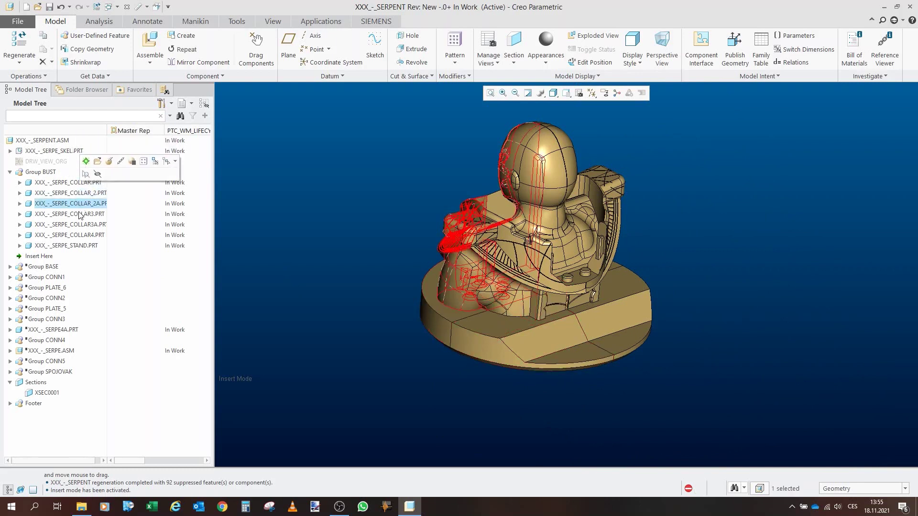
pyautogui.click(81, 214)
pyautogui.click(83, 224)
pyautogui.click(80, 238)
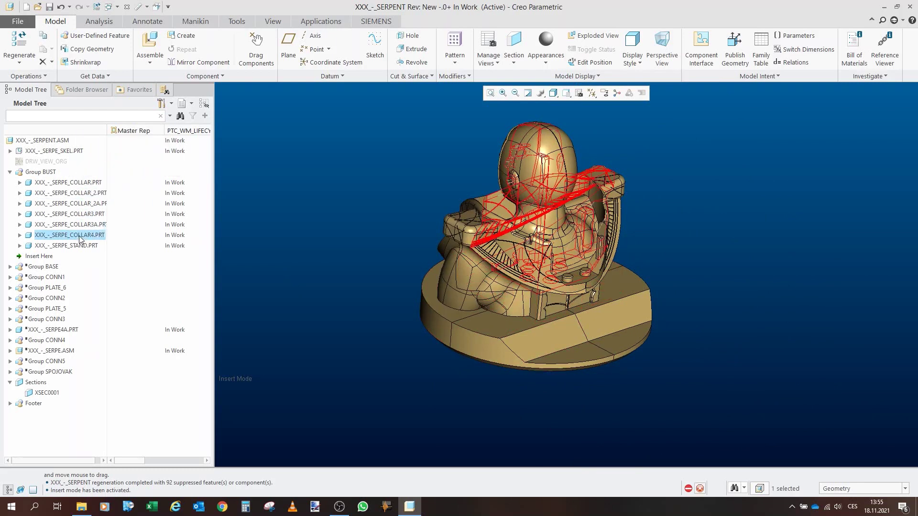
pyautogui.click(82, 248)
pyautogui.click(327, 281)
# Hide the bust's stand part
pyautogui.moveTo(507, 257); pyautogui.dragTo(482, 250, button='middle')
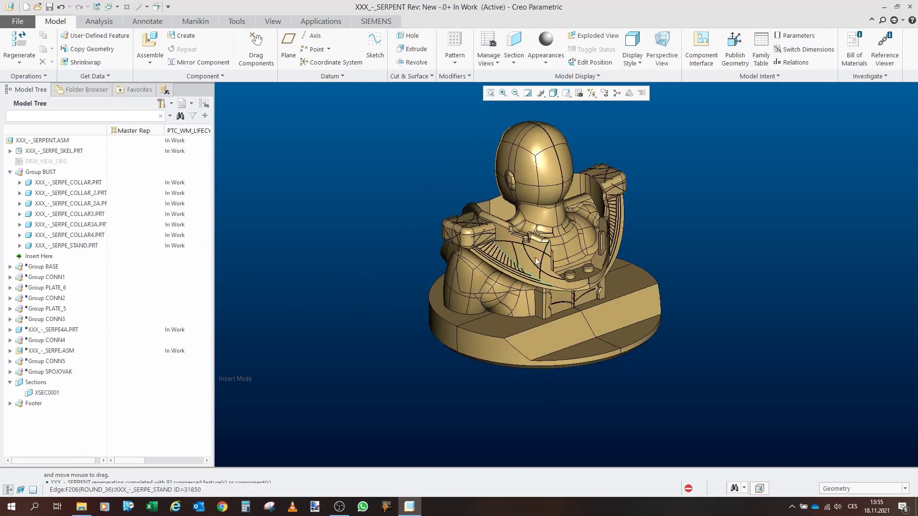
pyautogui.click(539, 258)
pyautogui.click(94, 249)
pyautogui.click(114, 220)
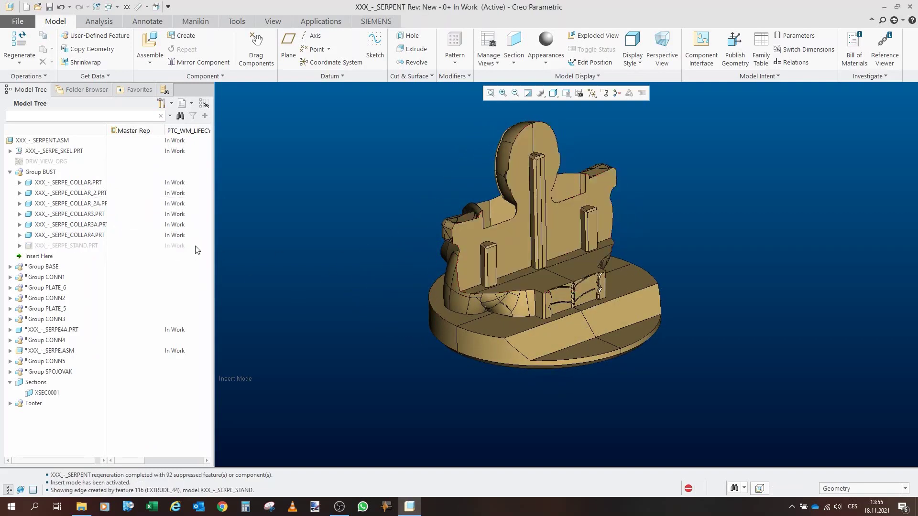
pyautogui.moveTo(525, 191); pyautogui.dragTo(585, 157, button='middle')
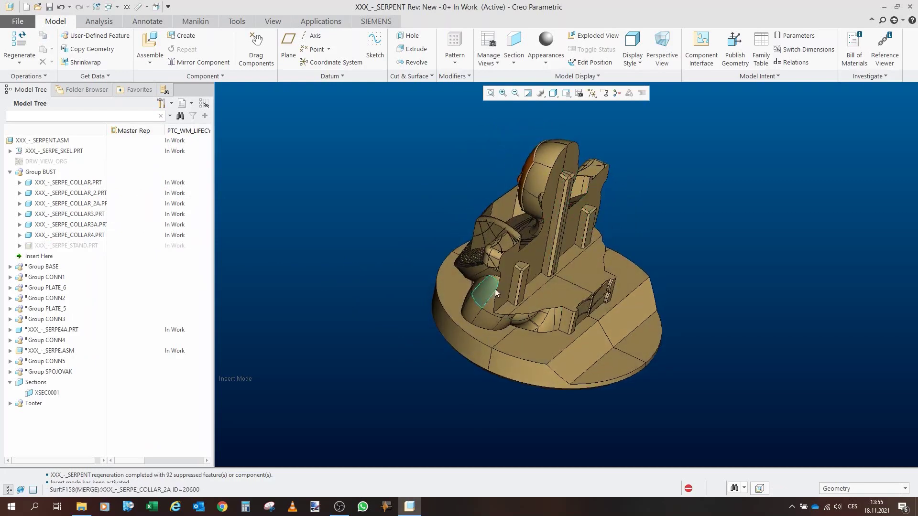
# View the bust from behind and above, then show the stand part again
pyautogui.moveTo(511, 288)
pyautogui.mouseDown(button='middle')
pyautogui.moveTo(553, 221)
pyautogui.moveTo(572, 231)
pyautogui.moveTo(587, 256)
pyautogui.moveTo(561, 277)
pyautogui.moveTo(554, 315)
pyautogui.moveTo(438, 268)
pyautogui.moveTo(435, 401)
pyautogui.mouseUp(button='middle')
pyautogui.moveTo(535, 422); pyautogui.dragTo(407, 340, button='middle')
pyautogui.scroll(-3, 530, 260)
pyautogui.moveTo(523, 260); pyautogui.dragTo(518, 234, button='middle')
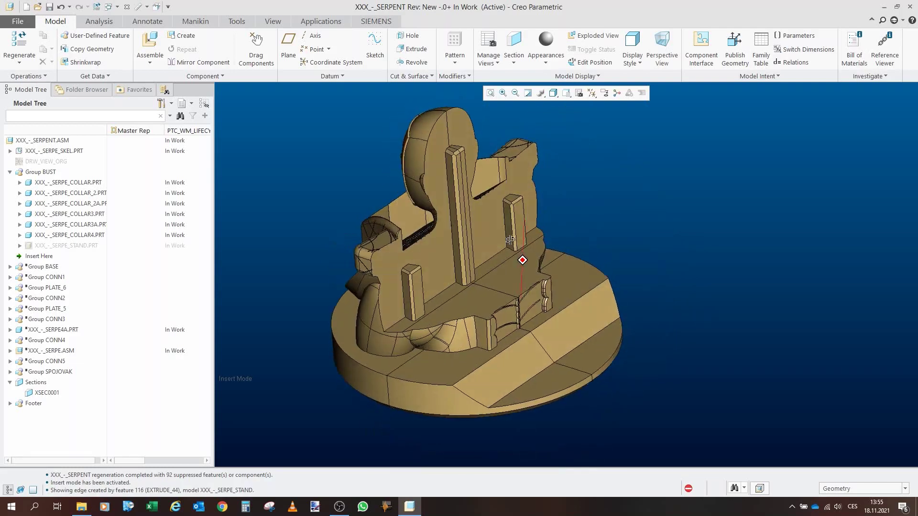
pyautogui.click(65, 245)
pyautogui.click(83, 215)
# Orbit to front and rear views and collapse Group BUST in the Model Tree
pyautogui.moveTo(565, 325); pyautogui.dragTo(621, 296, button='middle')
pyautogui.click(752, 322)
pyautogui.moveTo(528, 272)
pyautogui.mouseDown(button='middle')
pyautogui.moveTo(597, 266)
pyautogui.moveTo(541, 265)
pyautogui.mouseUp(button='middle')
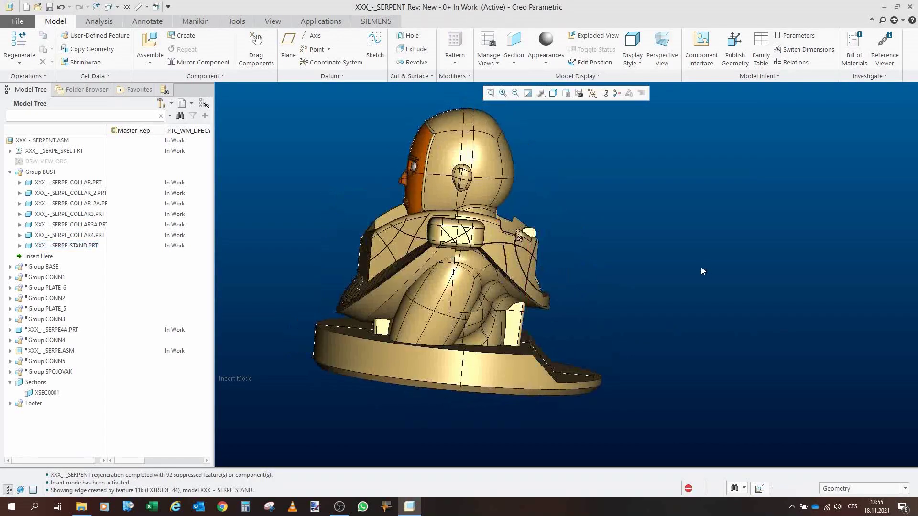
pyautogui.moveTo(446, 276); pyautogui.dragTo(407, 275, button='middle')
pyautogui.click(10, 172)
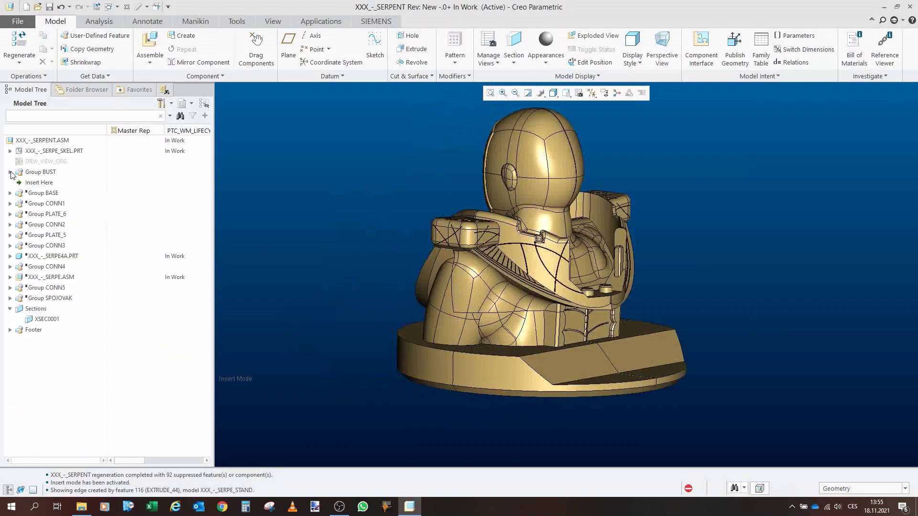
# Roll the assembly forward to just below Group BASE and orbit to inspect the base parts
pyautogui.moveTo(47, 184); pyautogui.dragTo(46, 197)
pyautogui.scroll(-3, 646, 276)
pyautogui.moveTo(592, 263); pyautogui.dragTo(528, 281, button='middle')
pyautogui.moveTo(567, 157); pyautogui.dragTo(551, 418, button='middle')
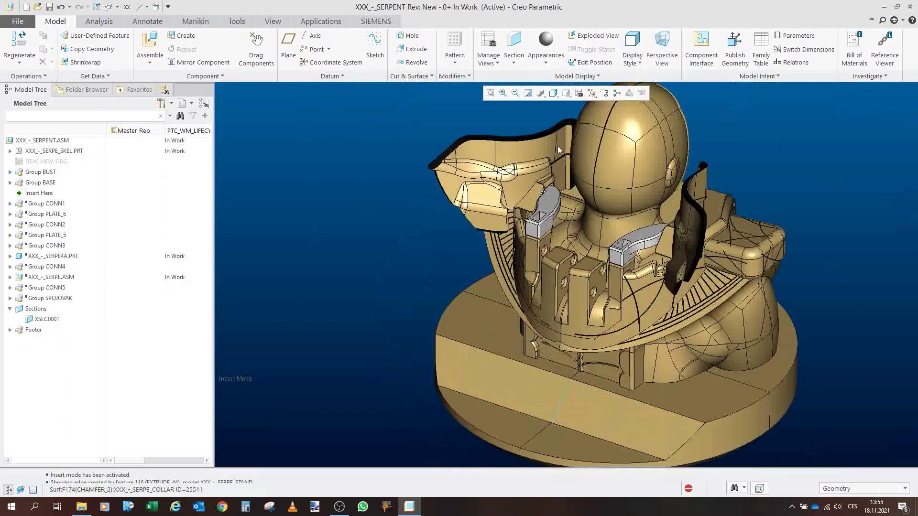
pyautogui.scroll(-2, 557, 146)
pyautogui.scroll(-2, 524, 208)
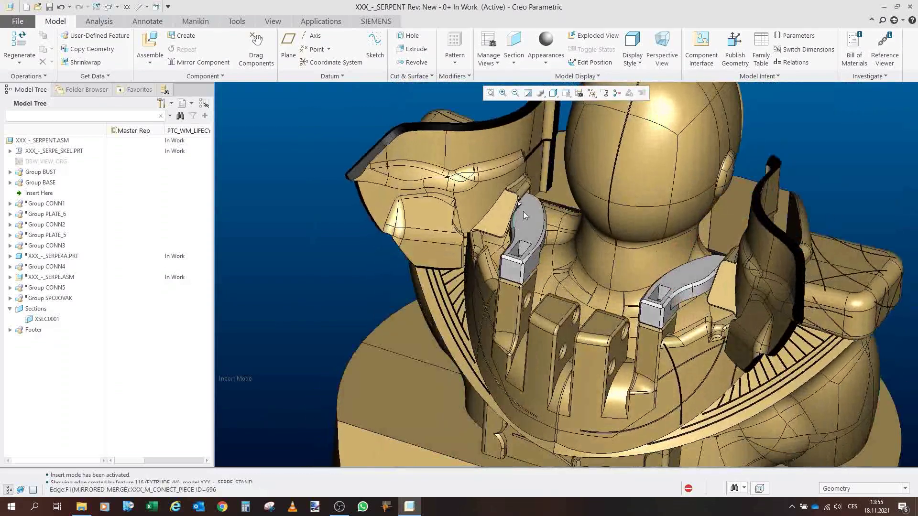
pyautogui.moveTo(524, 208); pyautogui.dragTo(591, 204, button='middle')
pyautogui.moveTo(483, 163); pyautogui.dragTo(559, 275, button='middle')
pyautogui.scroll(-4, 542, 330)
pyautogui.moveTo(542, 330); pyautogui.dragTo(554, 354, button='middle')
pyautogui.scroll(3, 559, 274)
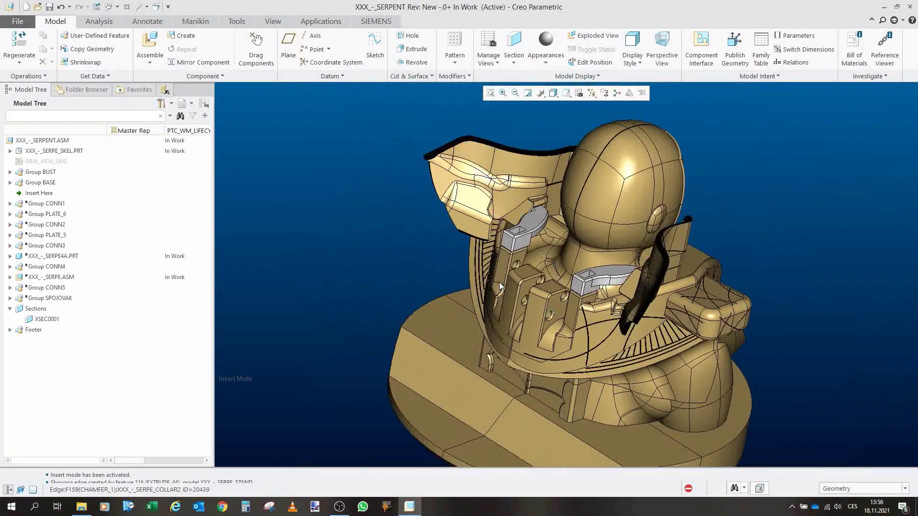
pyautogui.moveTo(498, 286); pyautogui.dragTo(501, 301, button='middle')
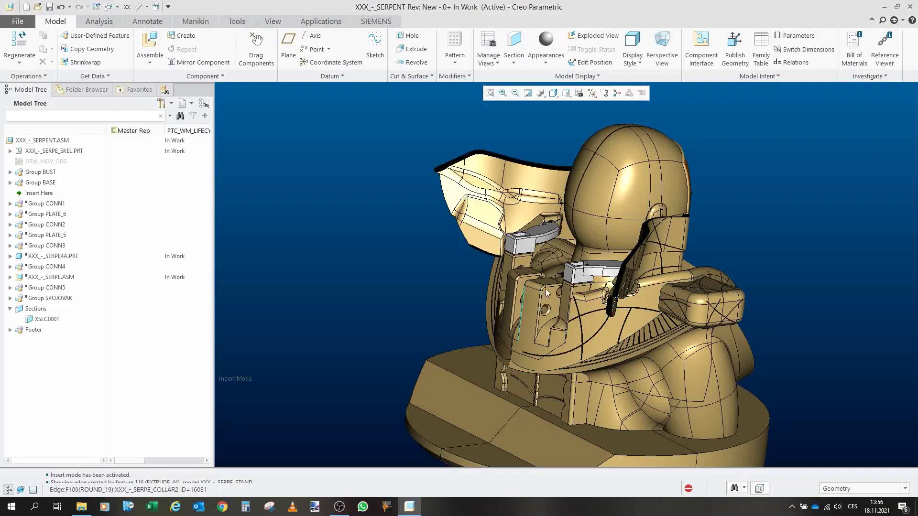
pyautogui.moveTo(536, 322); pyautogui.dragTo(539, 310, button='middle')
# Move Insert Here below Group CONN1 so the grey connecting links appear
pyautogui.moveTo(43, 195); pyautogui.dragTo(43, 207)
pyautogui.moveTo(352, 318); pyautogui.dragTo(474, 324, button='middle')
pyautogui.scroll(-4, 466, 288)
pyautogui.moveTo(609, 281); pyautogui.dragTo(551, 287, button='middle')
pyautogui.scroll(-8, 570, 297)
pyautogui.moveTo(42, 205); pyautogui.dragTo(47, 221)
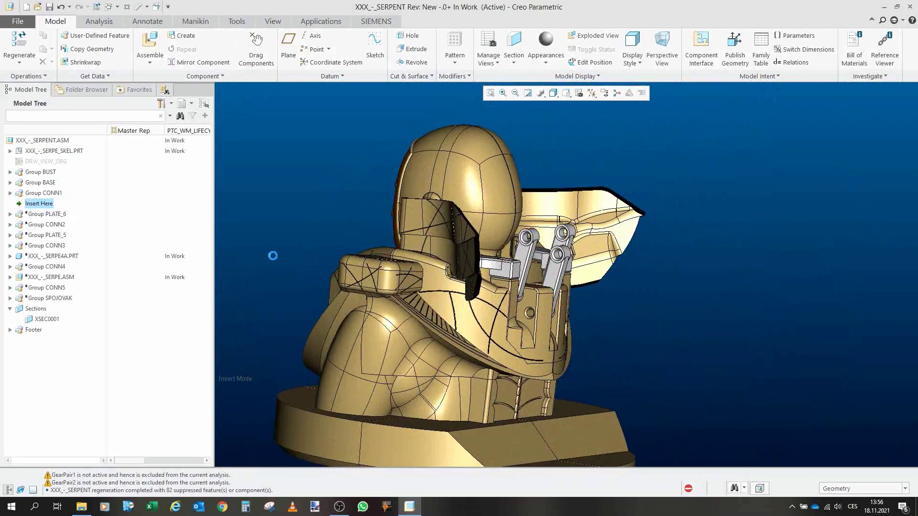
# Roll the assembly forward through Groups CONN2, PLATE_5 and CONN3, orbiting after each
pyautogui.moveTo(280, 259); pyautogui.dragTo(595, 321, button='middle')
pyautogui.scroll(-4, 479, 243)
pyautogui.moveTo(512, 254); pyautogui.dragTo(590, 317, button='middle')
pyautogui.scroll(4, 558, 287)
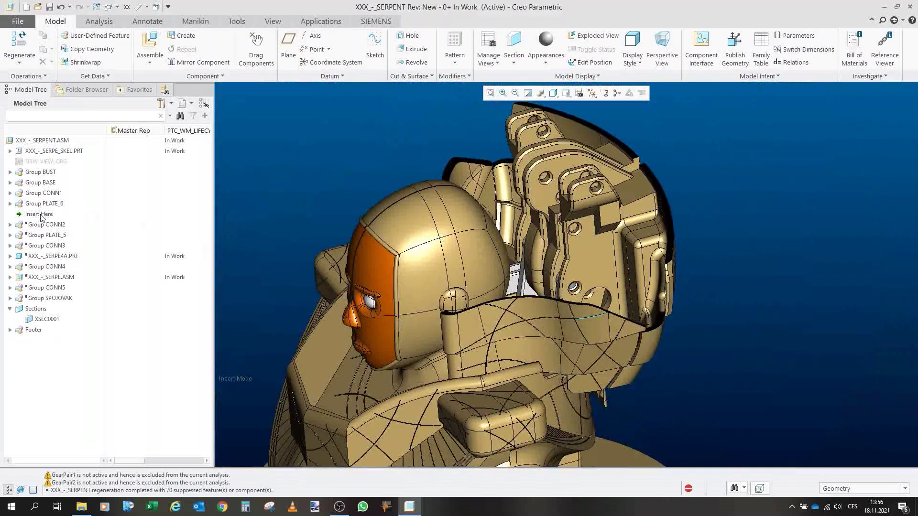
pyautogui.moveTo(42, 215); pyautogui.dragTo(44, 231)
pyautogui.moveTo(582, 245)
pyautogui.mouseDown(button='middle')
pyautogui.moveTo(627, 255)
pyautogui.moveTo(568, 207)
pyautogui.mouseUp(button='middle')
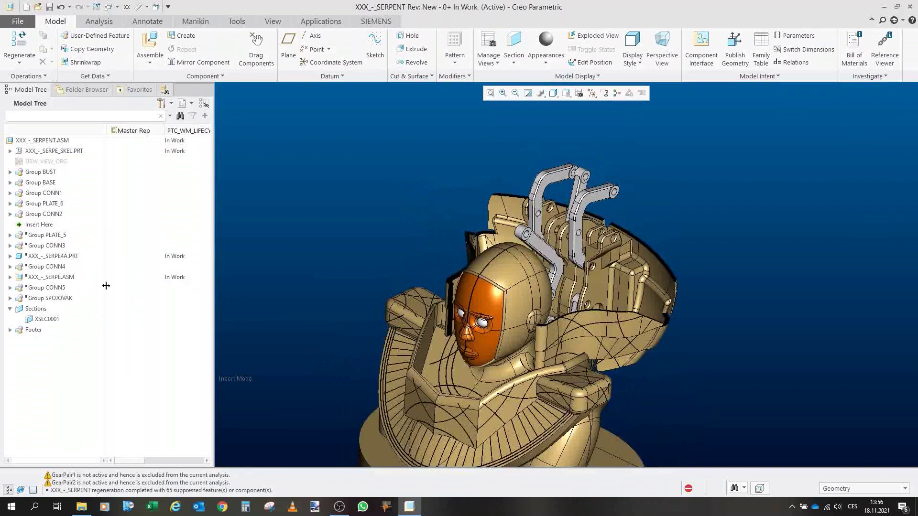
pyautogui.moveTo(49, 226); pyautogui.dragTo(51, 235)
pyautogui.moveTo(453, 221); pyautogui.dragTo(352, 296, button='middle')
pyautogui.moveTo(48, 235); pyautogui.dragTo(47, 244)
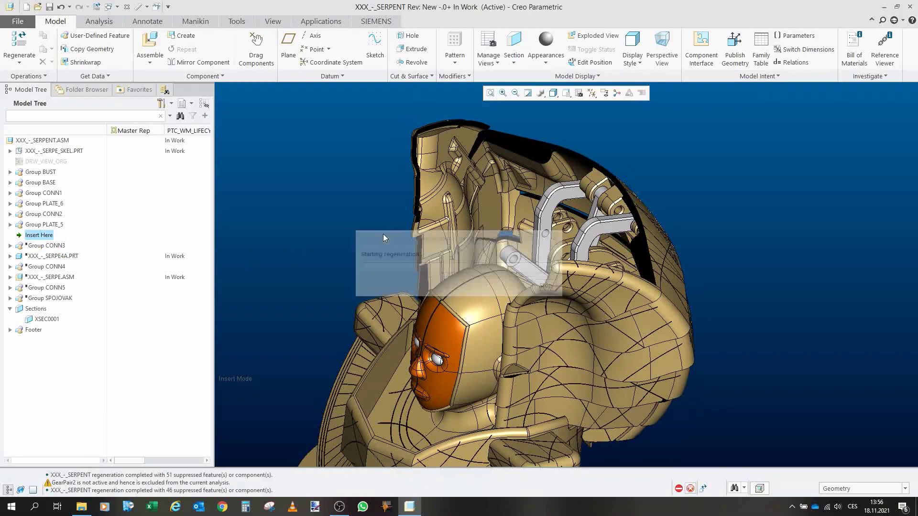
pyautogui.moveTo(511, 197); pyautogui.dragTo(422, 260, button='middle')
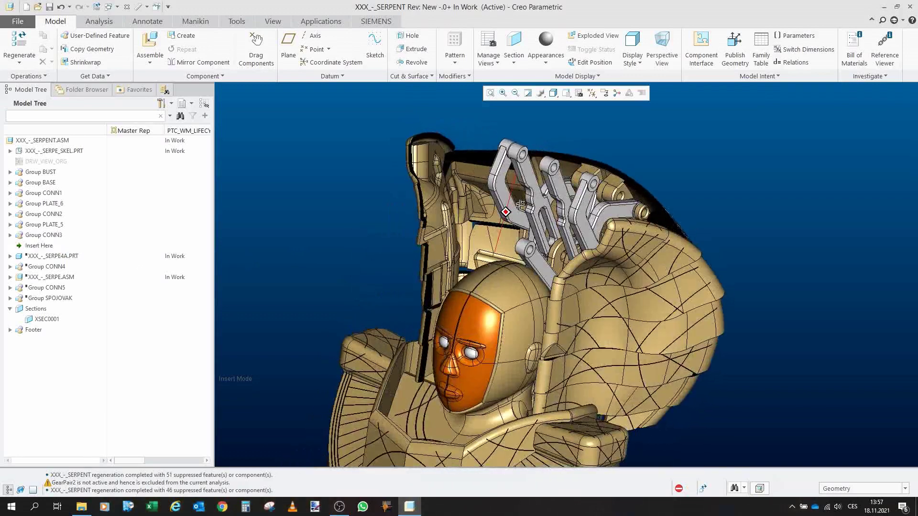
# Continue rolling forward through CONN4, SERPE.ASM, CONN5 and SPOJOVAK to restore the full helmet
pyautogui.click(38, 246)
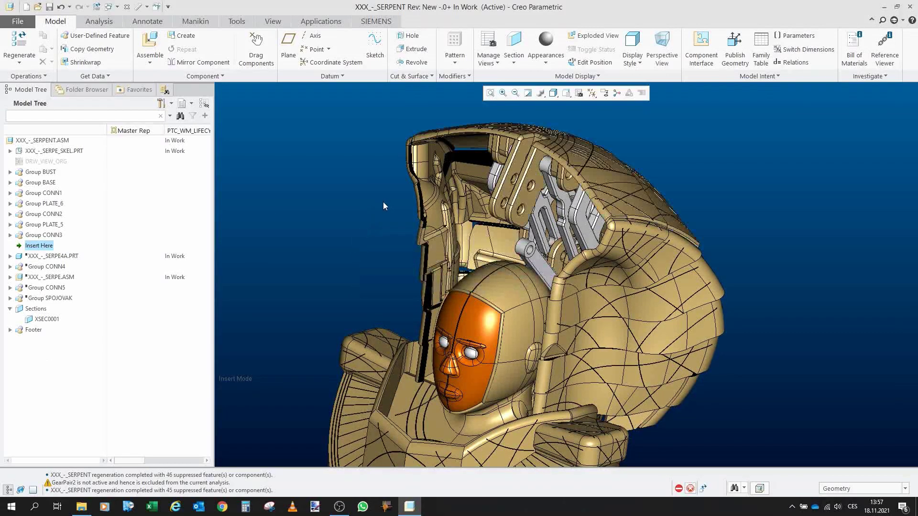
pyautogui.moveTo(462, 234); pyautogui.dragTo(362, 291, button='middle')
pyautogui.click(36, 256)
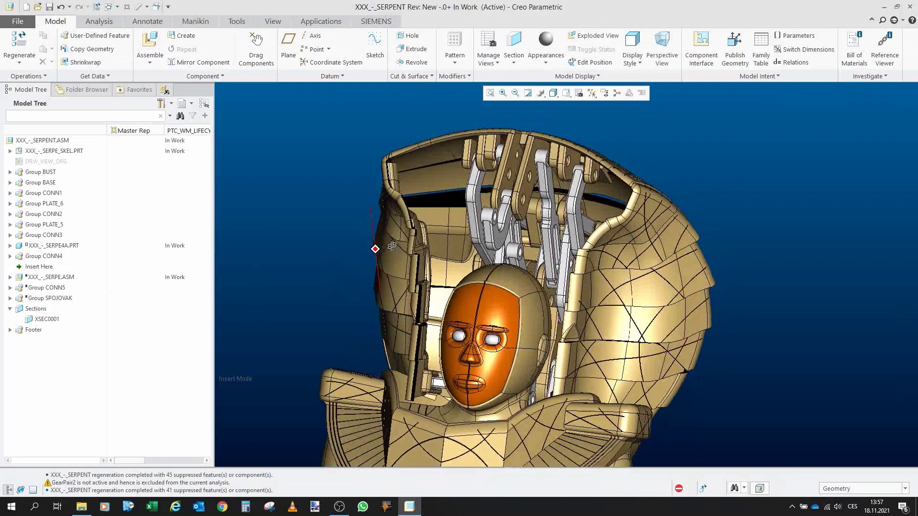
pyautogui.click(46, 268)
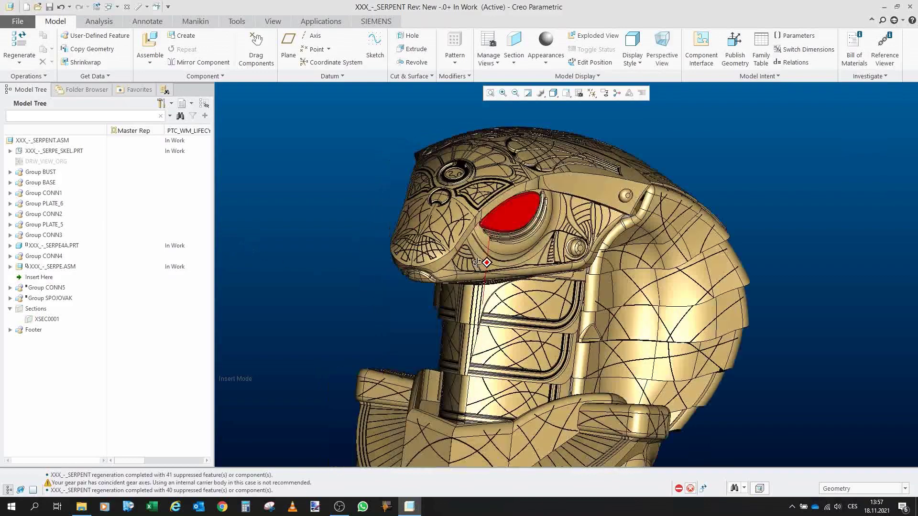
pyautogui.moveTo(53, 279); pyautogui.dragTo(51, 290)
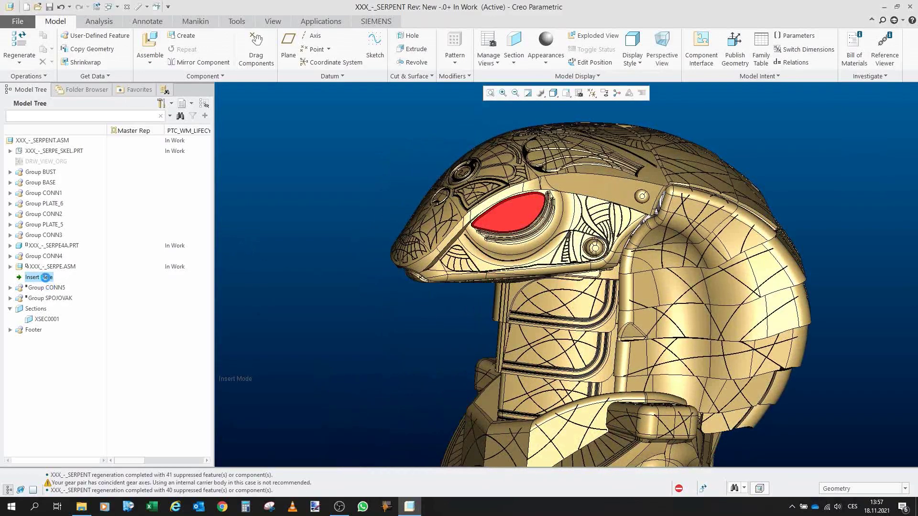
pyautogui.moveTo(43, 282); pyautogui.dragTo(137, 302)
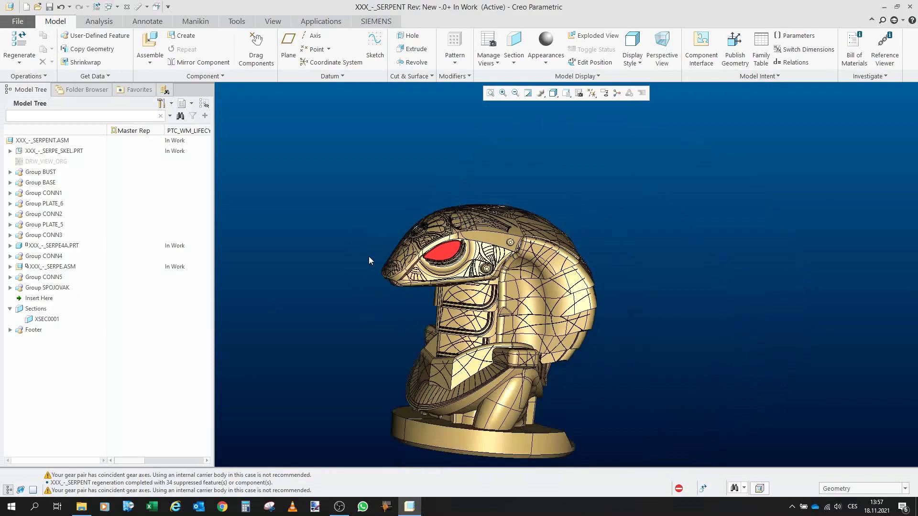
pyautogui.scroll(2, 459, 302)
pyautogui.scroll(-1, 387, 301)
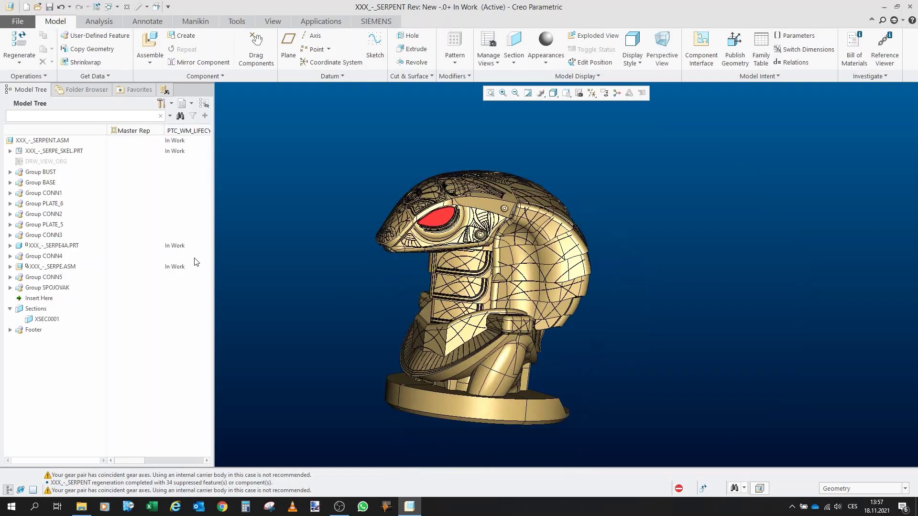
# Hide every group except Group PLATE_6
pyautogui.click(43, 193)
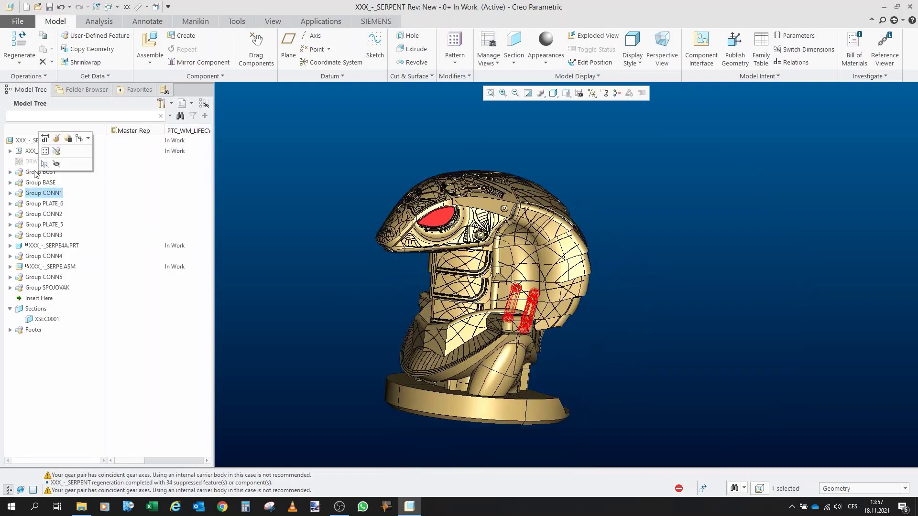
pyautogui.keyDown('shift'); pyautogui.click(33, 172); pyautogui.keyUp('shift')
pyautogui.click(43, 214)
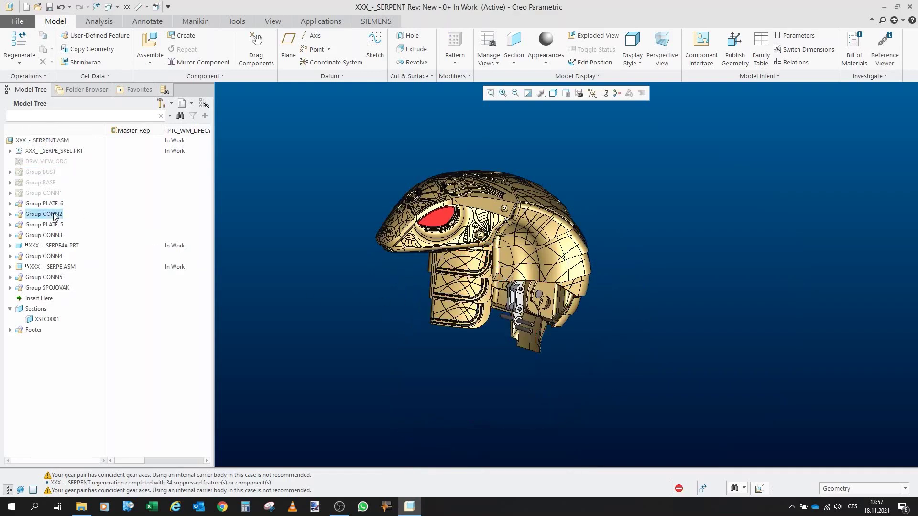
pyautogui.keyDown('shift'); pyautogui.click(47, 287); pyautogui.keyUp('shift')
pyautogui.click(59, 255)
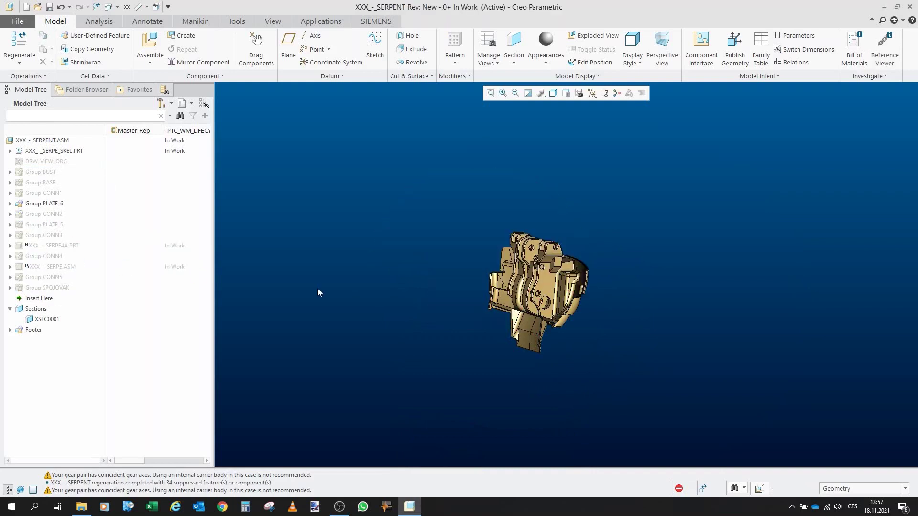
pyautogui.scroll(-1, 513, 286)
pyautogui.scroll(-1, 590, 310)
pyautogui.moveTo(512, 264); pyautogui.dragTo(635, 263, button='middle')
pyautogui.moveTo(478, 260); pyautogui.dragTo(447, 258, button='middle')
# Expand Group PLATE_6 and hide its ten parts other than SERPE6A
pyautogui.click(9, 204)
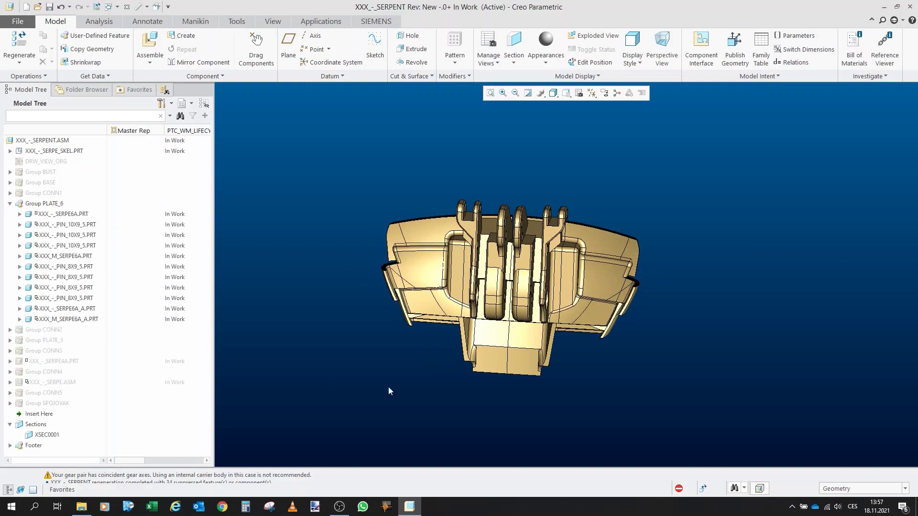
pyautogui.moveTo(393, 383); pyautogui.dragTo(502, 399, button='middle')
pyautogui.scroll(3, 445, 319)
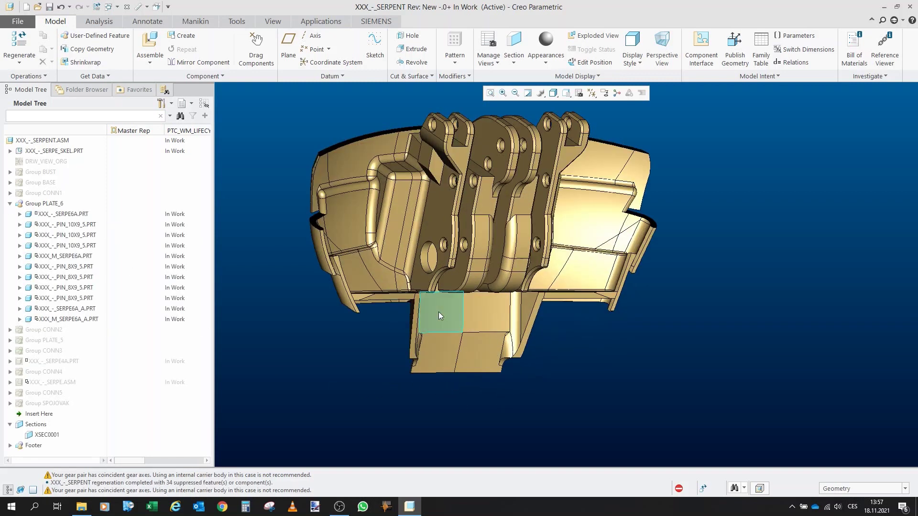
pyautogui.click(72, 319)
pyautogui.keyDown('shift'); pyautogui.click(52, 225); pyautogui.keyUp('shift')
pyautogui.click(72, 199)
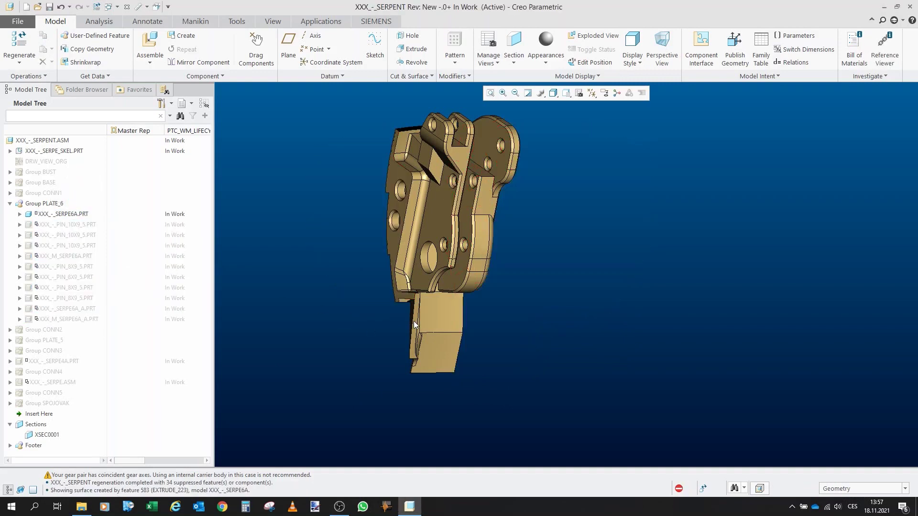
pyautogui.moveTo(488, 217); pyautogui.dragTo(545, 203, button='middle')
pyautogui.scroll(-3, 487, 200)
pyautogui.scroll(-5, 410, 198)
# Show the three PIN_10X9_5 pins again
pyautogui.click(64, 229)
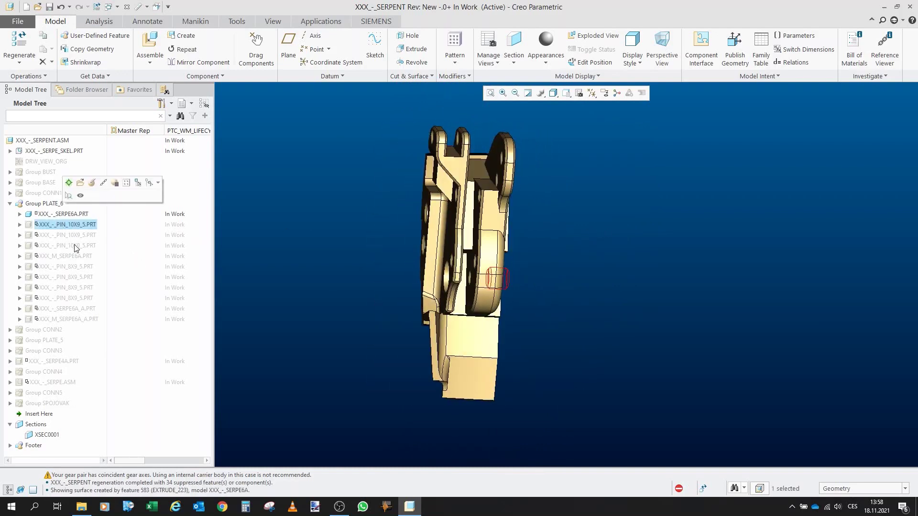
pyautogui.keyDown('shift'); pyautogui.click(74, 249); pyautogui.keyUp('shift')
pyautogui.moveTo(509, 258); pyautogui.dragTo(428, 265, button='middle')
pyautogui.click(74, 247)
pyautogui.click(92, 216)
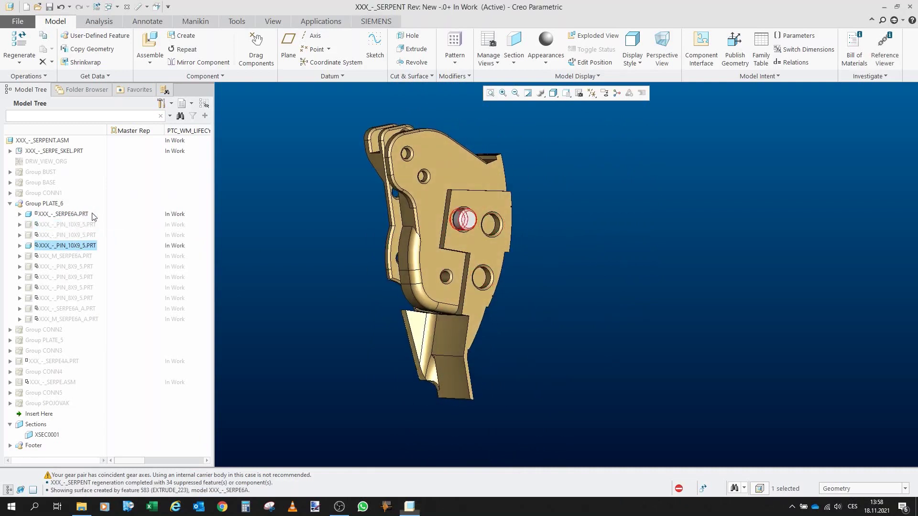
pyautogui.click(59, 236)
pyautogui.keyDown('shift'); pyautogui.click(62, 222); pyautogui.keyUp('shift')
pyautogui.click(78, 189)
pyautogui.click(281, 254)
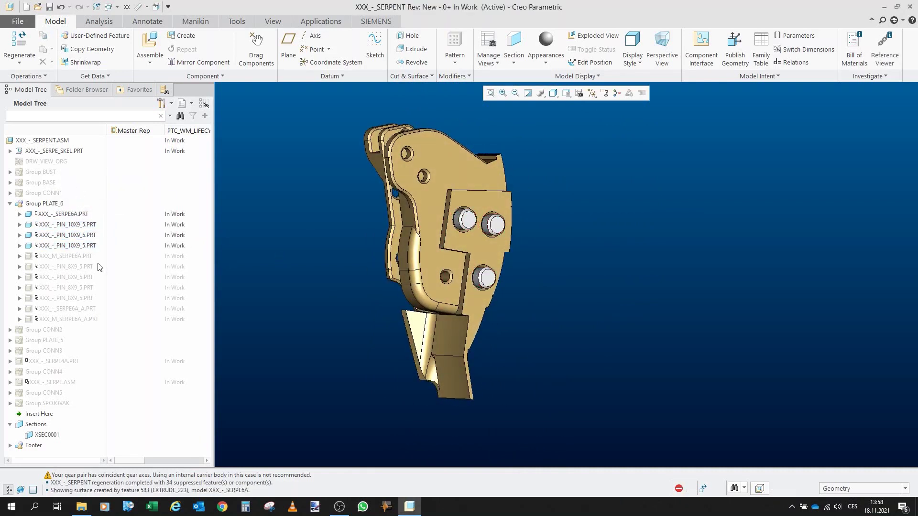
# Show the M_SERPE6A plate and the four PIN_8X9_5 pins
pyautogui.click(91, 258)
pyautogui.click(96, 226)
pyautogui.moveTo(321, 299); pyautogui.dragTo(354, 276, button='middle')
pyautogui.moveTo(426, 306); pyautogui.dragTo(274, 282, button='middle')
pyautogui.click(80, 268)
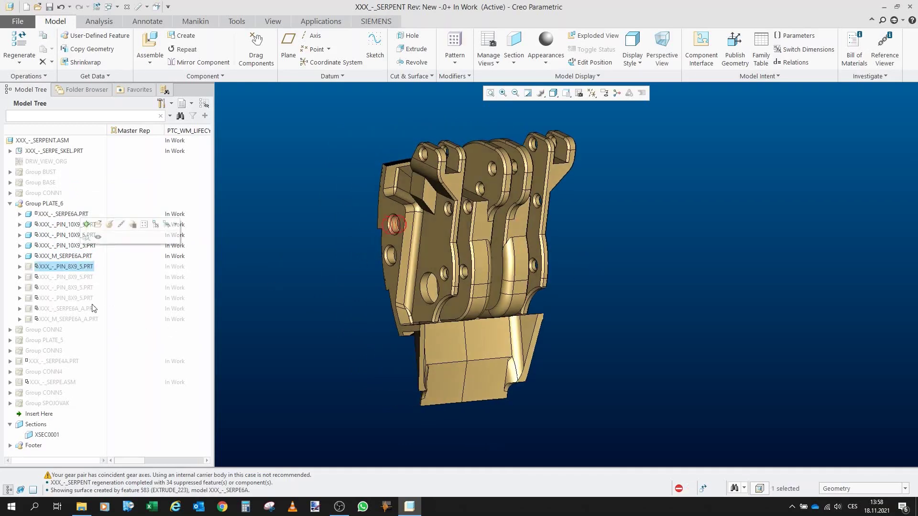
pyautogui.keyDown('shift'); pyautogui.click(86, 299); pyautogui.keyUp('shift')
pyautogui.click(103, 262)
# Show the SERPE6A_A and M_SERPE6A_A outer plates
pyautogui.moveTo(401, 234); pyautogui.dragTo(331, 271, button='middle')
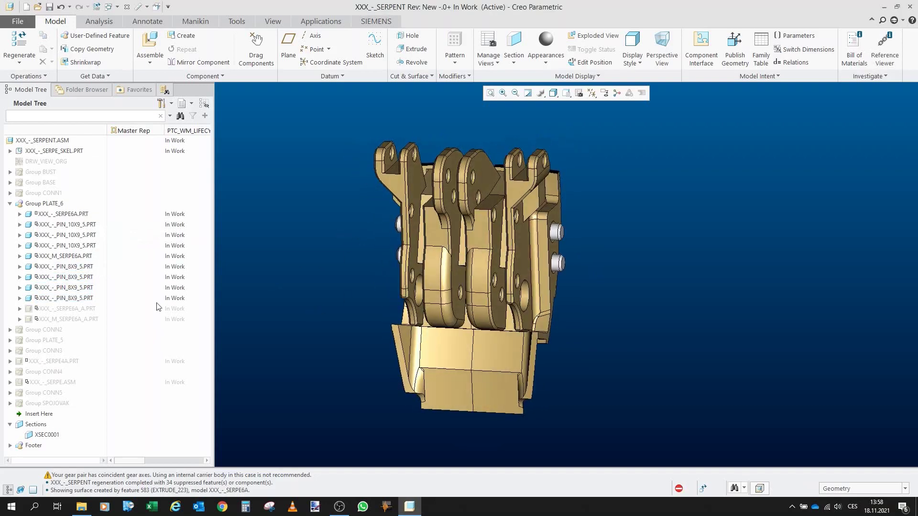
pyautogui.click(74, 310)
pyautogui.keyDown('shift'); pyautogui.click(86, 320); pyautogui.keyUp('shift')
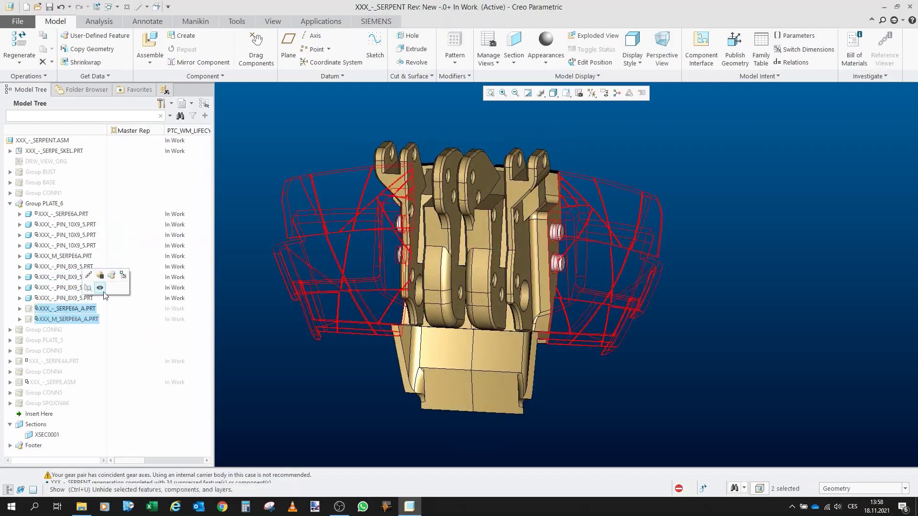
pyautogui.click(102, 270)
pyautogui.click(317, 403)
# Orbit the plate assembly to face the front and collapse Group PLATE_6
pyautogui.moveTo(469, 284); pyautogui.dragTo(623, 290, button='middle')
pyautogui.moveTo(371, 287); pyautogui.dragTo(365, 286, button='middle')
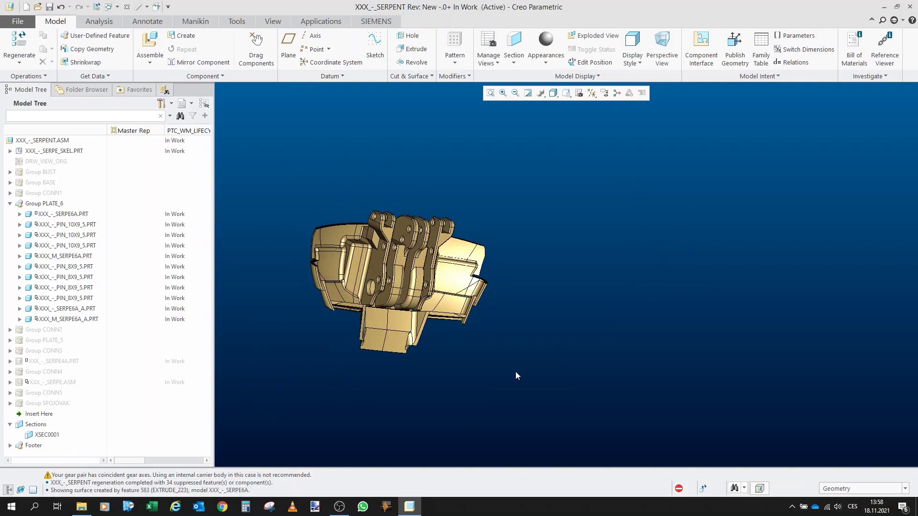
pyautogui.moveTo(363, 285); pyautogui.dragTo(414, 352, button='middle')
pyautogui.click(10, 204)
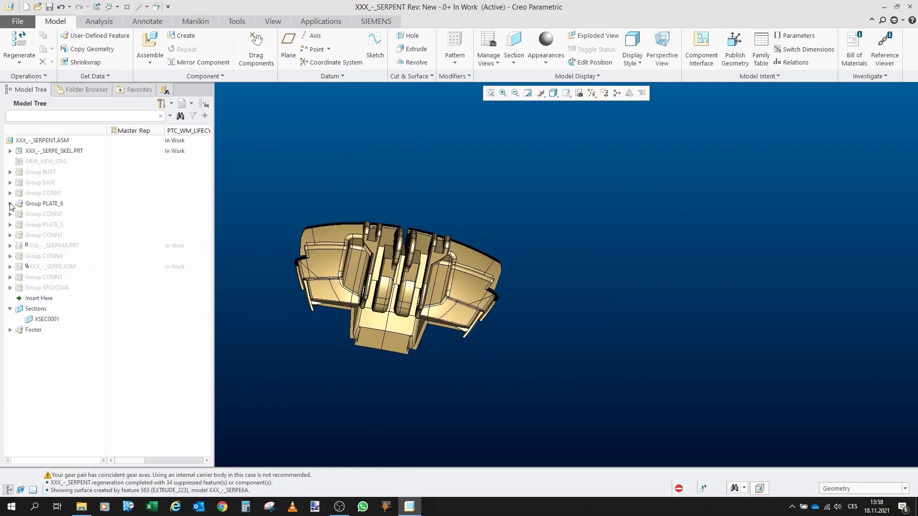
# Hide Group PLATE_6 and show Group PLATE_5 in its place
pyautogui.click(44, 206)
pyautogui.click(66, 182)
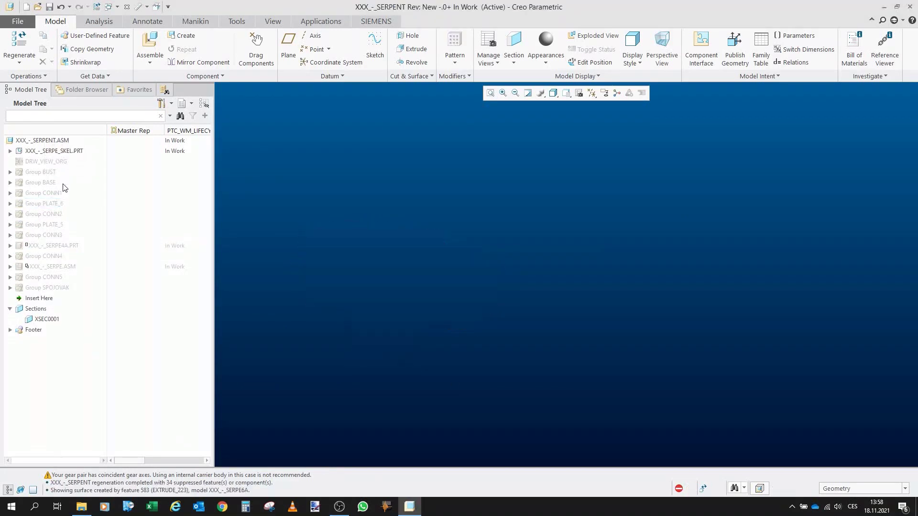
pyautogui.click(55, 225)
pyautogui.click(67, 190)
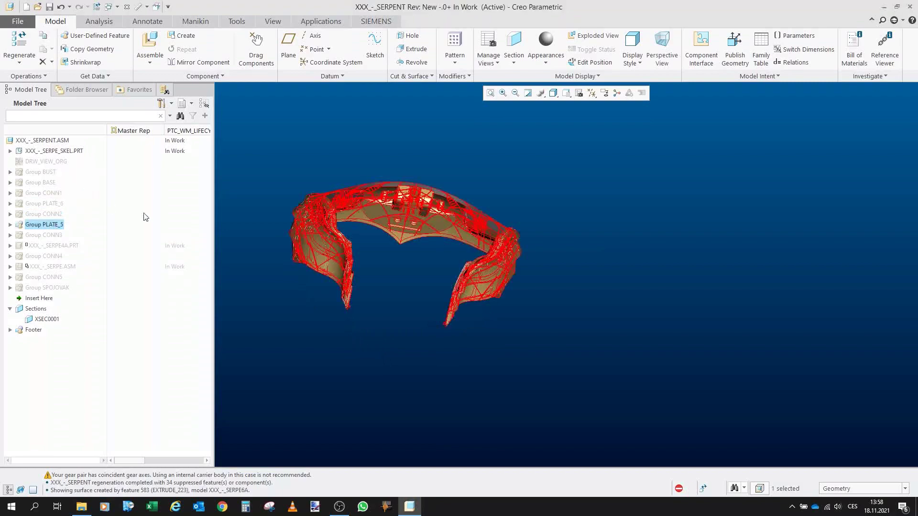
# Inspect PLATE_5 from below, return to the default view, and expand PLATE_5 in the tree
pyautogui.click(356, 349)
pyautogui.moveTo(355, 349)
pyautogui.mouseDown(button='middle')
pyautogui.moveTo(364, 173)
pyautogui.moveTo(377, 188)
pyautogui.moveTo(432, 194)
pyautogui.moveTo(487, 289)
pyautogui.mouseUp(button='middle')
pyautogui.scroll(-6, 361, 179)
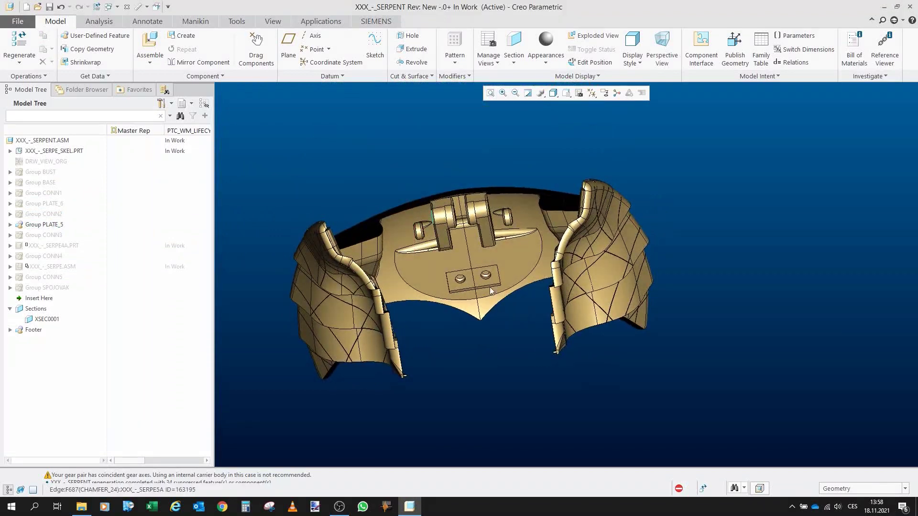
pyautogui.scroll(-3, 500, 267)
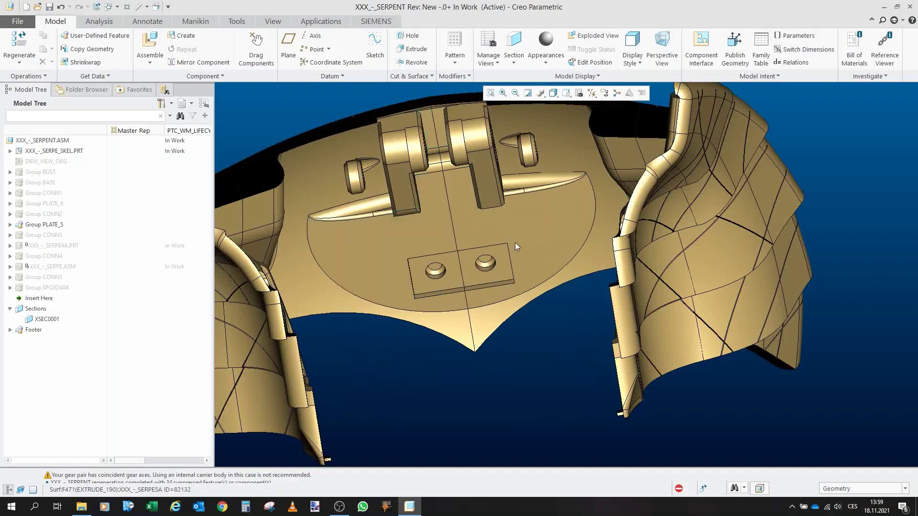
pyautogui.moveTo(420, 286); pyautogui.dragTo(477, 246, button='middle')
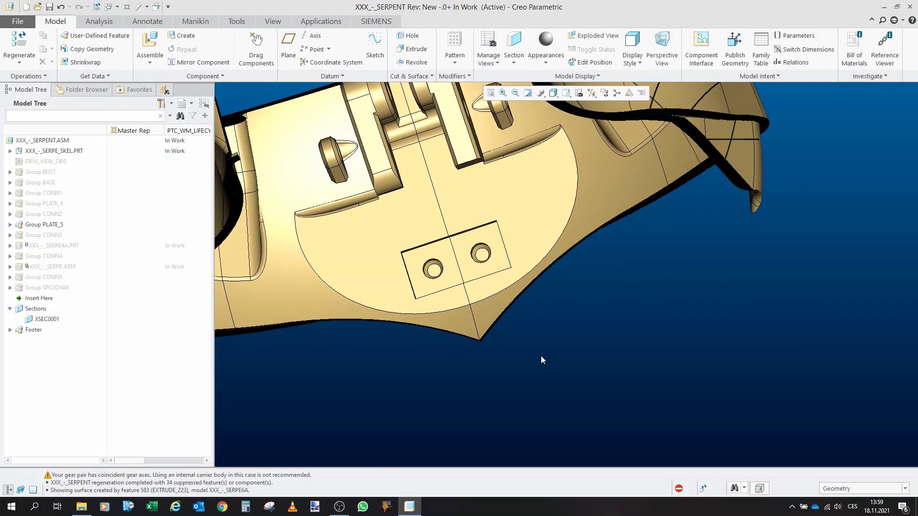
pyautogui.hotkey('ctrl', 'd')
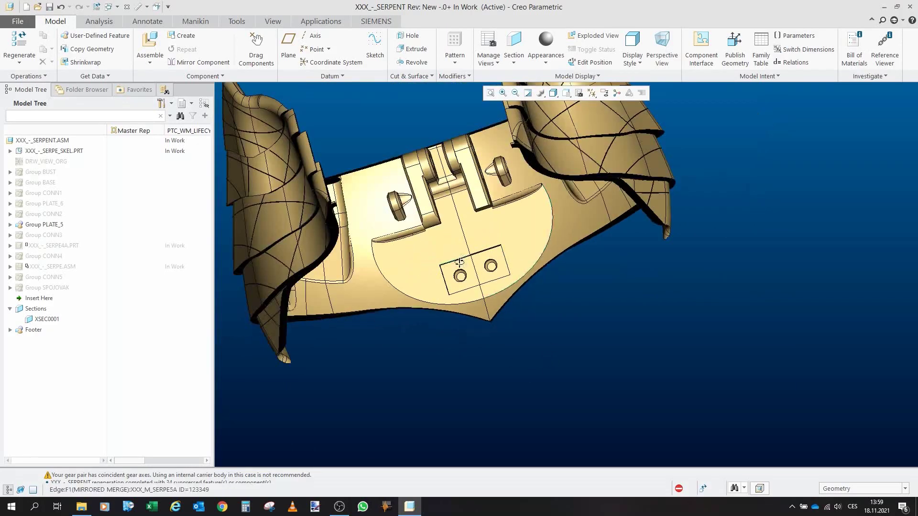
pyautogui.click(10, 225)
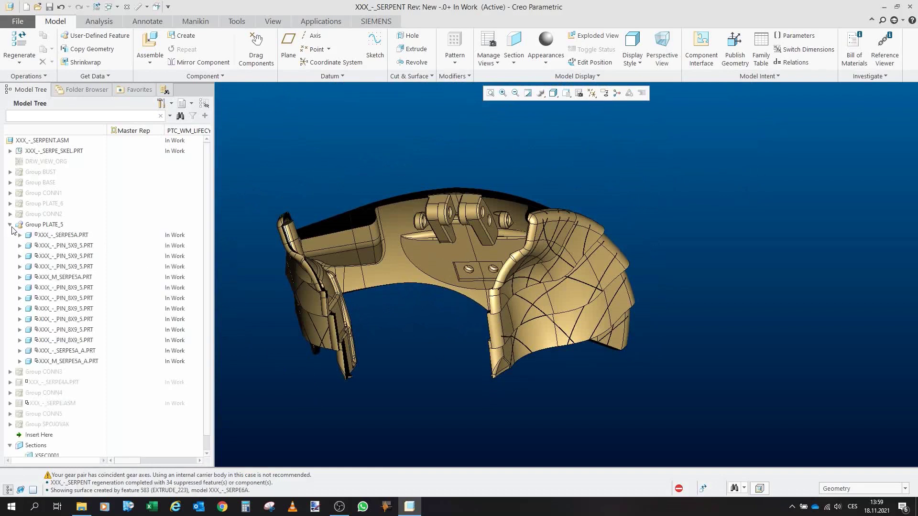
# Hide all PLATE_5 pins and parts down to M_SERPE5A_A, leaving the bare plate
pyautogui.click(78, 246)
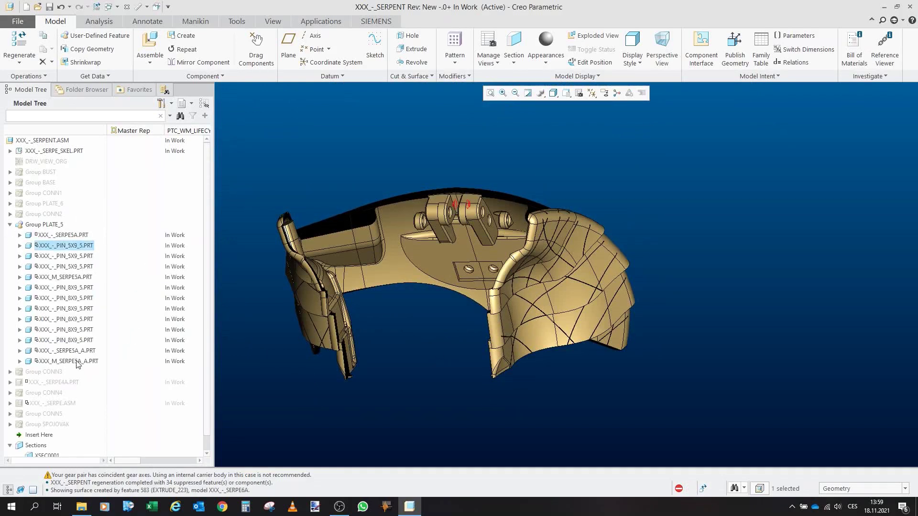
pyautogui.keyDown('shift'); pyautogui.click(78, 362); pyautogui.keyUp('shift')
pyautogui.click(96, 339)
pyautogui.moveTo(428, 223); pyautogui.dragTo(371, 247, button='middle')
pyautogui.scroll(2, 450, 216)
pyautogui.moveTo(340, 281); pyautogui.dragTo(115, 256, button='middle')
# Redisplay the hidden M_SERPE5A part
pyautogui.keyDown('shift'); pyautogui.click(75, 267); pyautogui.keyUp('shift')
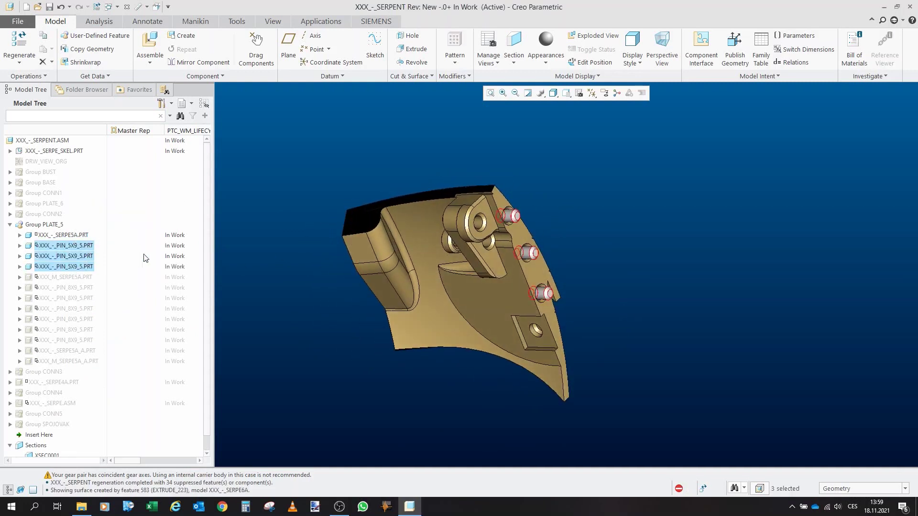
pyautogui.moveTo(280, 297); pyautogui.dragTo(506, 298, button='middle')
pyautogui.click(422, 153)
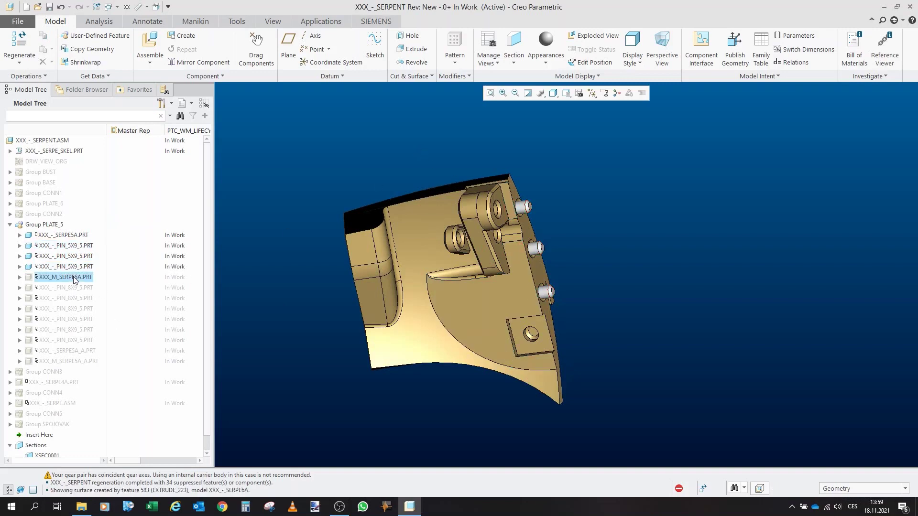
pyautogui.click(75, 278)
pyautogui.click(90, 245)
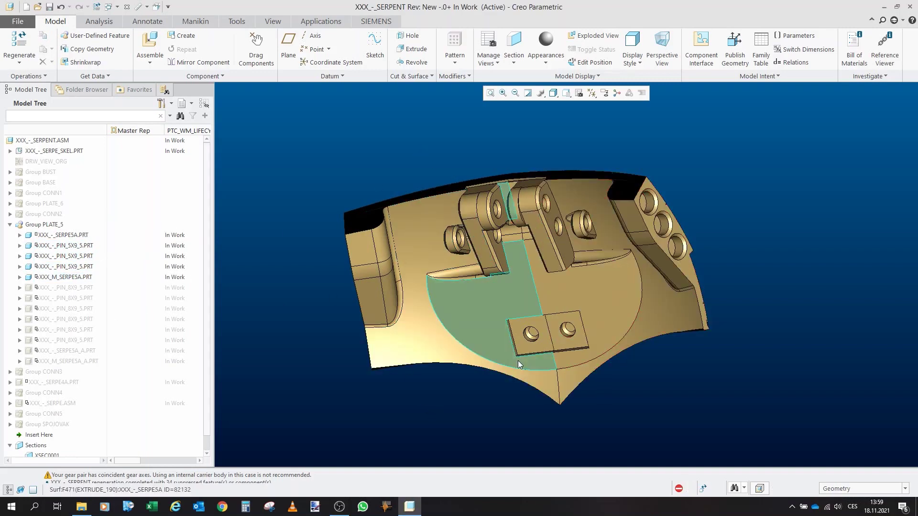
# Inspect the plate's hinge lugs, then show the six PIN_8X9_5 pins
pyautogui.moveTo(521, 272); pyautogui.dragTo(542, 259, button='middle')
pyautogui.moveTo(550, 395); pyautogui.dragTo(540, 368, button='middle')
pyautogui.scroll(-1, 566, 370)
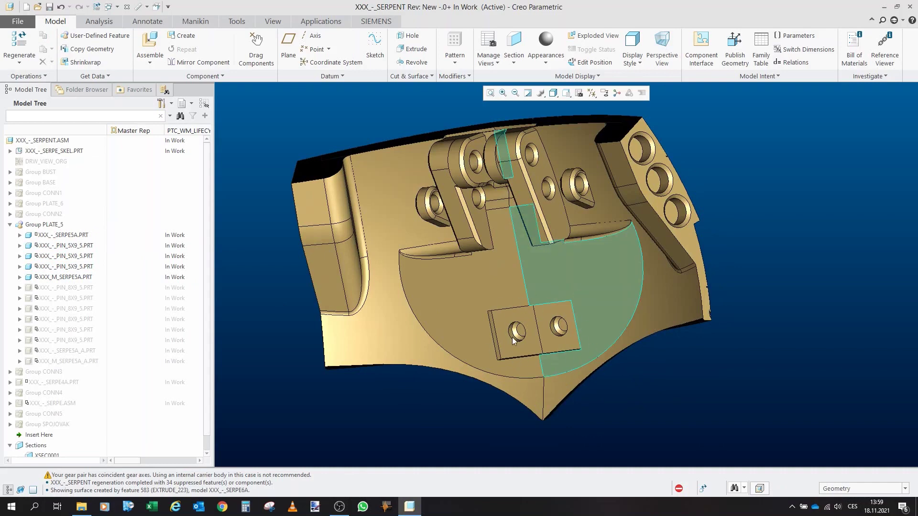
pyautogui.moveTo(559, 343)
pyautogui.mouseDown(button='middle')
pyautogui.moveTo(539, 332)
pyautogui.moveTo(549, 341)
pyautogui.moveTo(516, 360)
pyautogui.moveTo(510, 332)
pyautogui.moveTo(470, 329)
pyautogui.moveTo(561, 345)
pyautogui.moveTo(519, 385)
pyautogui.mouseUp(button='middle')
pyautogui.scroll(-3, 546, 351)
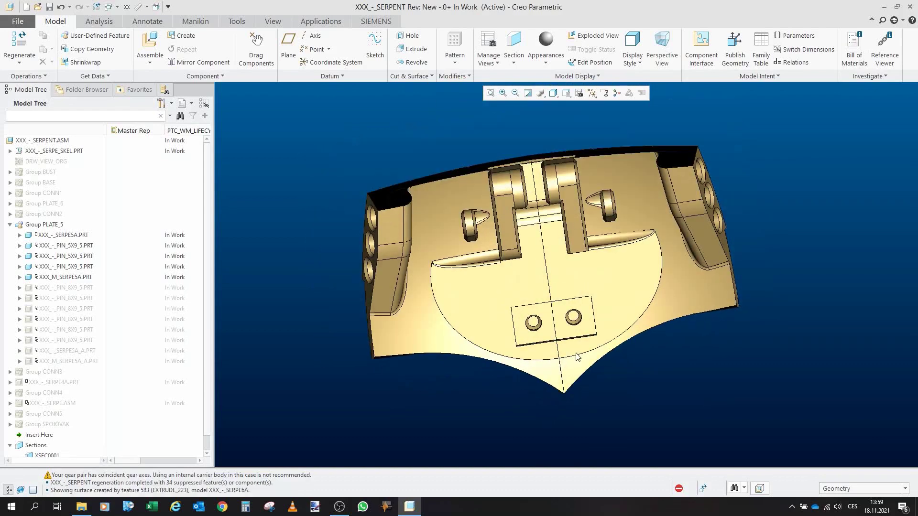
pyautogui.moveTo(500, 317); pyautogui.dragTo(435, 233, button='middle')
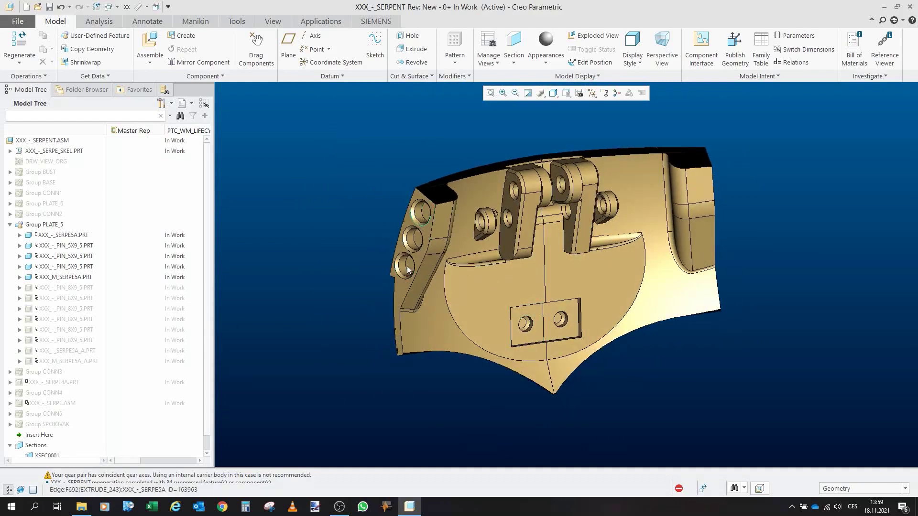
pyautogui.moveTo(409, 271)
pyautogui.mouseDown(button='middle')
pyautogui.moveTo(296, 279)
pyautogui.moveTo(506, 279)
pyautogui.mouseUp(button='middle')
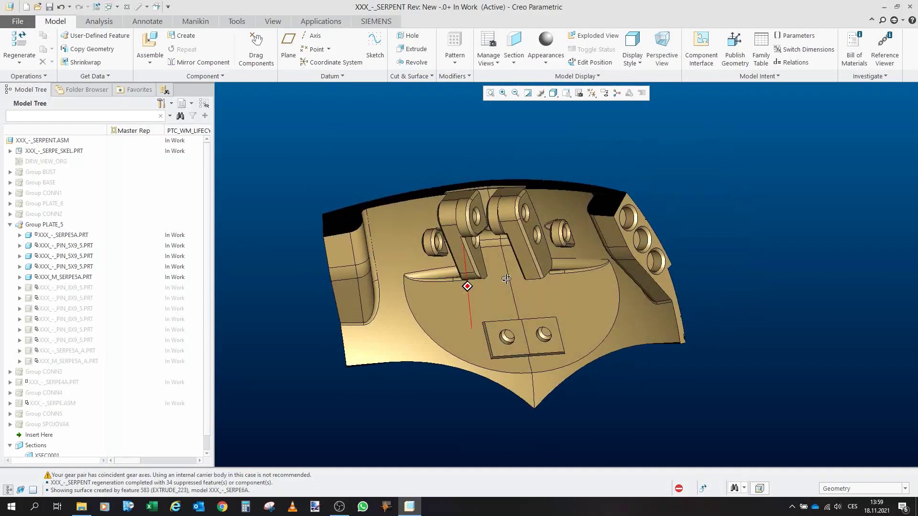
pyautogui.keyDown('shift'); pyautogui.click(76, 338); pyautogui.keyUp('shift')
pyautogui.click(92, 307)
pyautogui.click(422, 428)
# Show the SERPE5A_A and M_SERPE5A_A side pieces, then collapse the PLATE_5 group
pyautogui.moveTo(452, 355); pyautogui.dragTo(461, 355, button='middle')
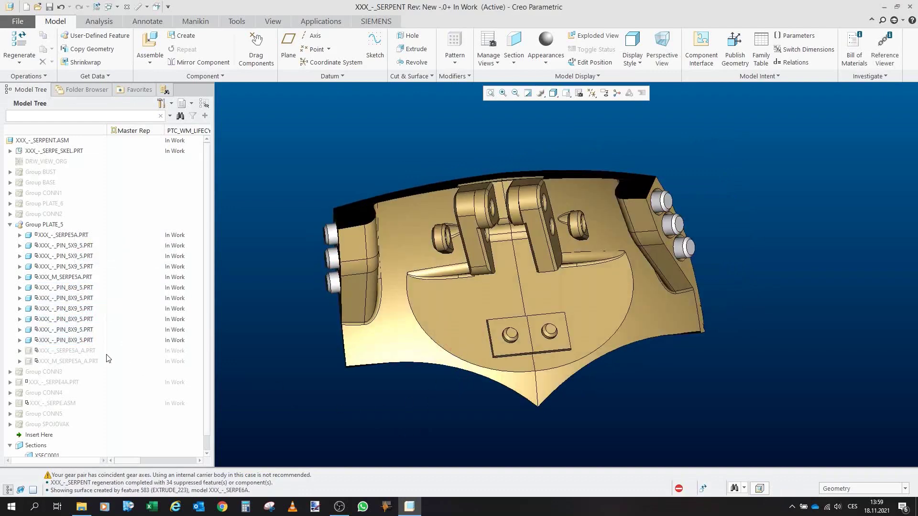
pyautogui.click(75, 351)
pyautogui.keyDown('shift'); pyautogui.click(71, 362); pyautogui.keyUp('shift')
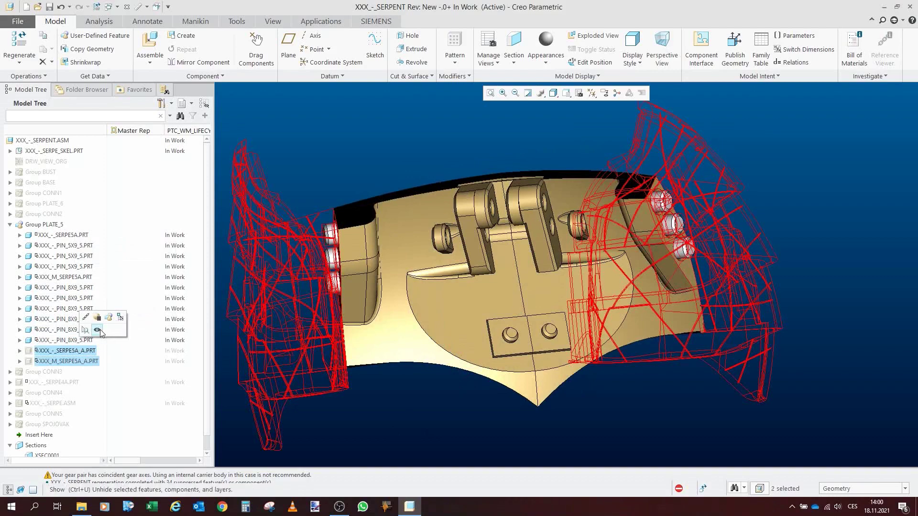
pyautogui.click(97, 330)
pyautogui.click(420, 410)
pyautogui.scroll(-4, 406, 307)
pyautogui.moveTo(408, 307); pyautogui.dragTo(483, 271, button='middle')
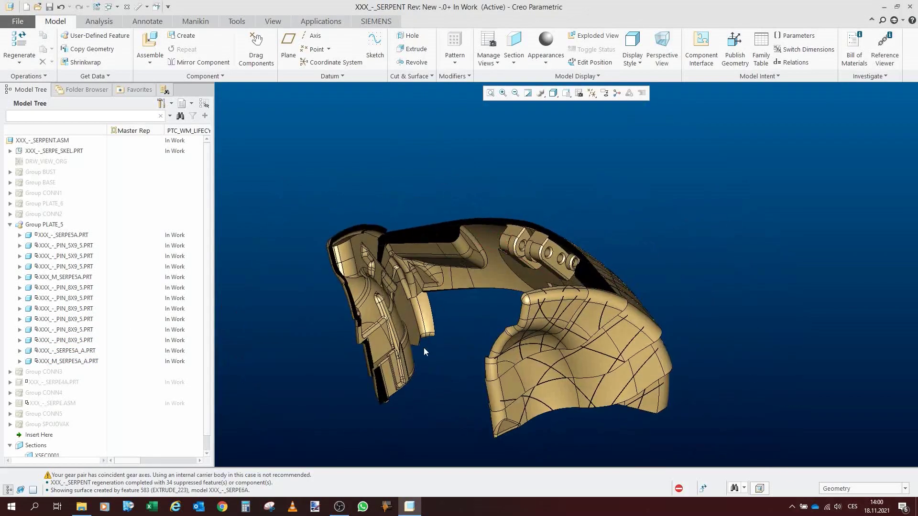
pyautogui.moveTo(426, 349)
pyautogui.mouseDown(button='middle')
pyautogui.moveTo(463, 344)
pyautogui.moveTo(482, 365)
pyautogui.mouseUp(button='middle')
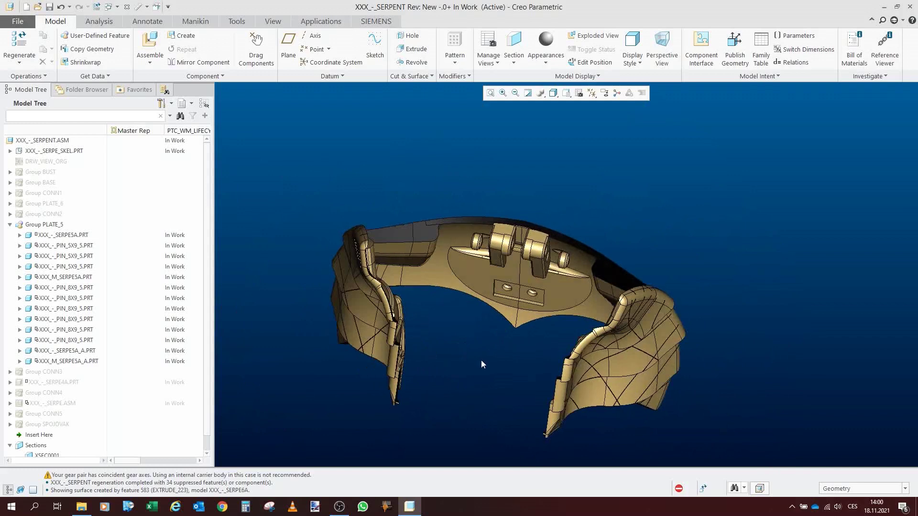
pyautogui.click(10, 225)
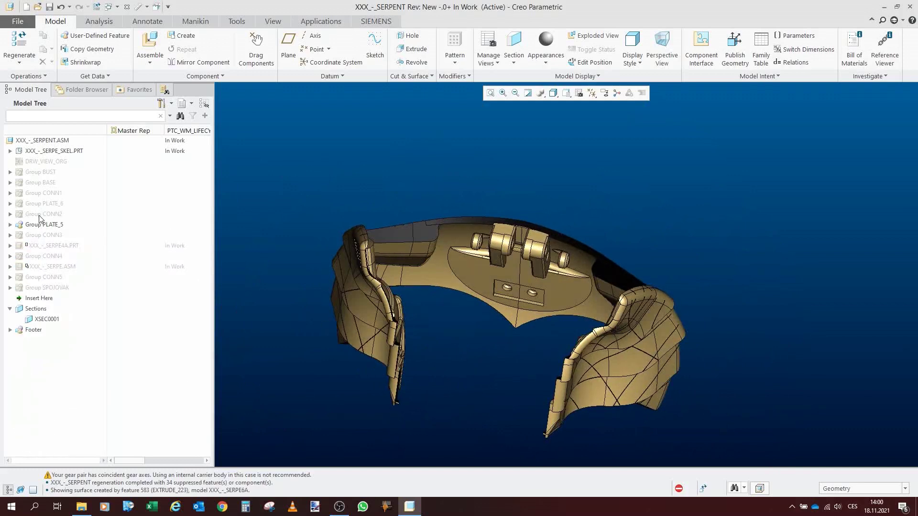
# Show the groups from BUST through CONN2 and from CONN3 through SPOJOVAK
pyautogui.keyDown('shift'); pyautogui.click(38, 175); pyautogui.keyUp('shift')
pyautogui.click(46, 147)
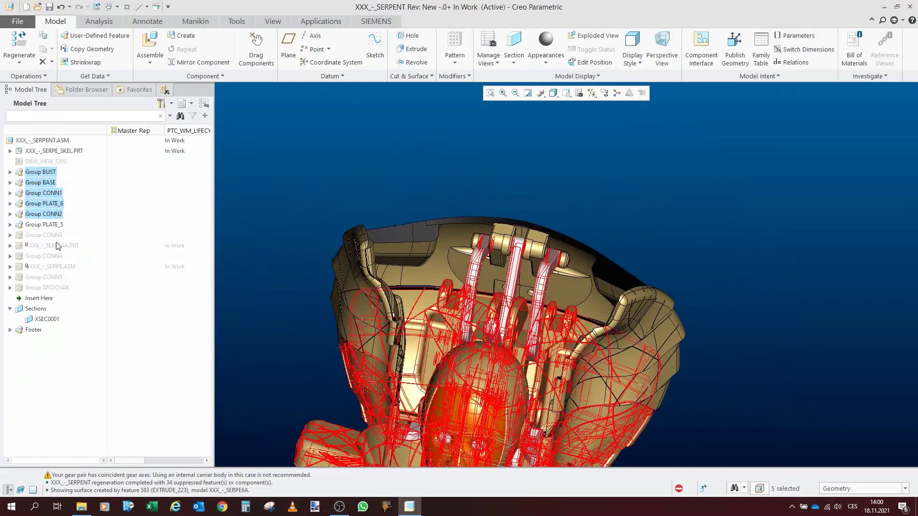
pyautogui.click(43, 235)
pyautogui.keyDown('shift'); pyautogui.click(48, 287); pyautogui.keyUp('shift')
pyautogui.click(75, 253)
# Inspect the head's underside linkage from several angles, then show Group BUST again
pyautogui.scroll(-5, 346, 187)
pyautogui.scroll(5, 287, 279)
pyautogui.click(39, 172)
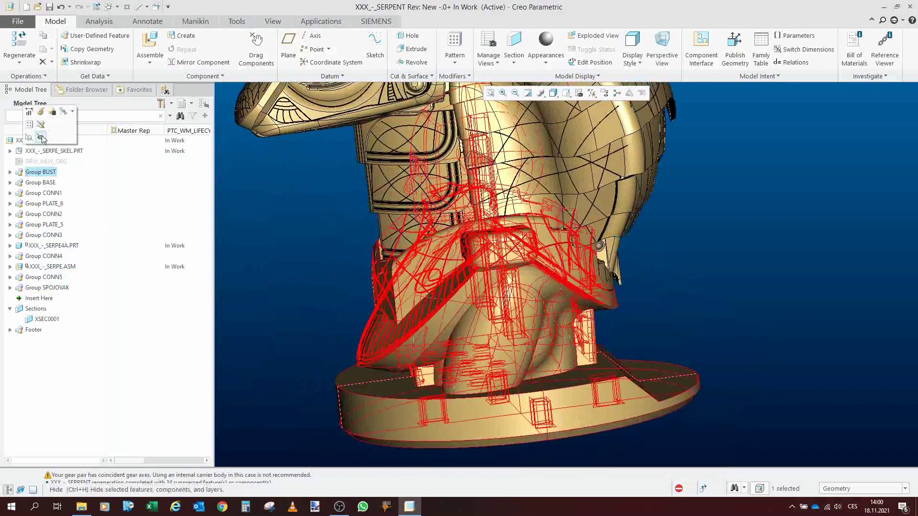
pyautogui.moveTo(642, 257); pyautogui.dragTo(659, 305, button='middle')
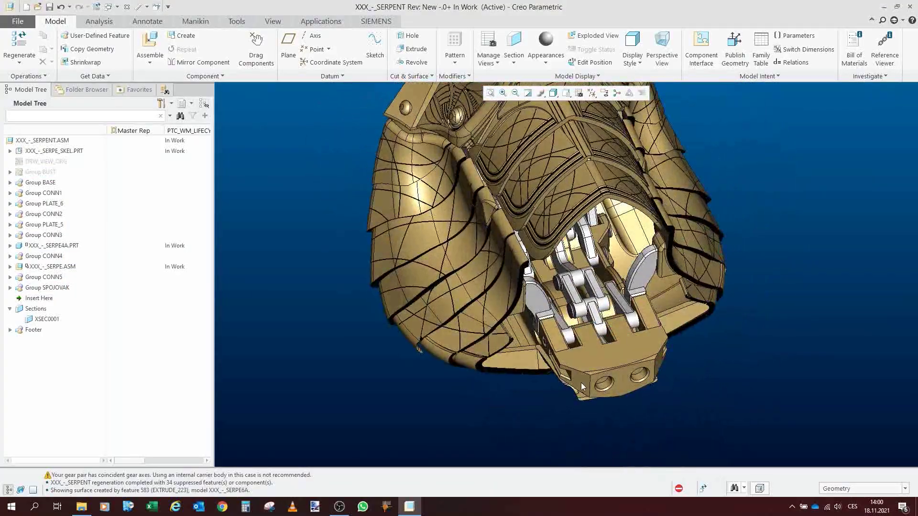
pyautogui.moveTo(581, 383); pyautogui.dragTo(525, 375, button='middle')
pyautogui.scroll(3, 576, 365)
pyautogui.scroll(4, 598, 369)
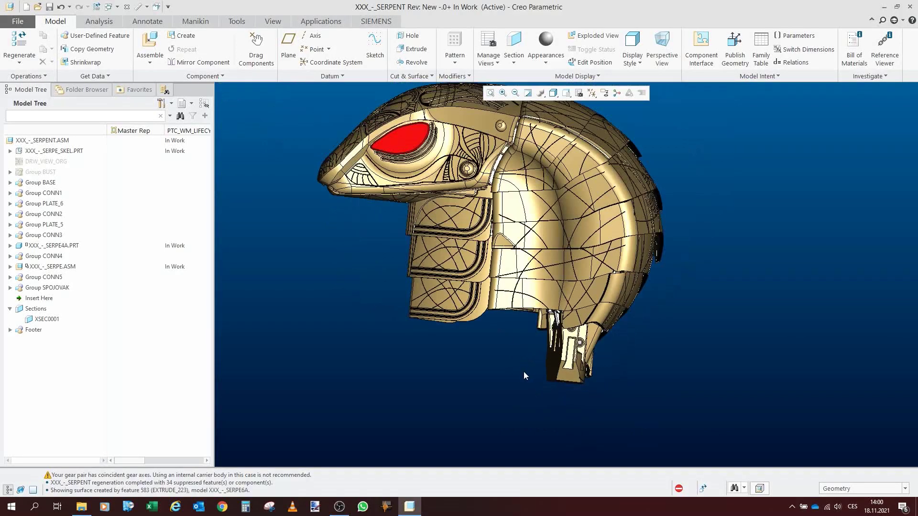
pyautogui.scroll(-2, 514, 366)
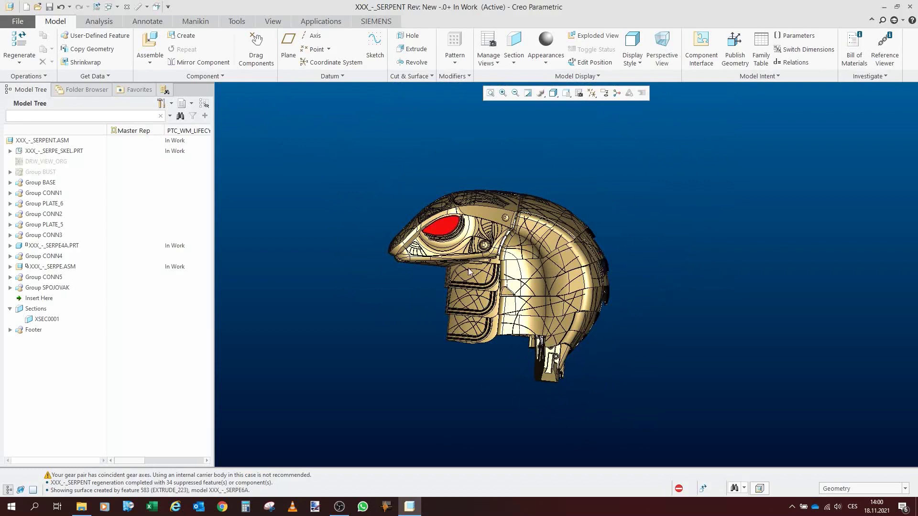
pyautogui.moveTo(556, 394); pyautogui.dragTo(609, 366, button='middle')
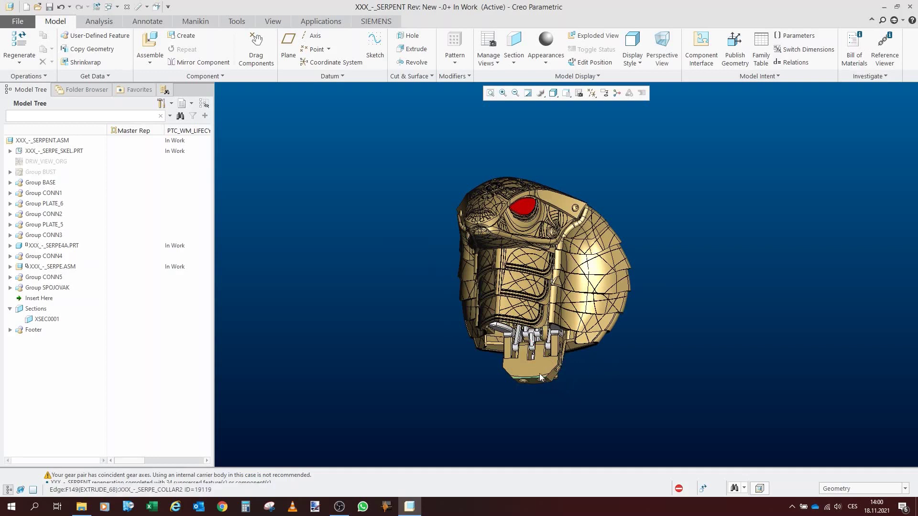
pyautogui.moveTo(555, 375); pyautogui.dragTo(521, 354, button='middle')
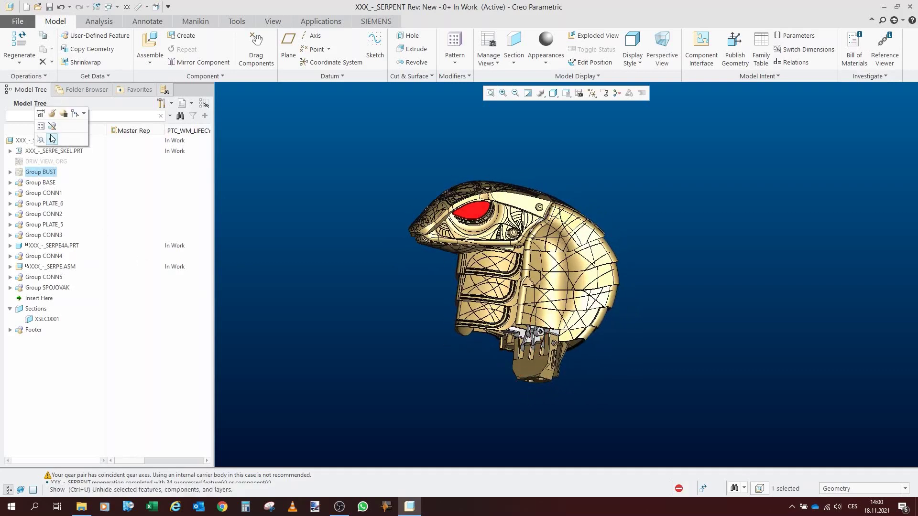
pyautogui.click(52, 138)
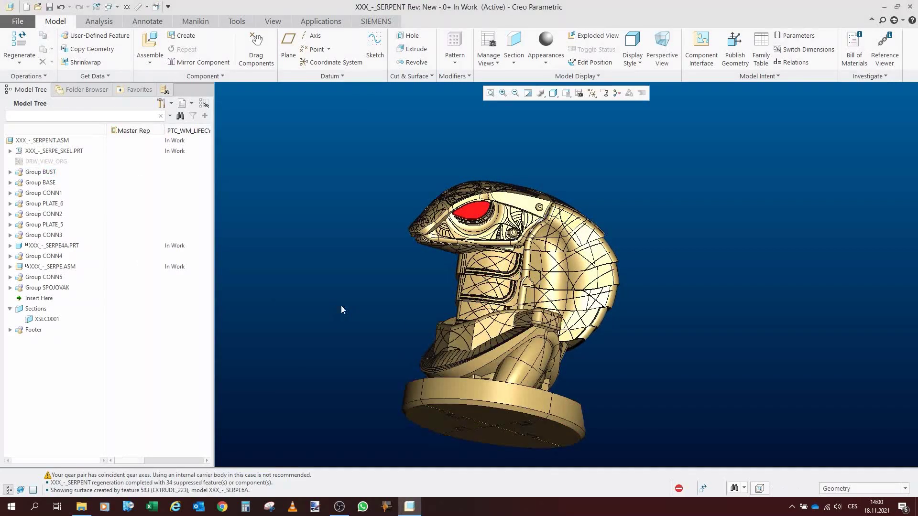
# Clip the assembly with cross-section XSEC0001
pyautogui.moveTo(351, 310); pyautogui.dragTo(402, 317, button='middle')
pyautogui.click(48, 319)
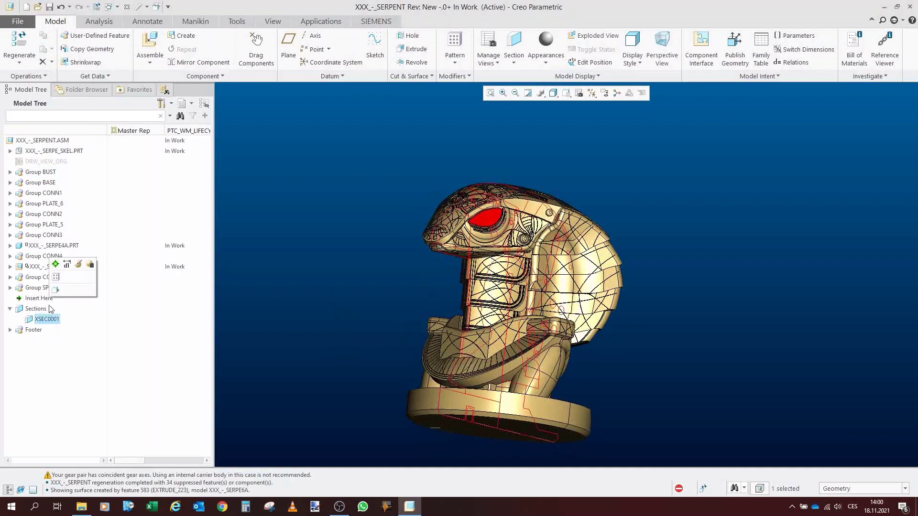
pyautogui.click(55, 265)
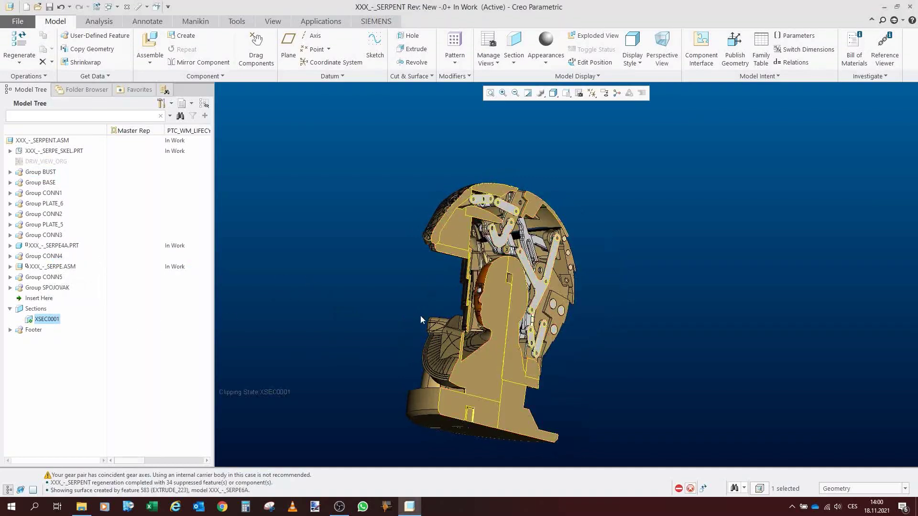
# View the clipped head side-on, then open XXX_-_SERPE.ASM in its own window
pyautogui.moveTo(458, 314); pyautogui.dragTo(759, 348, button='middle')
pyautogui.scroll(-8, 603, 333)
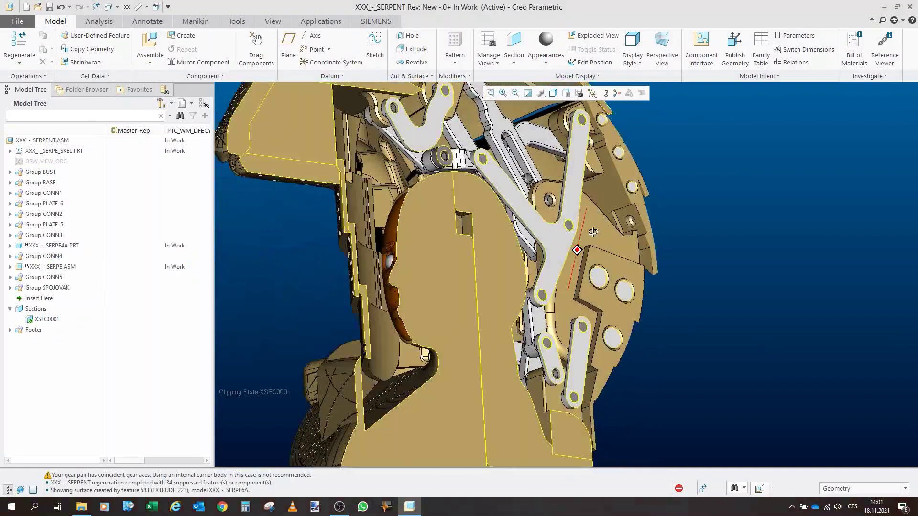
pyautogui.scroll(3, 528, 268)
pyautogui.moveTo(519, 268)
pyautogui.mouseDown(button='middle')
pyautogui.moveTo(479, 278)
pyautogui.moveTo(492, 280)
pyautogui.mouseUp(button='middle')
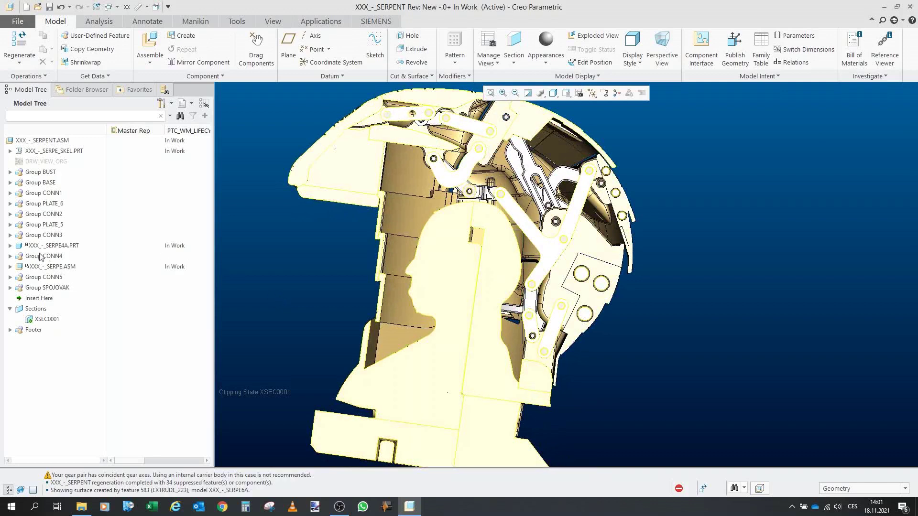
pyautogui.click(50, 266)
pyautogui.click(64, 225)
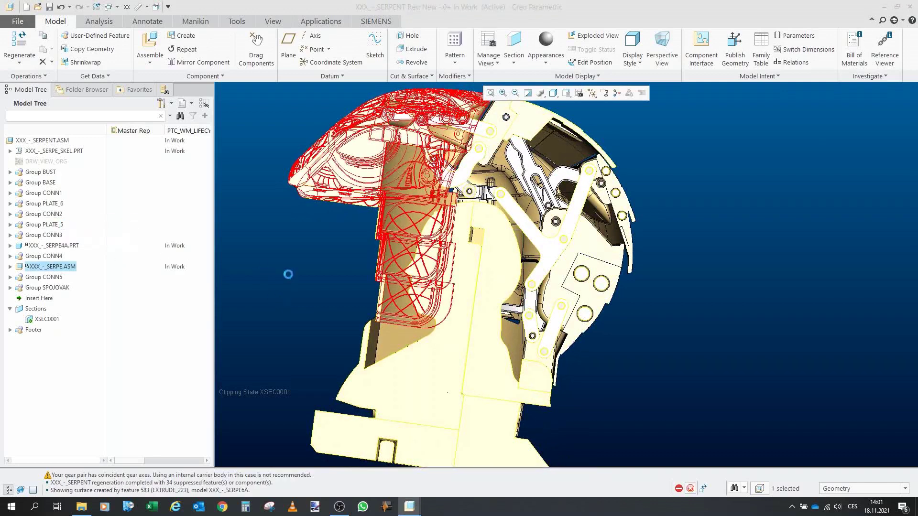
pyautogui.click(460, 329)
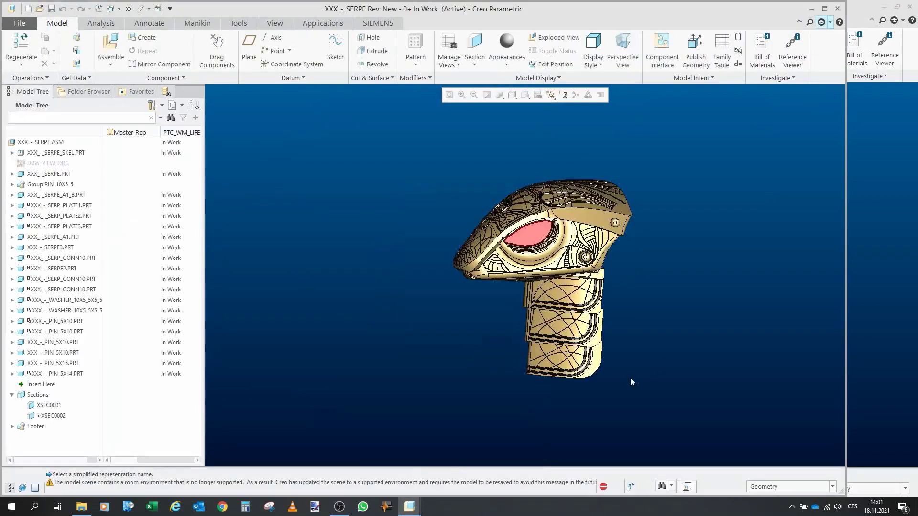
pyautogui.moveTo(485, 207); pyautogui.dragTo(348, 347, button='middle')
pyautogui.scroll(5, 412, 197)
pyautogui.scroll(-4, 503, 301)
pyautogui.scroll(-2, 437, 220)
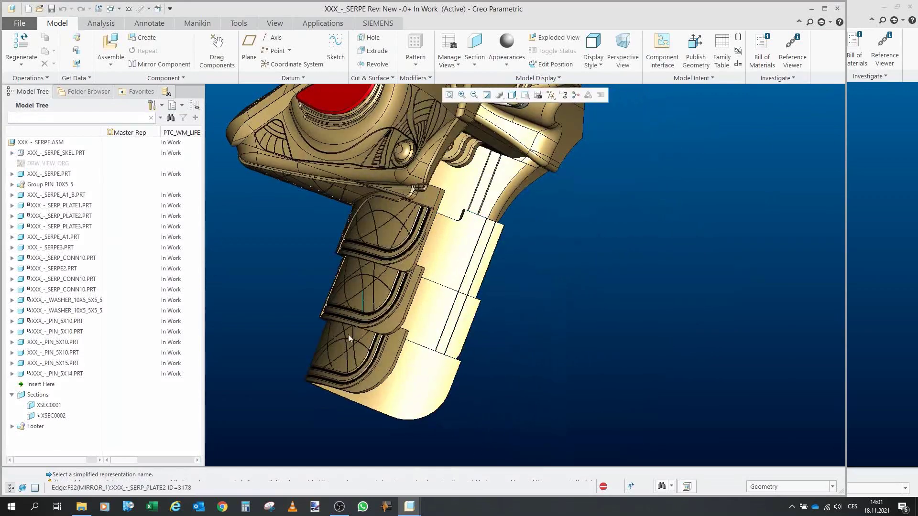
pyautogui.moveTo(385, 253); pyautogui.dragTo(328, 246, button='middle')
pyautogui.scroll(6, 395, 196)
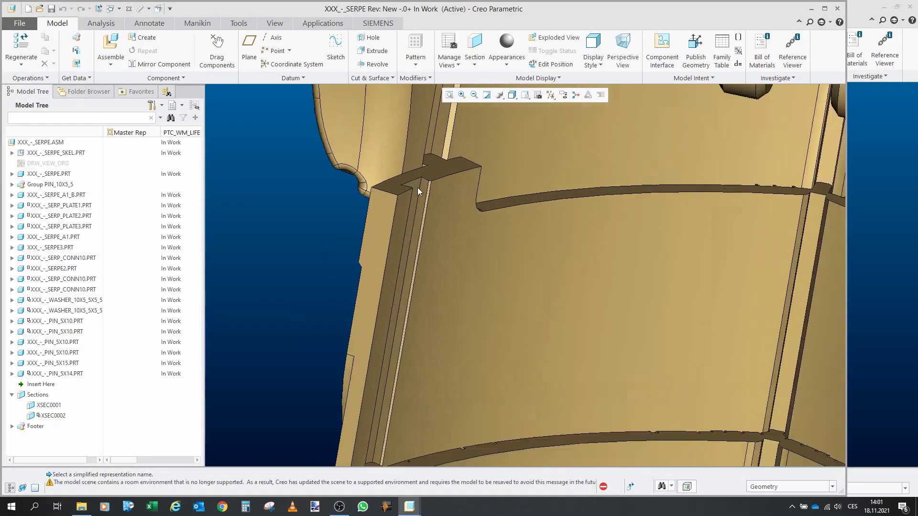
pyautogui.scroll(-5, 395, 196)
pyautogui.scroll(5, 444, 175)
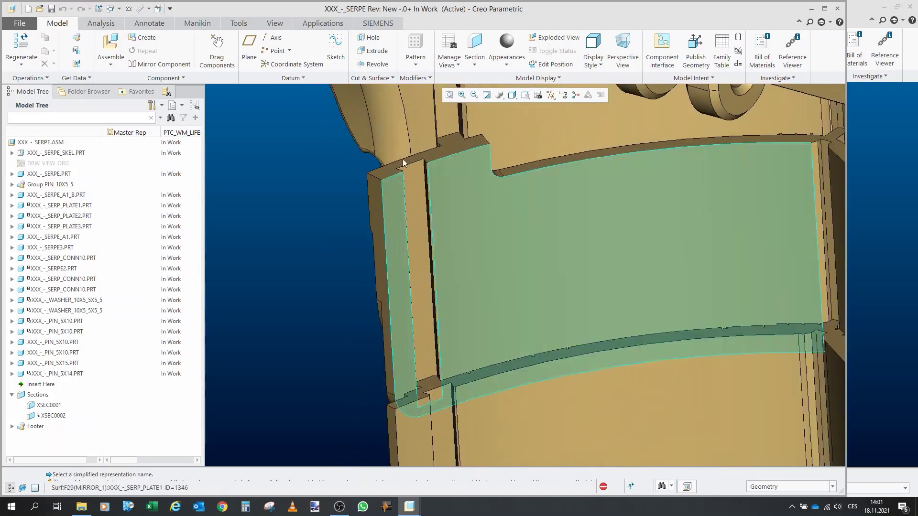
pyautogui.scroll(-6, 403, 196)
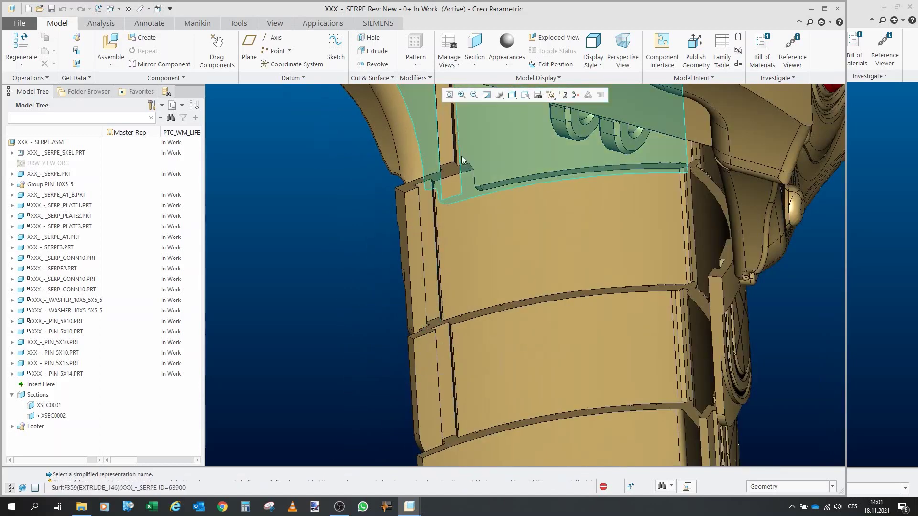
pyautogui.scroll(6, 446, 178)
pyautogui.scroll(-6, 456, 181)
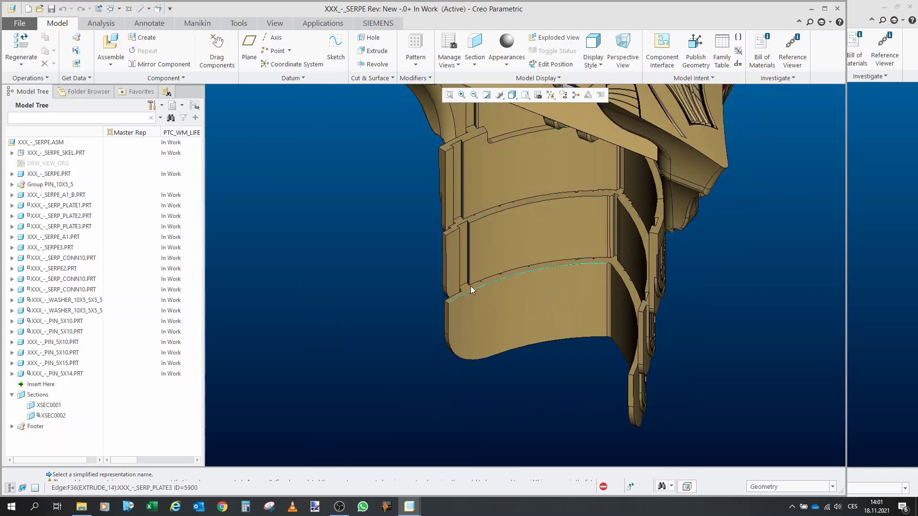
pyautogui.scroll(6, 468, 280)
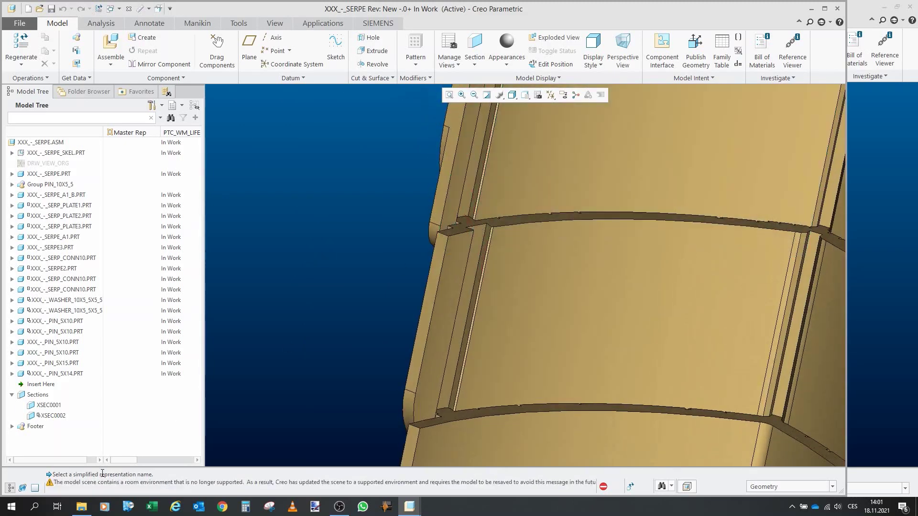
pyautogui.click(52, 416)
pyautogui.scroll(-3, 396, 259)
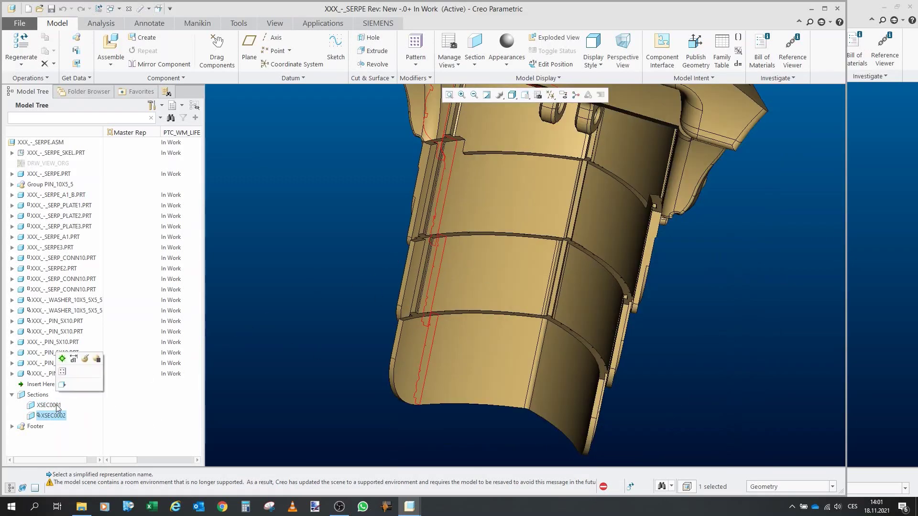
pyautogui.click(62, 359)
pyautogui.scroll(3, 415, 335)
pyautogui.click(387, 328)
pyautogui.scroll(-5, 472, 245)
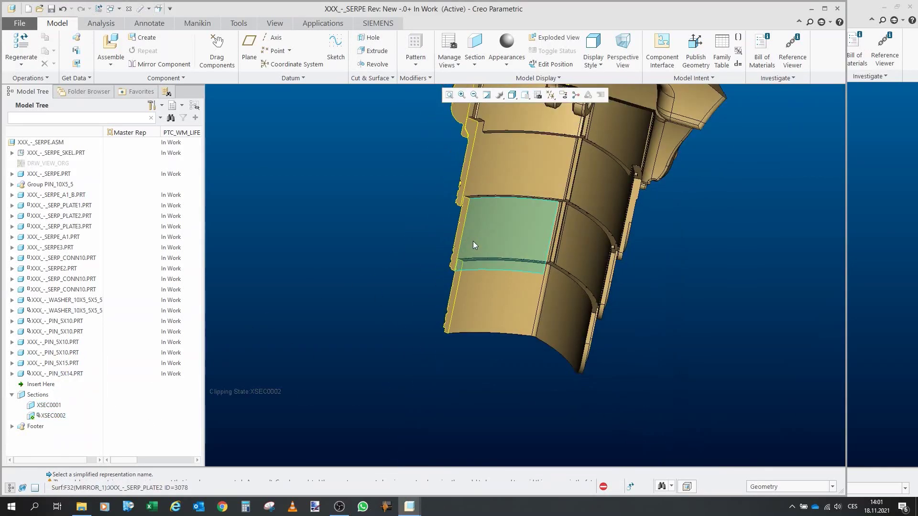
pyautogui.scroll(5, 451, 162)
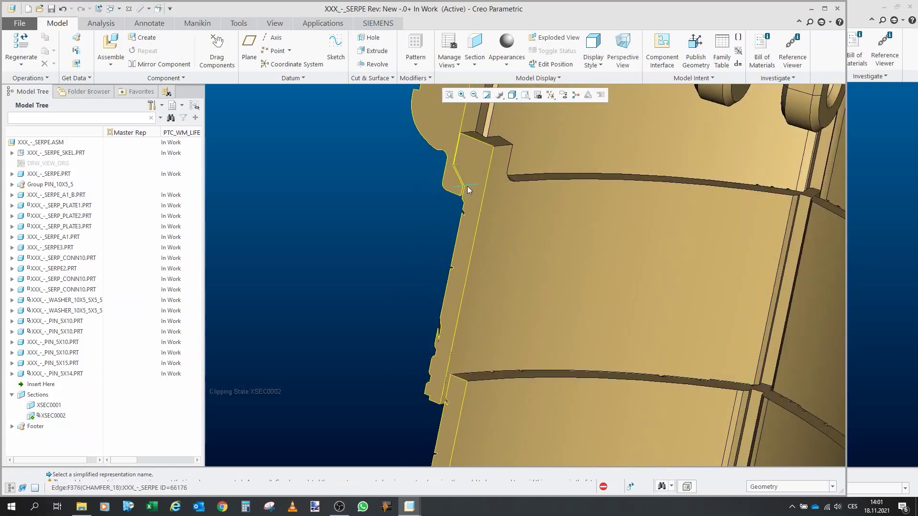
pyautogui.scroll(-3, 468, 187)
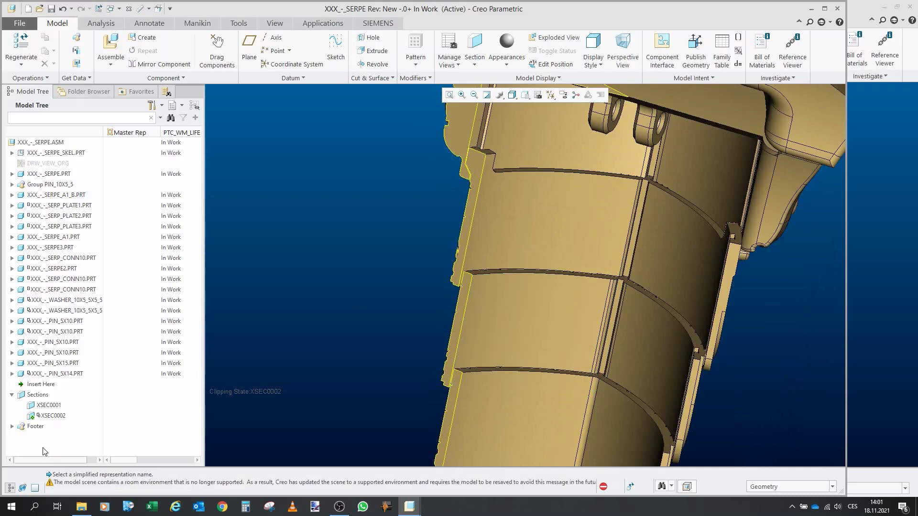
pyautogui.click(53, 416)
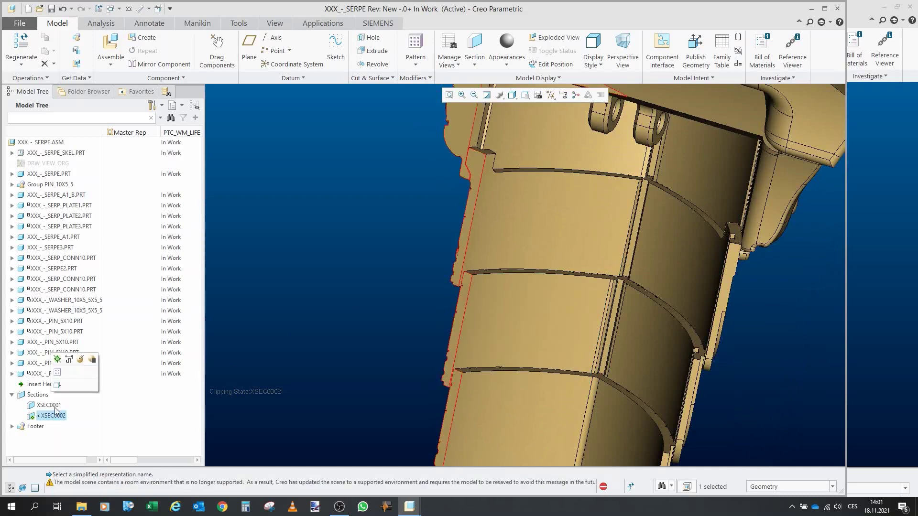
pyautogui.click(57, 362)
pyautogui.click(344, 306)
pyautogui.scroll(5, 345, 308)
pyautogui.moveTo(402, 291); pyautogui.dragTo(417, 275, button='middle')
pyautogui.scroll(-2, 446, 152)
pyautogui.moveTo(457, 162); pyautogui.dragTo(521, 218, button='middle')
pyautogui.scroll(2, 508, 290)
pyautogui.scroll(-4, 418, 188)
pyautogui.moveTo(417, 188)
pyautogui.mouseDown(button='middle')
pyautogui.moveTo(383, 186)
pyautogui.moveTo(418, 188)
pyautogui.mouseUp(button='middle')
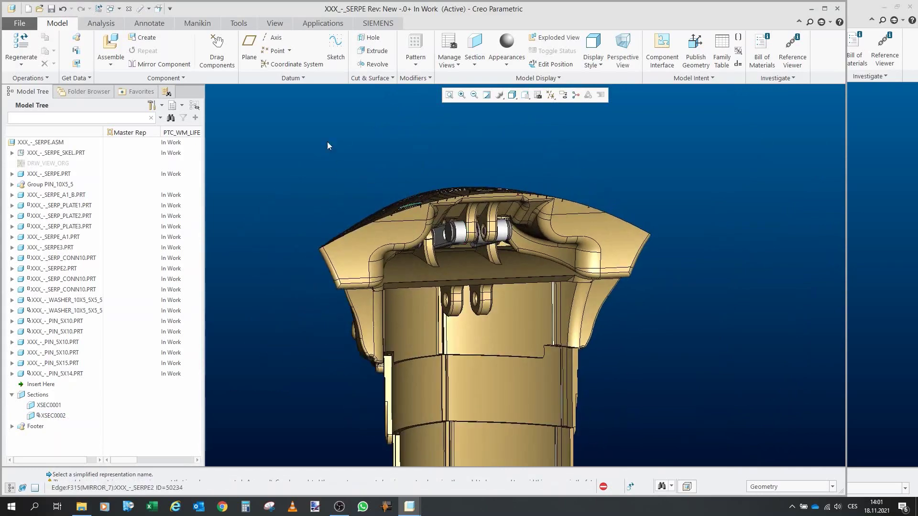
# Drag the helmet lid open and closed to test the linkage
pyautogui.click(217, 51)
pyautogui.moveTo(416, 239); pyautogui.dragTo(483, 220, button='middle')
pyautogui.scroll(4, 501, 359)
pyautogui.scroll(-5, 468, 290)
pyautogui.click(482, 280)
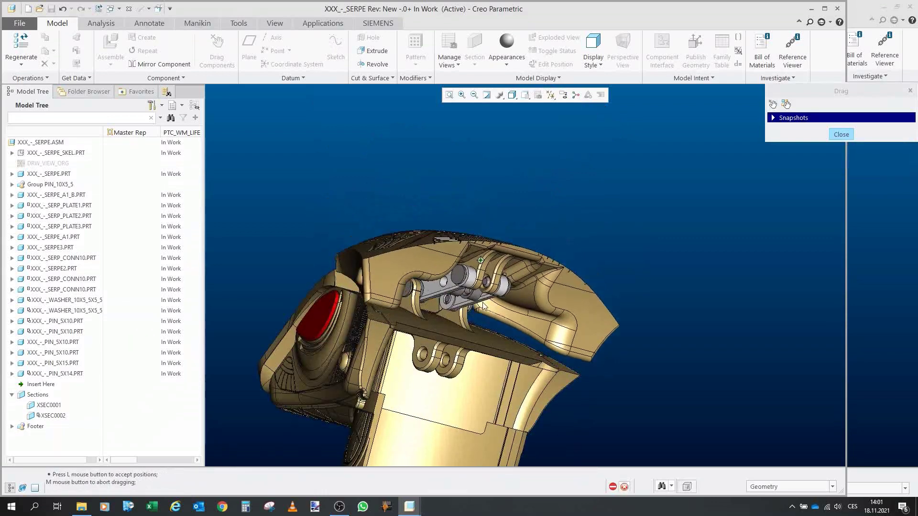
pyautogui.click(478, 216)
pyautogui.middleClick(477, 206)
# Spin the model around the pivot and accept the component's new position
pyautogui.scroll(3, 480, 194)
pyautogui.moveTo(381, 207); pyautogui.dragTo(491, 210, button='middle')
pyautogui.scroll(3, 492, 211)
pyautogui.scroll(-5, 356, 250)
pyautogui.moveTo(383, 267); pyautogui.dragTo(352, 260, button='middle')
pyautogui.click(352, 260)
# Hide the jaw part XXX_-_SERPE_A1_B.PRT
pyautogui.click(373, 285)
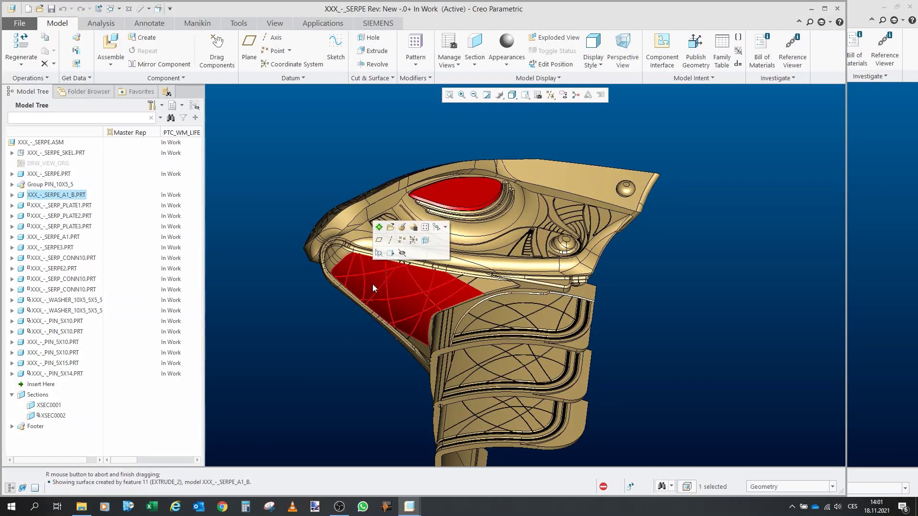
pyautogui.click(317, 367)
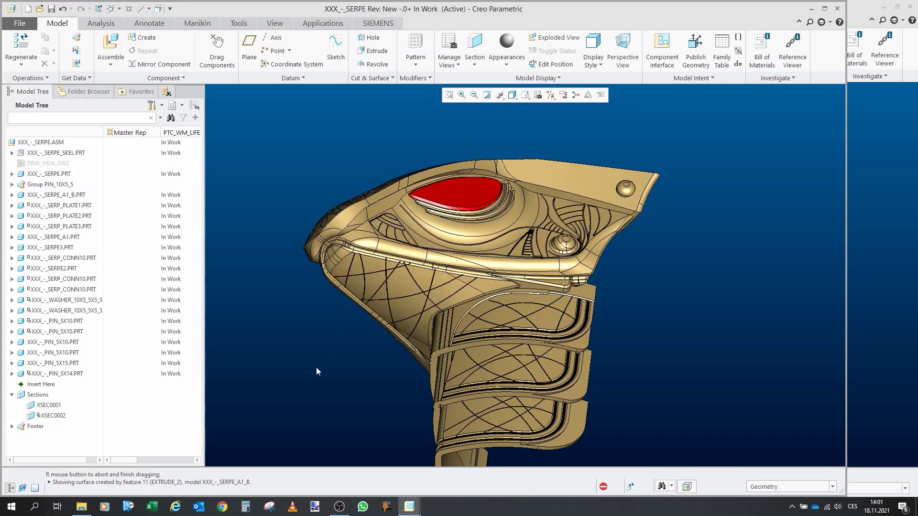
pyautogui.click(391, 300)
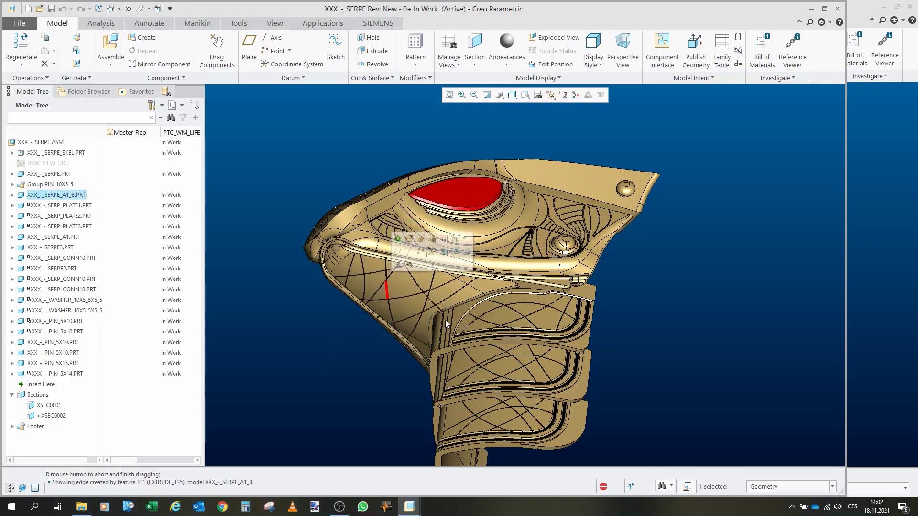
pyautogui.click(74, 195)
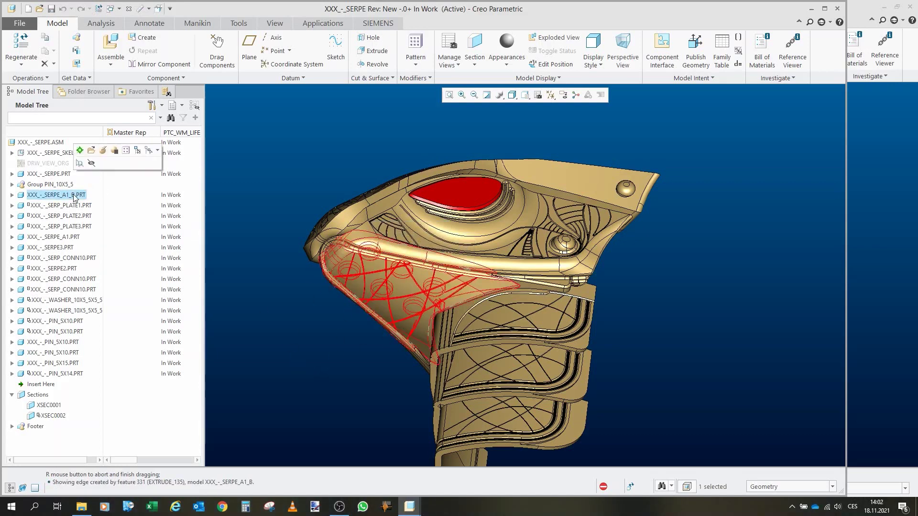
pyautogui.click(91, 164)
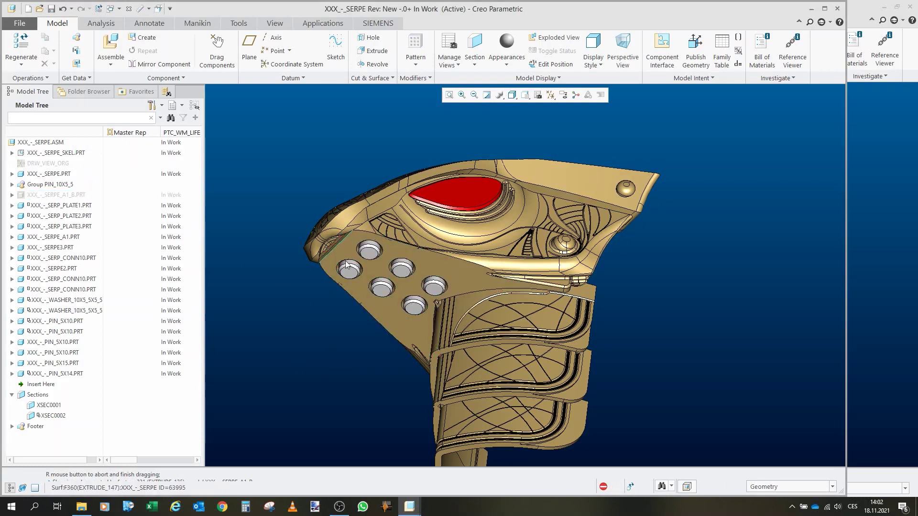
# Hide the XXX_-_SERPE3.PRT and XXX_-_SERPE2.PRT head parts
pyautogui.moveTo(387, 314); pyautogui.dragTo(422, 283, button='middle')
pyautogui.moveTo(376, 350); pyautogui.dragTo(391, 263, button='middle')
pyautogui.click(386, 209)
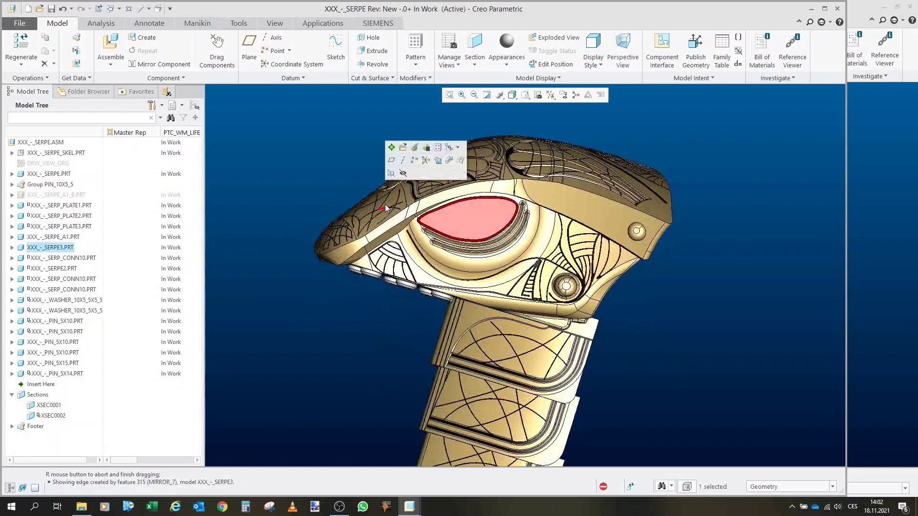
pyautogui.click(403, 173)
pyautogui.moveTo(403, 223)
pyautogui.mouseDown(button='middle')
pyautogui.moveTo(402, 231)
pyautogui.moveTo(333, 206)
pyautogui.mouseUp(button='middle')
pyautogui.moveTo(400, 188); pyautogui.dragTo(464, 162, button='middle')
pyautogui.click(454, 174)
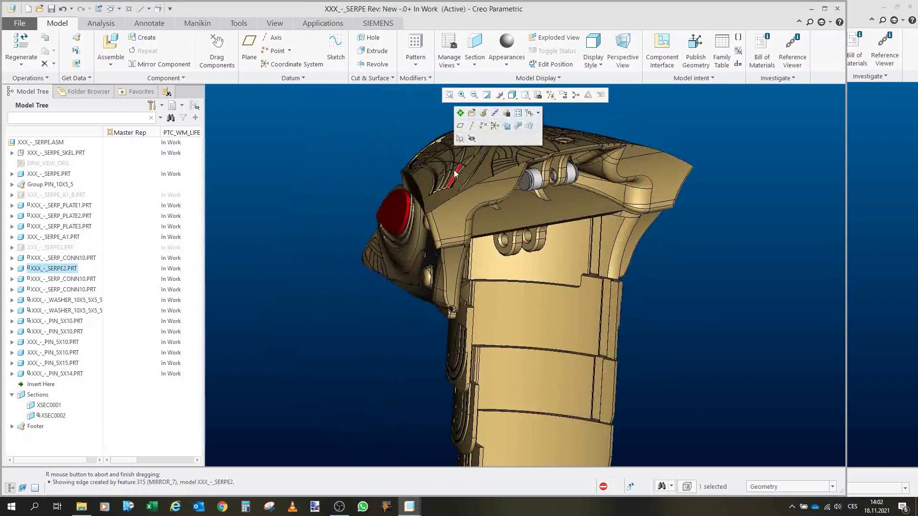
pyautogui.click(472, 140)
# Orbit the stripped helmet to inspect its underside, shell and hollow back
pyautogui.moveTo(470, 206); pyautogui.dragTo(470, 299, button='middle')
pyautogui.scroll(4, 472, 302)
pyautogui.scroll(-5, 474, 315)
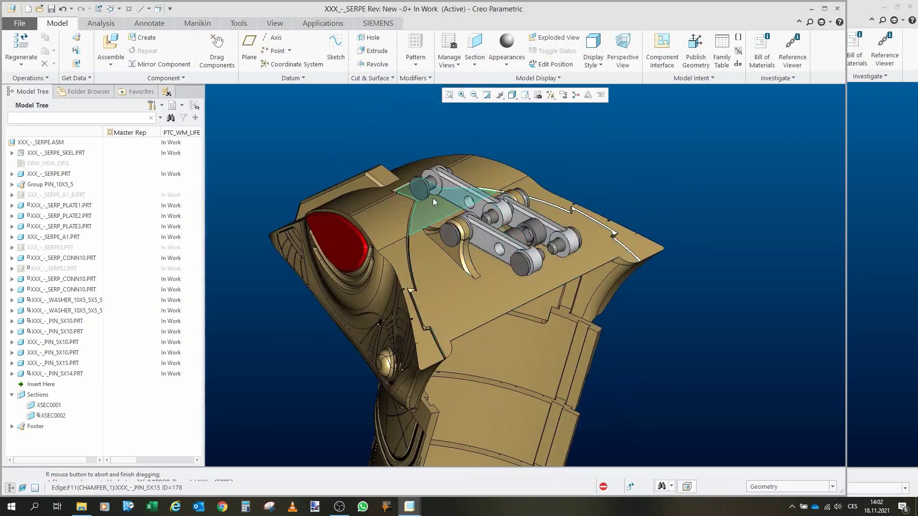
pyautogui.moveTo(531, 283)
pyautogui.mouseDown(button='middle')
pyautogui.moveTo(536, 163)
pyautogui.moveTo(401, 266)
pyautogui.moveTo(365, 320)
pyautogui.mouseUp(button='middle')
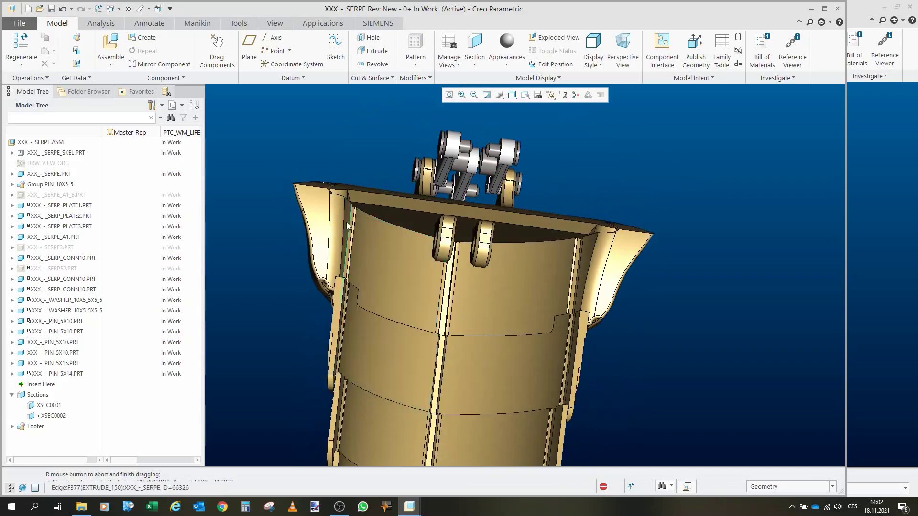
pyautogui.scroll(5, 475, 266)
pyautogui.scroll(2, 425, 242)
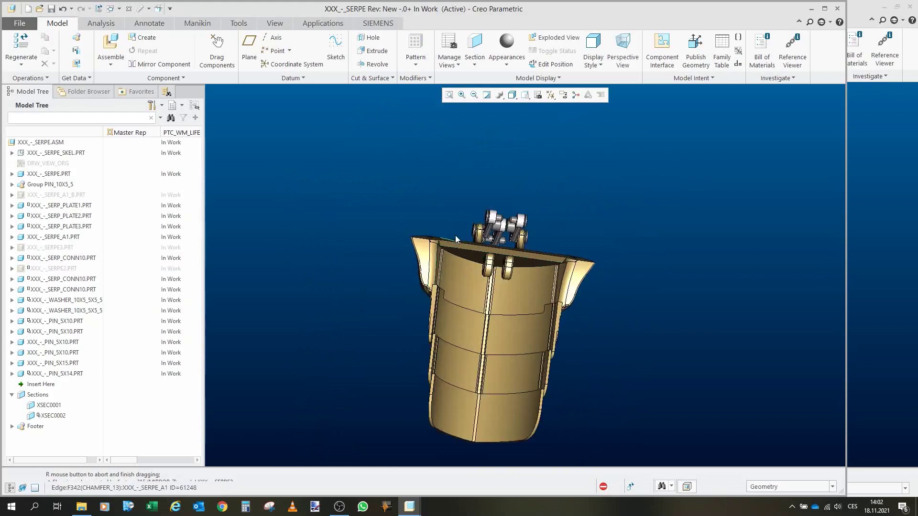
pyautogui.moveTo(501, 266); pyautogui.dragTo(533, 303, button='middle')
pyautogui.scroll(-5, 470, 268)
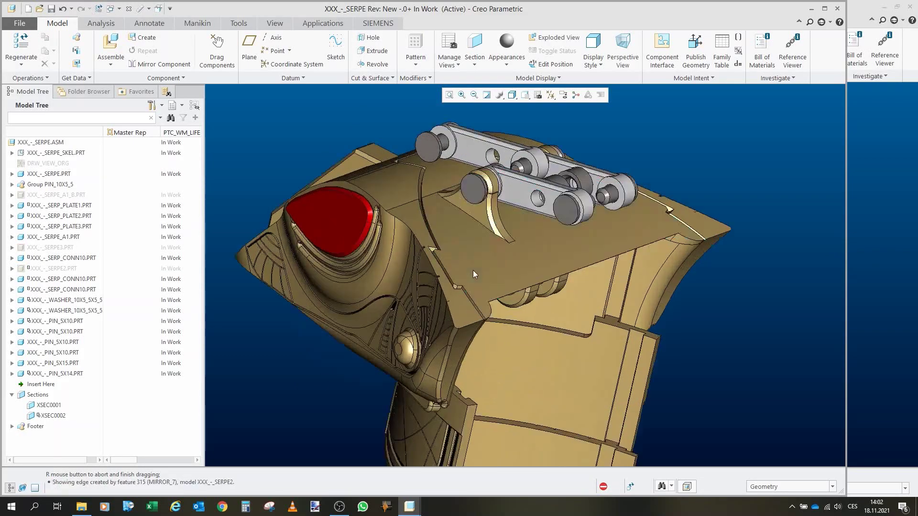
pyautogui.moveTo(473, 273)
pyautogui.mouseDown(button='middle')
pyautogui.moveTo(467, 244)
pyautogui.moveTo(447, 280)
pyautogui.moveTo(423, 288)
pyautogui.mouseUp(button='middle')
pyautogui.moveTo(515, 297); pyautogui.dragTo(539, 347, button='middle')
pyautogui.click(495, 348)
pyautogui.scroll(4, 471, 288)
pyautogui.moveTo(467, 288); pyautogui.dragTo(456, 352, button='middle')
pyautogui.scroll(-4, 452, 350)
pyautogui.moveTo(463, 297)
pyautogui.mouseDown(button='middle')
pyautogui.moveTo(406, 287)
pyautogui.moveTo(460, 251)
pyautogui.moveTo(448, 266)
pyautogui.mouseUp(button='middle')
pyautogui.scroll(2, 445, 294)
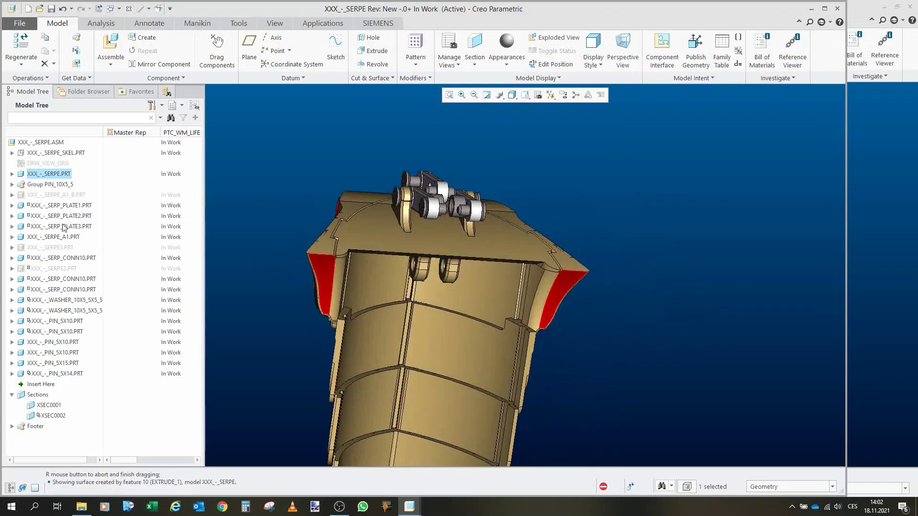
# Unhide SERPE_A1_B, SERPE_A1, SERPE3 and SERPE2 together to restore the full helmet
pyautogui.click(69, 196)
pyautogui.keyDown('ctrl'); pyautogui.click(62, 237); pyautogui.keyUp('ctrl')
pyautogui.keyDown('ctrl'); pyautogui.click(62, 247); pyautogui.keyUp('ctrl')
pyautogui.keyDown('ctrl'); pyautogui.click(69, 267); pyautogui.keyUp('ctrl')
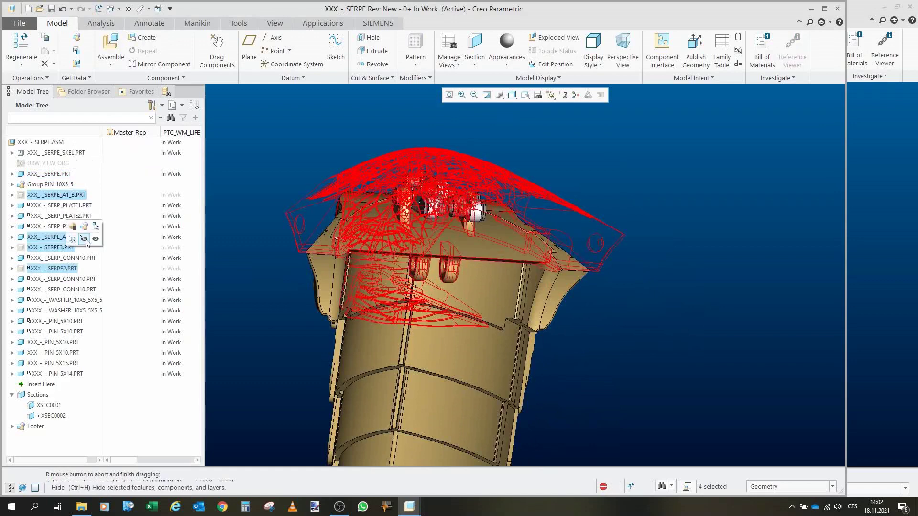
pyautogui.click(95, 240)
pyautogui.click(287, 182)
pyautogui.moveTo(306, 188); pyautogui.dragTo(556, 248, button='middle')
pyautogui.scroll(3, 557, 247)
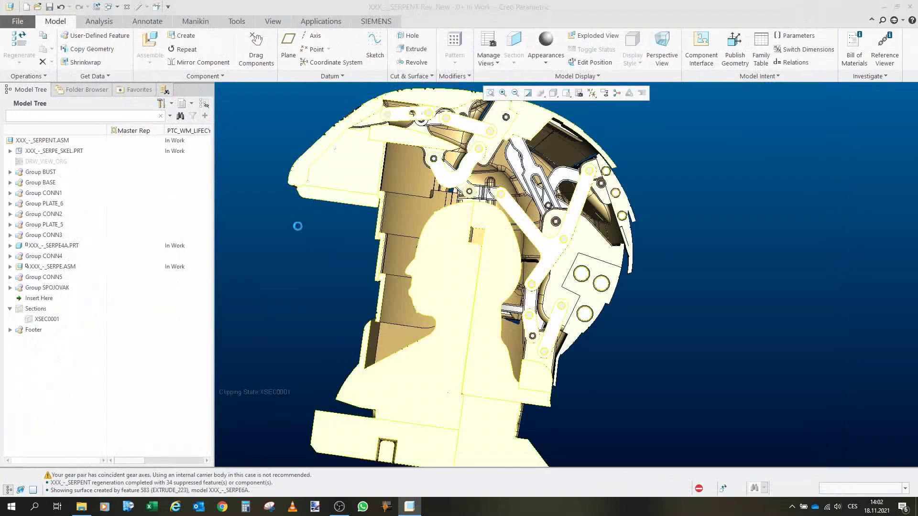
# Orbit and zoom around the sectioned head toward side and washer views of the linkage
pyautogui.moveTo(306, 279)
pyautogui.mouseDown(button='middle')
pyautogui.moveTo(345, 242)
pyautogui.moveTo(441, 228)
pyautogui.moveTo(378, 268)
pyautogui.moveTo(406, 289)
pyautogui.moveTo(458, 299)
pyautogui.mouseUp(button='middle')
pyautogui.scroll(-2, 364, 276)
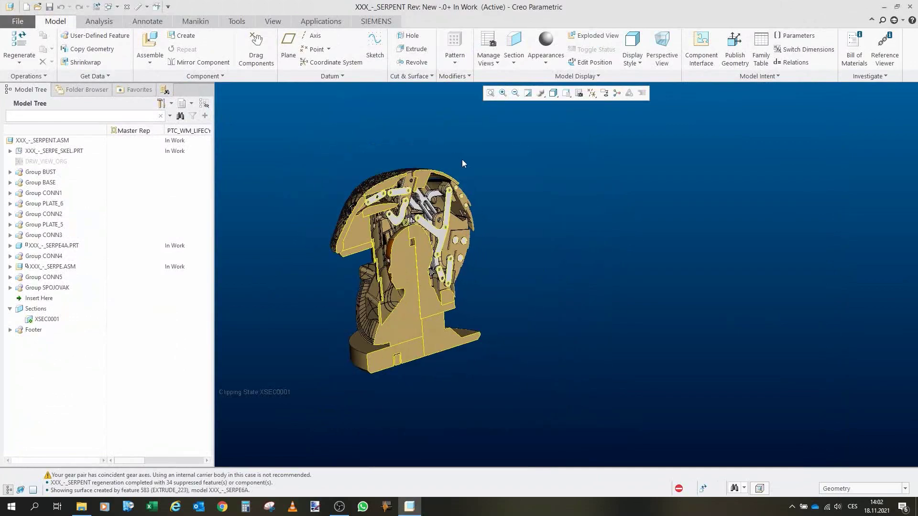
pyautogui.scroll(3, 440, 189)
pyautogui.scroll(1, 440, 189)
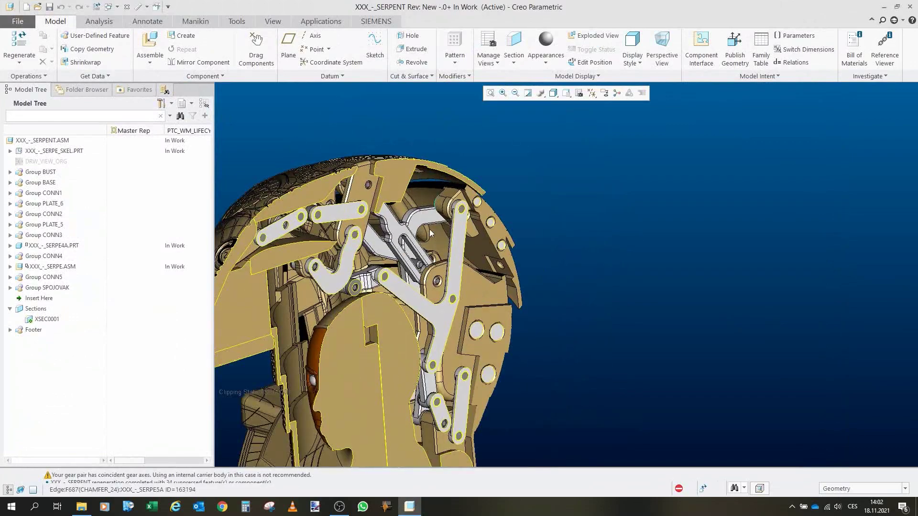
pyautogui.scroll(5, 428, 237)
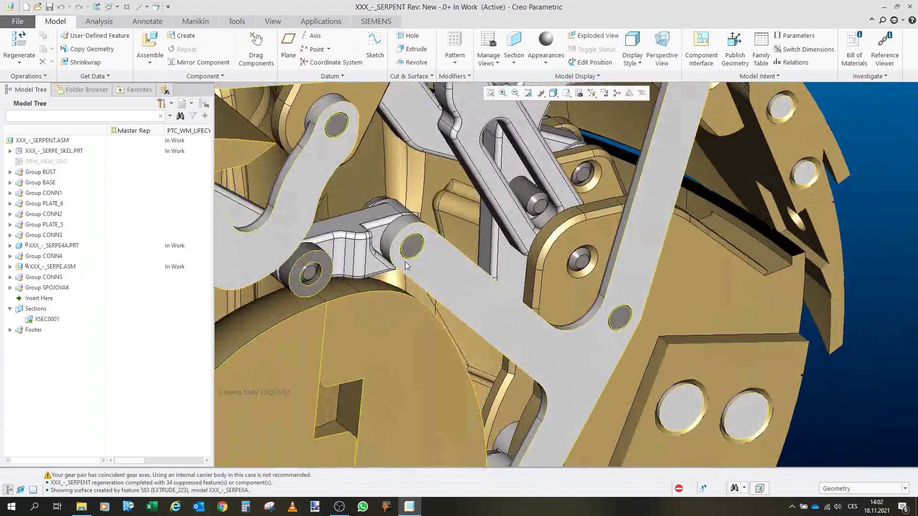
pyautogui.scroll(-1, 377, 276)
pyautogui.moveTo(510, 268); pyautogui.dragTo(496, 296, button='middle')
pyautogui.scroll(2, 371, 174)
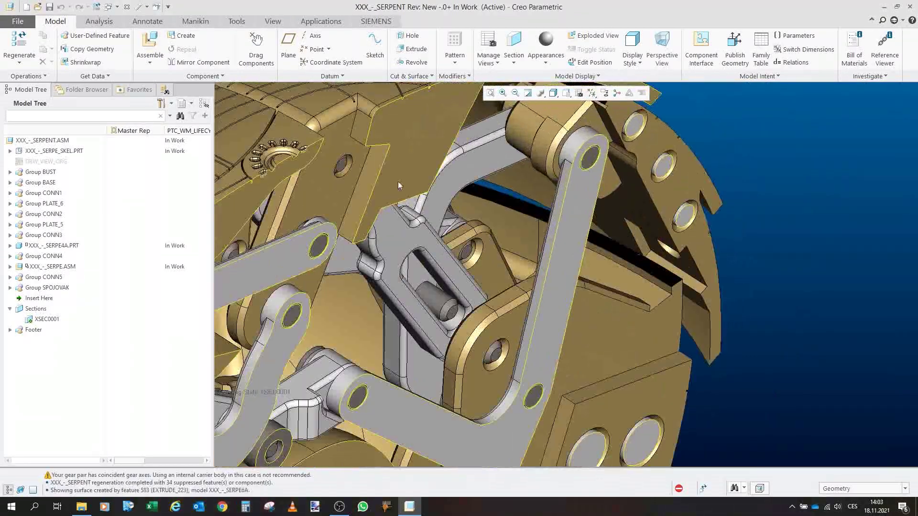
pyautogui.moveTo(495, 205); pyautogui.dragTo(499, 179, button='middle')
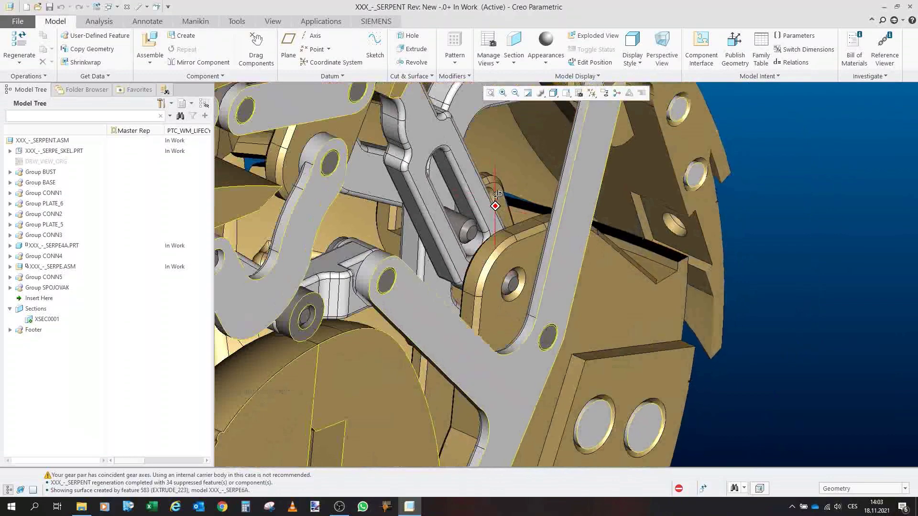
pyautogui.scroll(-3, 497, 292)
pyautogui.moveTo(416, 311)
pyautogui.mouseDown(button='middle')
pyautogui.moveTo(438, 285)
pyautogui.moveTo(423, 278)
pyautogui.mouseUp(button='middle')
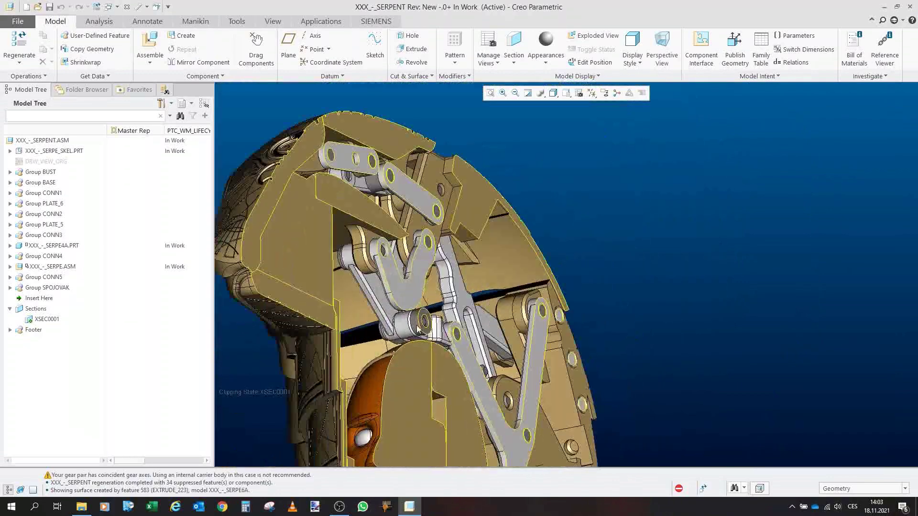
pyautogui.scroll(3, 414, 320)
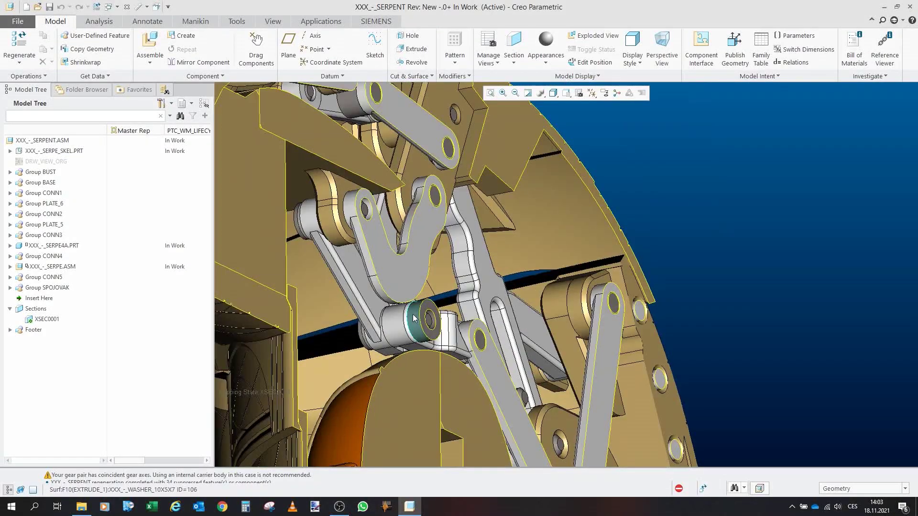
pyautogui.moveTo(413, 314)
pyautogui.mouseDown(button='middle')
pyautogui.moveTo(424, 281)
pyautogui.moveTo(414, 268)
pyautogui.moveTo(411, 287)
pyautogui.moveTo(420, 286)
pyautogui.moveTo(352, 289)
pyautogui.moveTo(397, 288)
pyautogui.moveTo(352, 206)
pyautogui.mouseUp(button='middle')
pyautogui.scroll(-2, 414, 251)
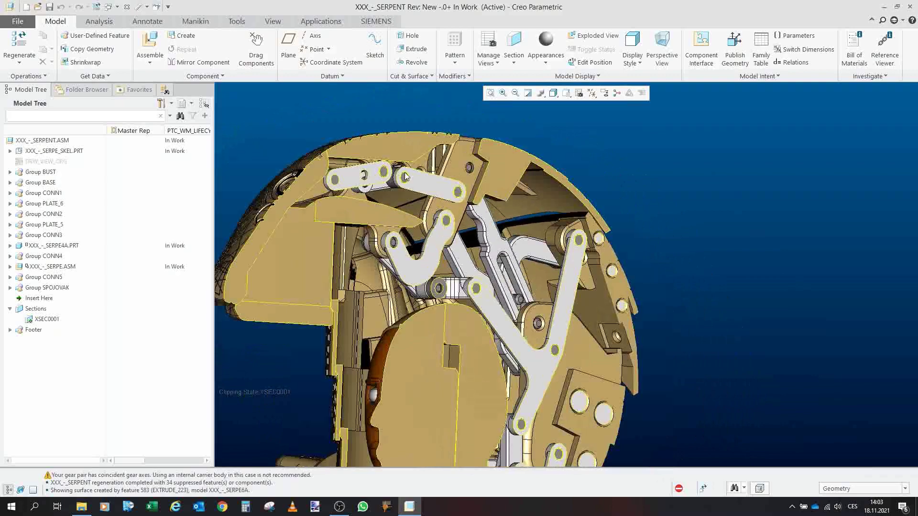
# Orbit to frontal, overhead and edge-on views of the sectioned linkage levers
pyautogui.moveTo(407, 176); pyautogui.dragTo(438, 340, button='middle')
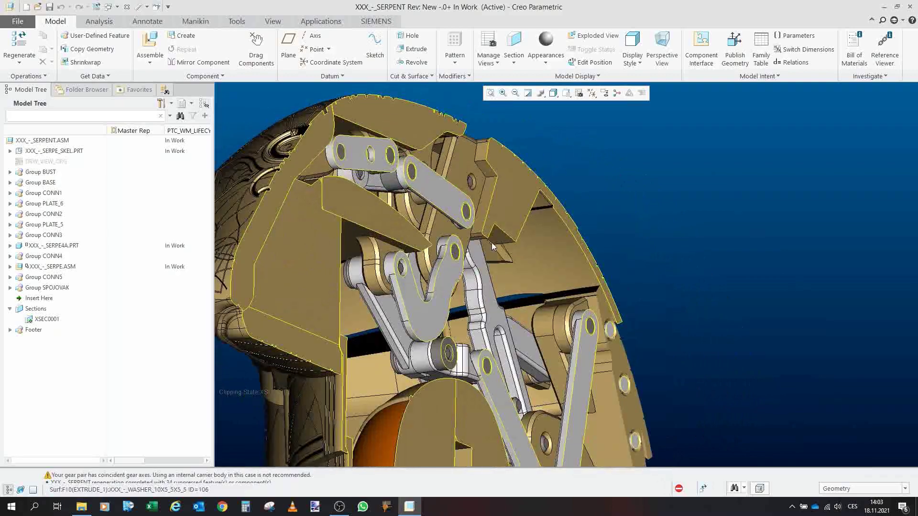
pyautogui.scroll(2, 493, 240)
pyautogui.moveTo(493, 240); pyautogui.dragTo(562, 369, button='middle')
pyautogui.scroll(1, 552, 315)
pyautogui.scroll(1, 502, 354)
pyautogui.scroll(-5, 496, 349)
pyautogui.moveTo(454, 292); pyautogui.dragTo(398, 342, button='middle')
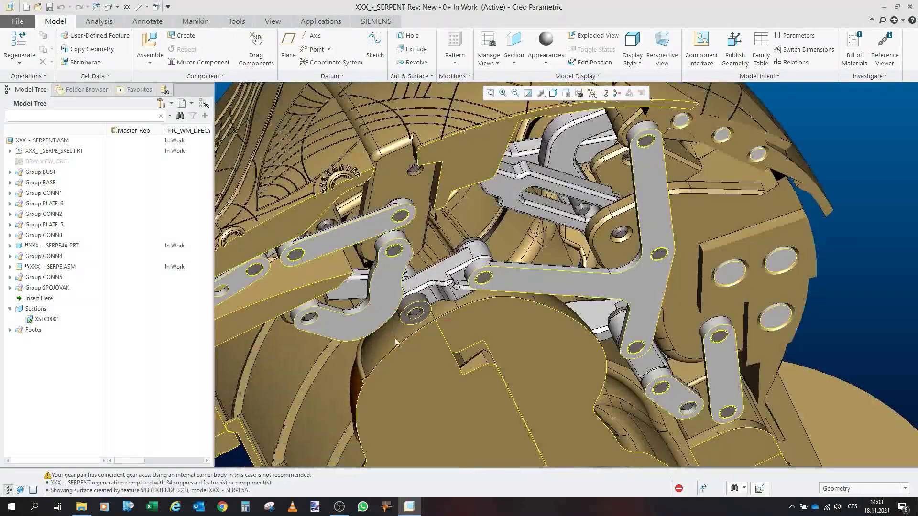
pyautogui.scroll(-3, 406, 315)
pyautogui.scroll(2, 447, 200)
pyautogui.moveTo(438, 207)
pyautogui.mouseDown(button='middle')
pyautogui.moveTo(436, 248)
pyautogui.moveTo(479, 176)
pyautogui.mouseUp(button='middle')
pyautogui.scroll(3, 418, 270)
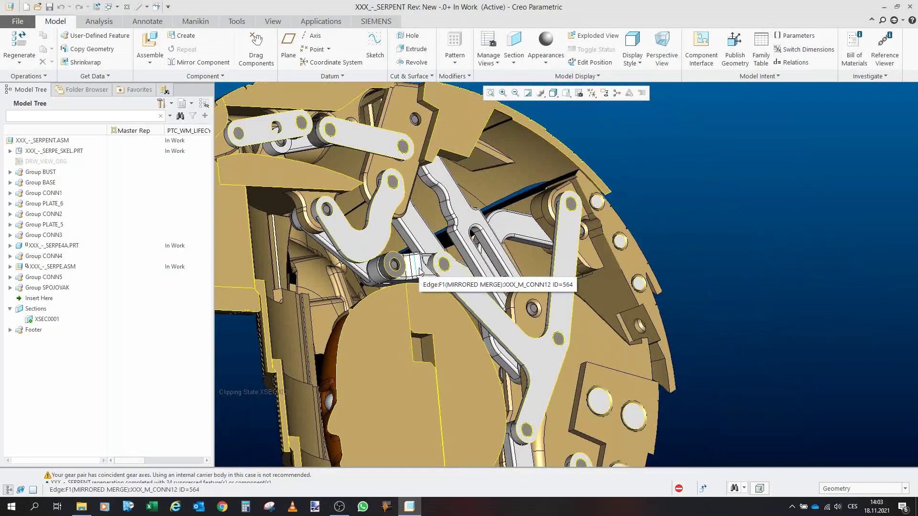
pyautogui.scroll(3, 410, 277)
pyautogui.moveTo(410, 276); pyautogui.dragTo(407, 283, button='middle')
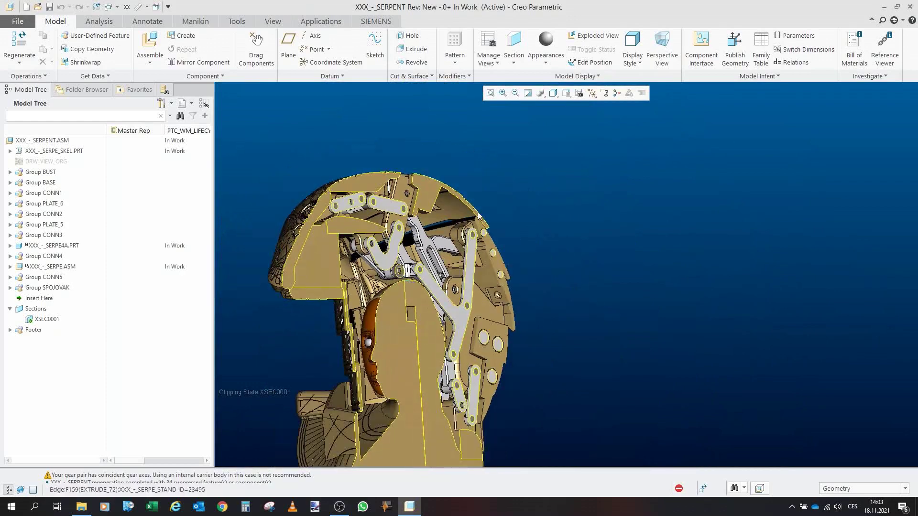
pyautogui.moveTo(451, 225); pyautogui.dragTo(384, 269, button='middle')
pyautogui.scroll(-2, 397, 237)
pyautogui.scroll(3, 406, 184)
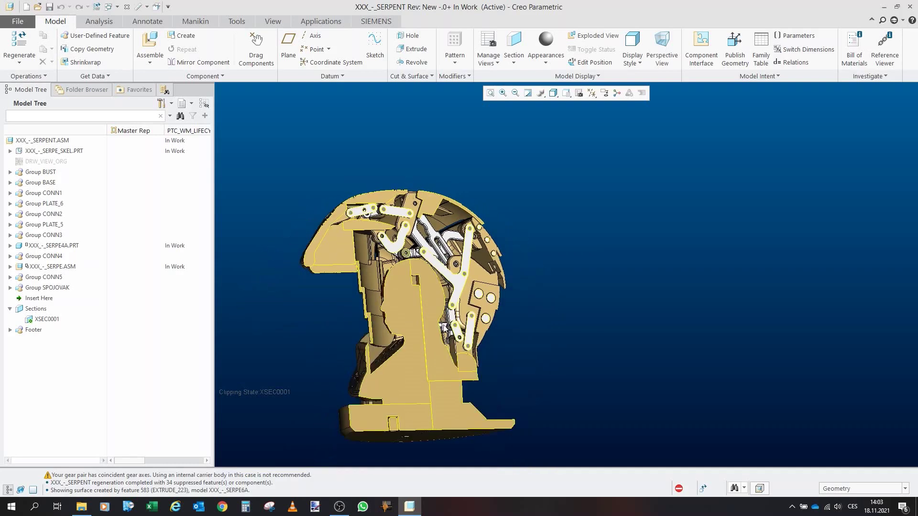
# Using Drag Components, move the helmet linkage through two intermediate positions
pyautogui.click(258, 59)
pyautogui.scroll(-2, 459, 282)
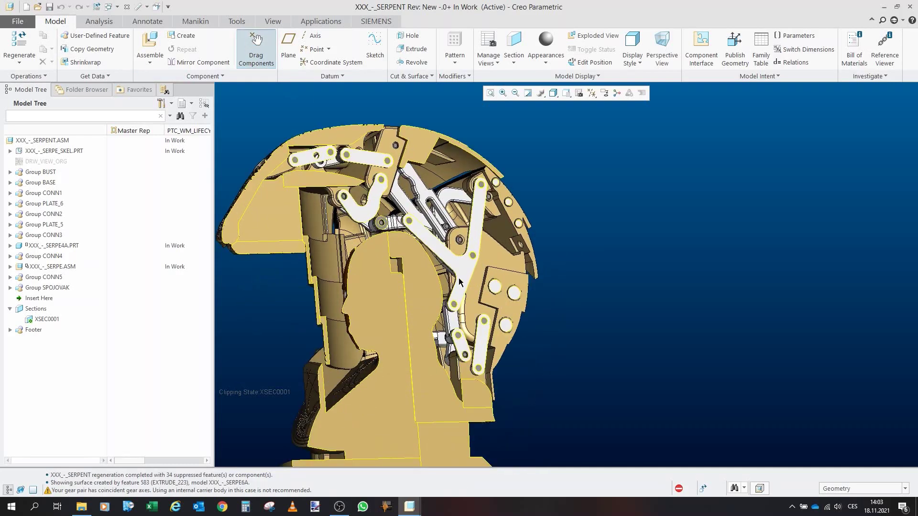
pyautogui.click(506, 352)
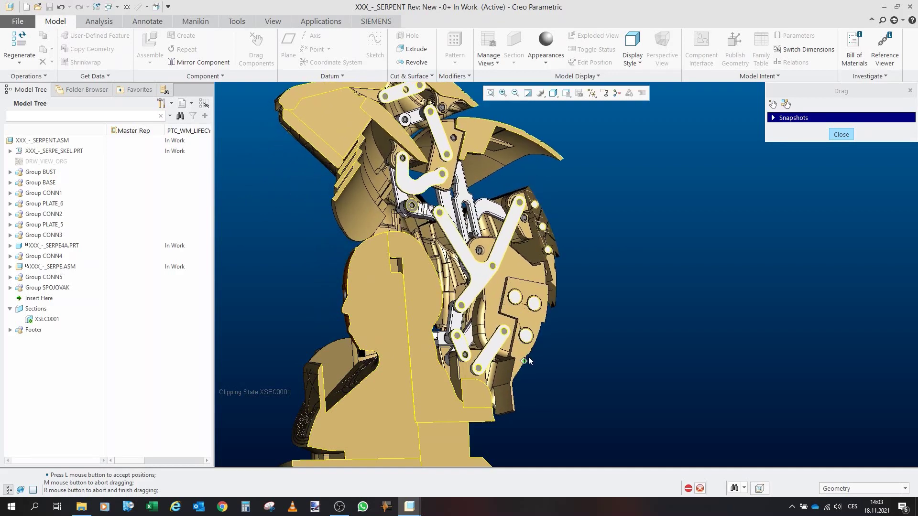
pyautogui.click(511, 329)
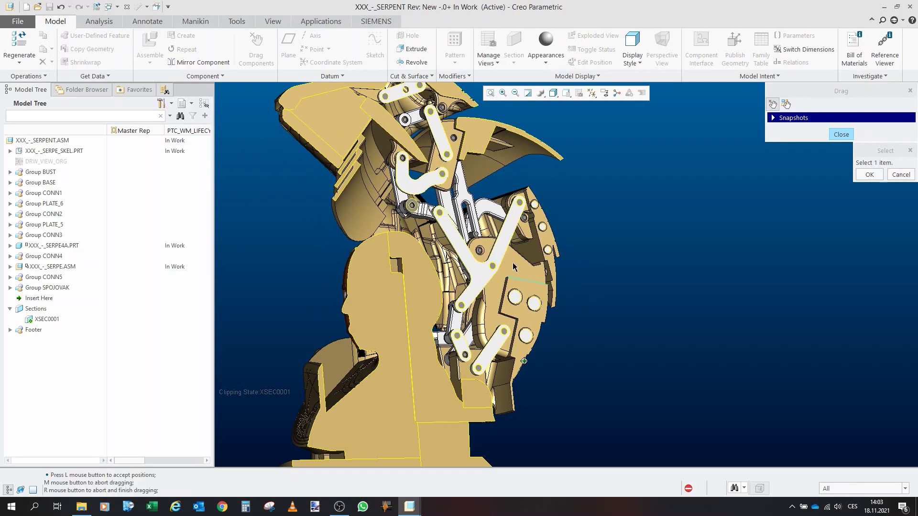
pyautogui.scroll(-3, 496, 258)
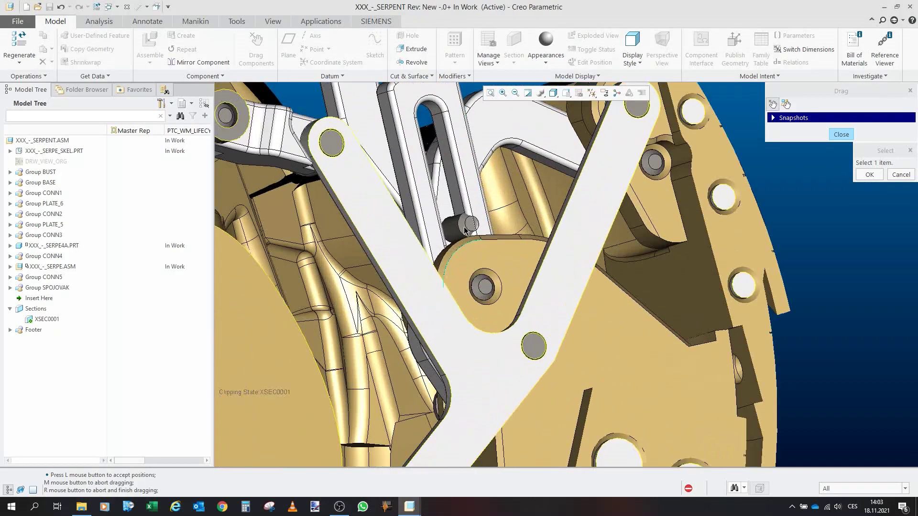
pyautogui.scroll(-5, 466, 236)
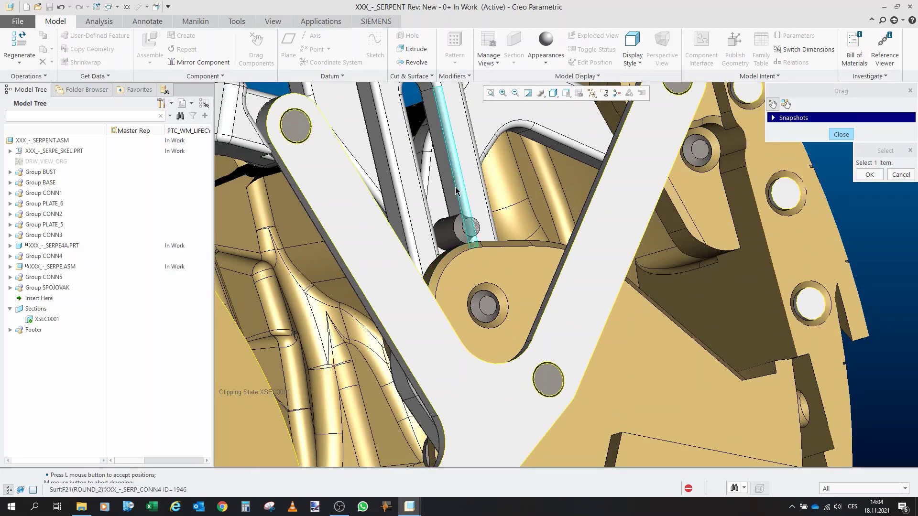
pyautogui.scroll(-5, 454, 192)
pyautogui.click(505, 393)
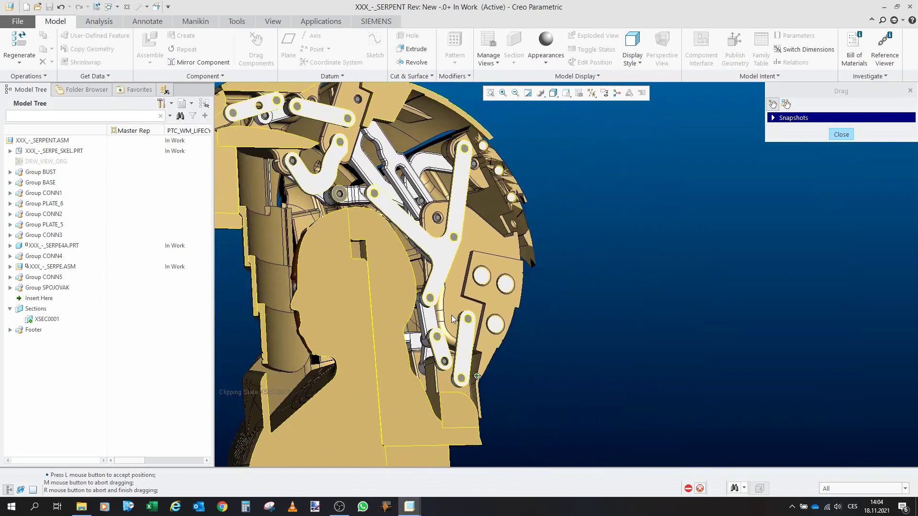
pyautogui.click(433, 225)
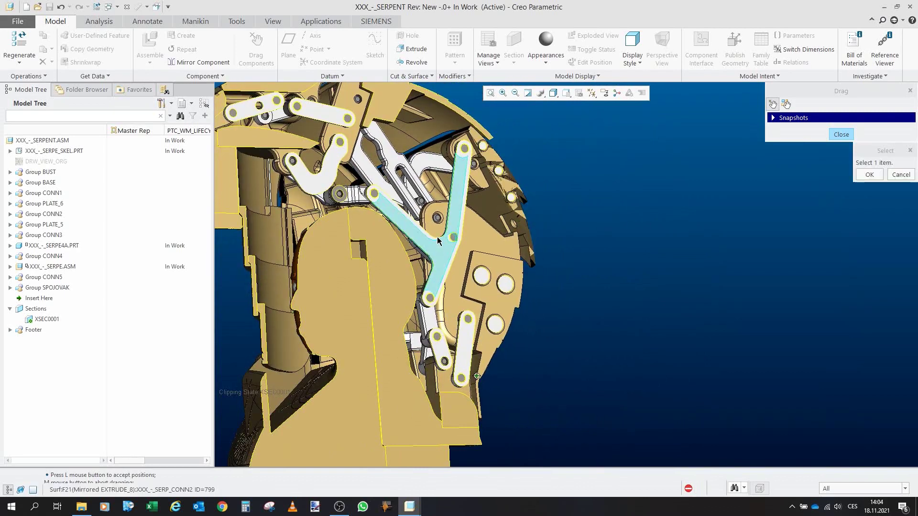
# Swing the helmet linkage up and open, and accept the open pose
pyautogui.scroll(5, 421, 196)
pyautogui.scroll(2, 423, 211)
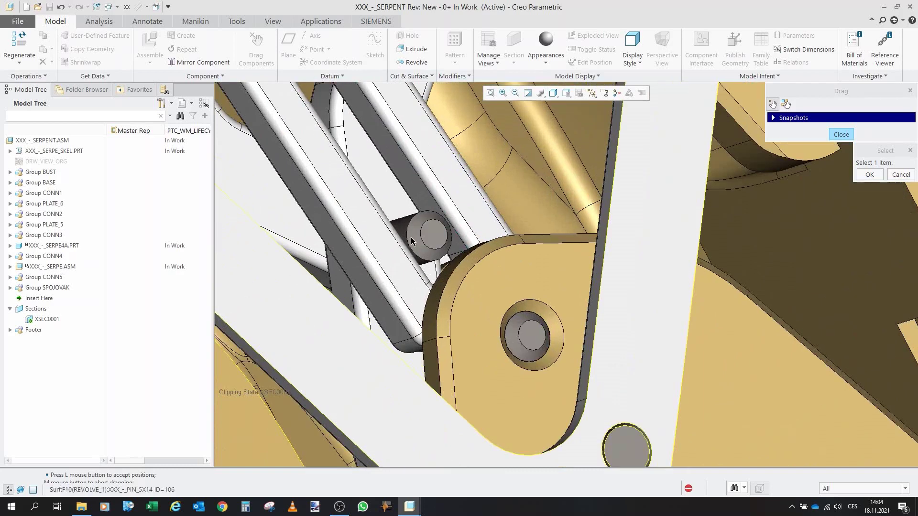
pyautogui.scroll(-3, 437, 234)
pyautogui.scroll(-1, 439, 237)
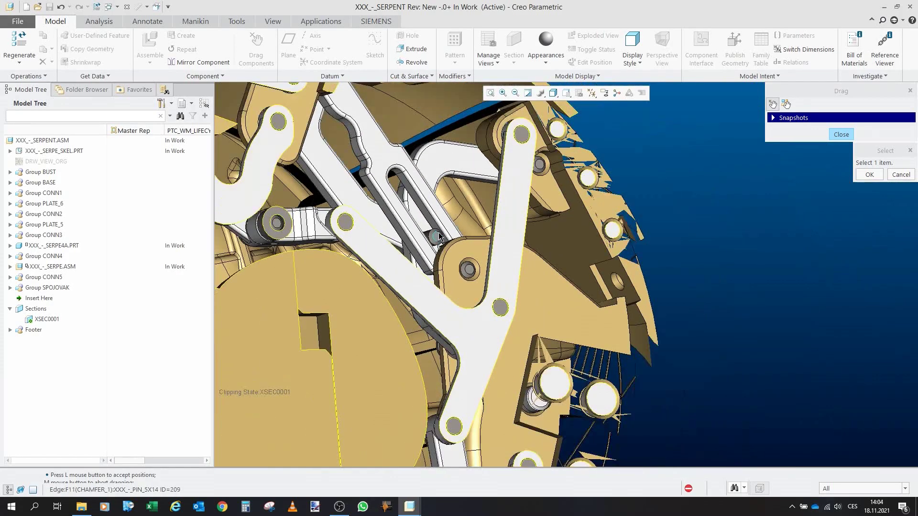
pyautogui.scroll(-1, 446, 233)
pyautogui.scroll(-4, 473, 203)
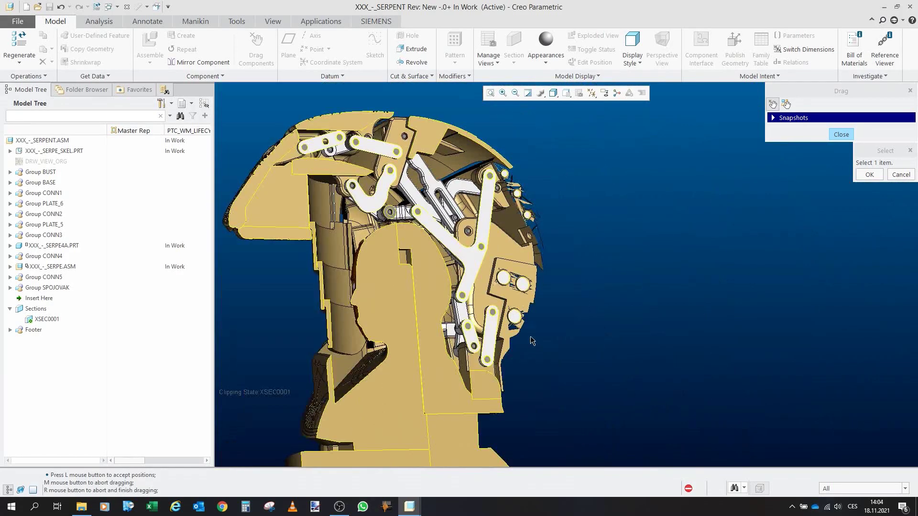
pyautogui.scroll(3, 507, 350)
pyautogui.click(511, 346)
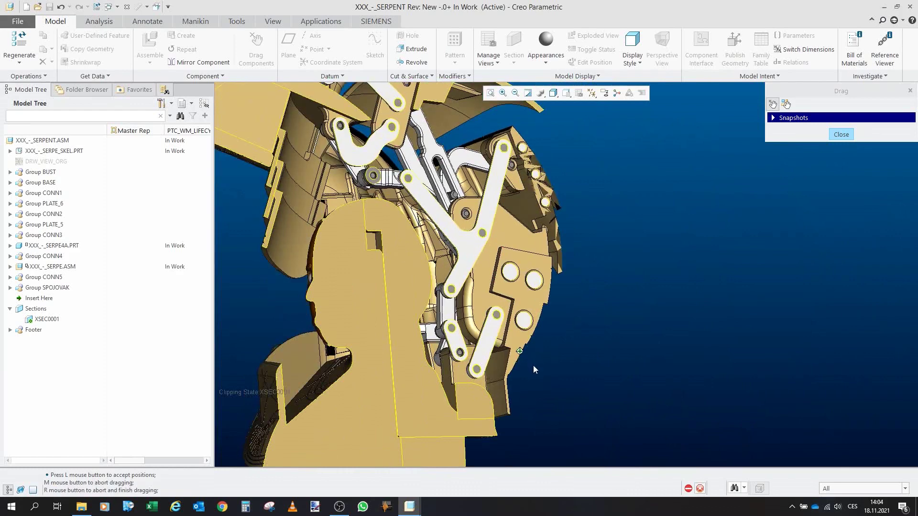
pyautogui.moveTo(538, 405)
pyautogui.mouseDown()
pyautogui.moveTo(529, 421)
pyautogui.moveTo(457, 426)
pyautogui.mouseUp()
pyautogui.click(457, 426)
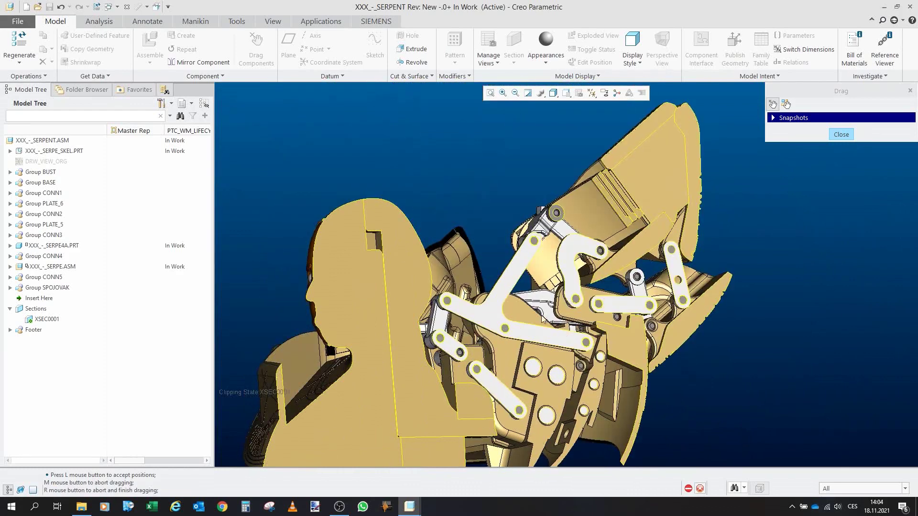
# Orbit to inspect the opened linkage and pick a linkage edge to drag again
pyautogui.scroll(5, 538, 316)
pyautogui.moveTo(530, 311)
pyautogui.mouseDown(button='middle')
pyautogui.moveTo(513, 331)
pyautogui.moveTo(520, 281)
pyautogui.mouseUp(button='middle')
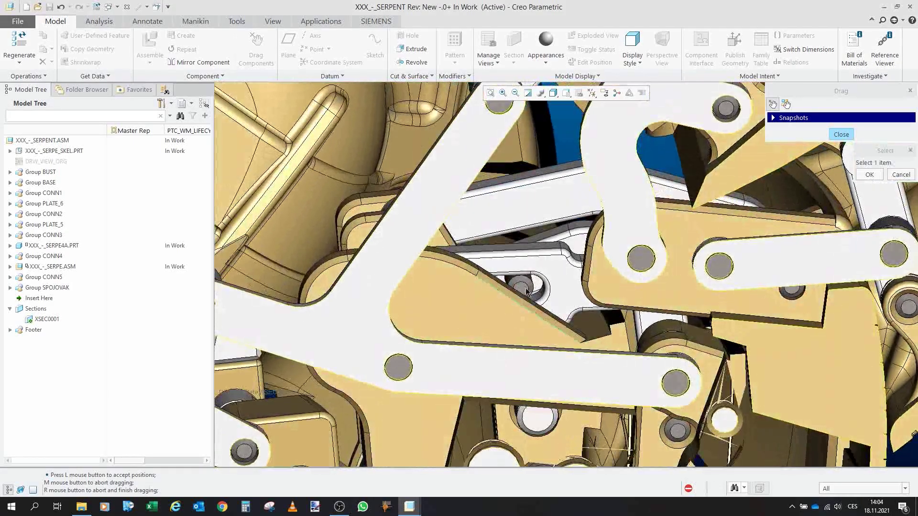
pyautogui.scroll(-8, 530, 284)
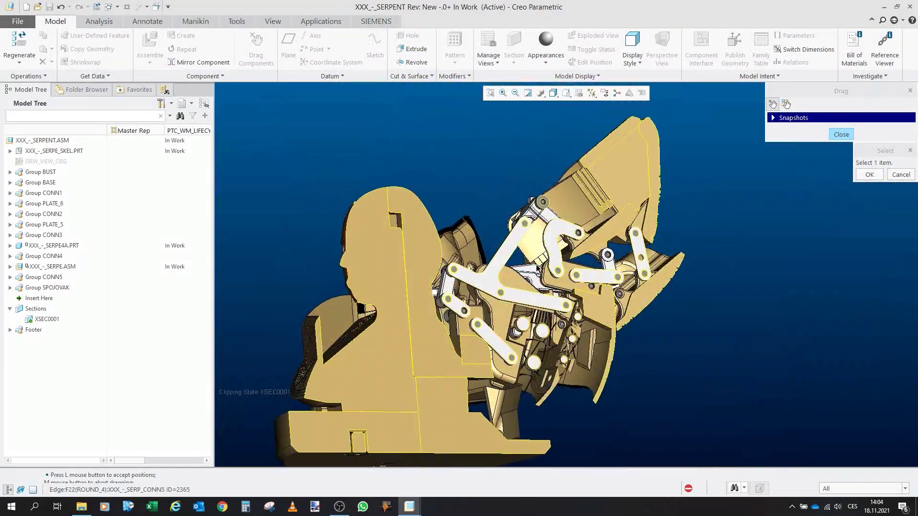
pyautogui.click(499, 408)
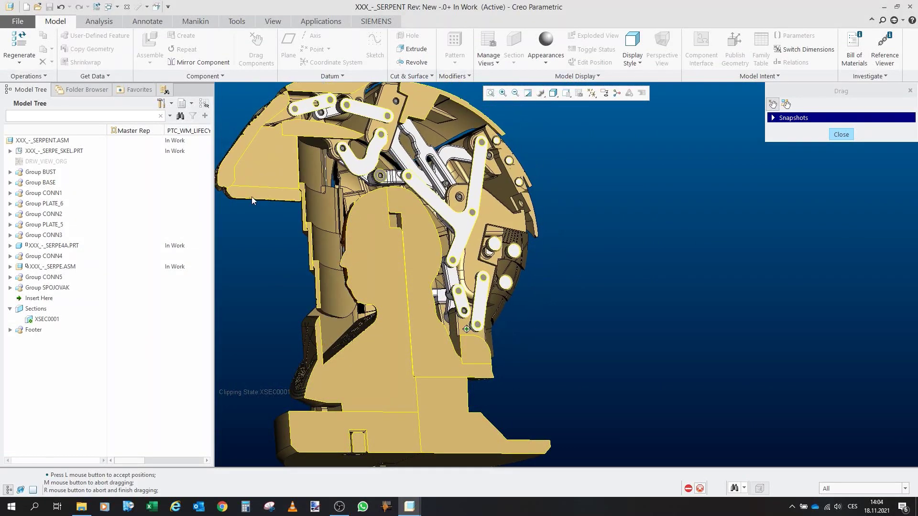
# Set the helmet in its closed position, then drag the shell to a new pose
pyautogui.click(246, 186)
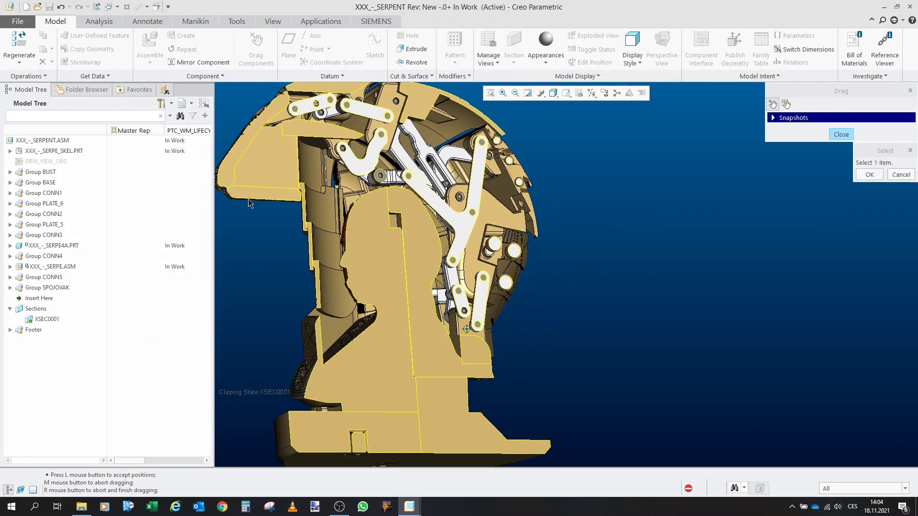
pyautogui.click(248, 206)
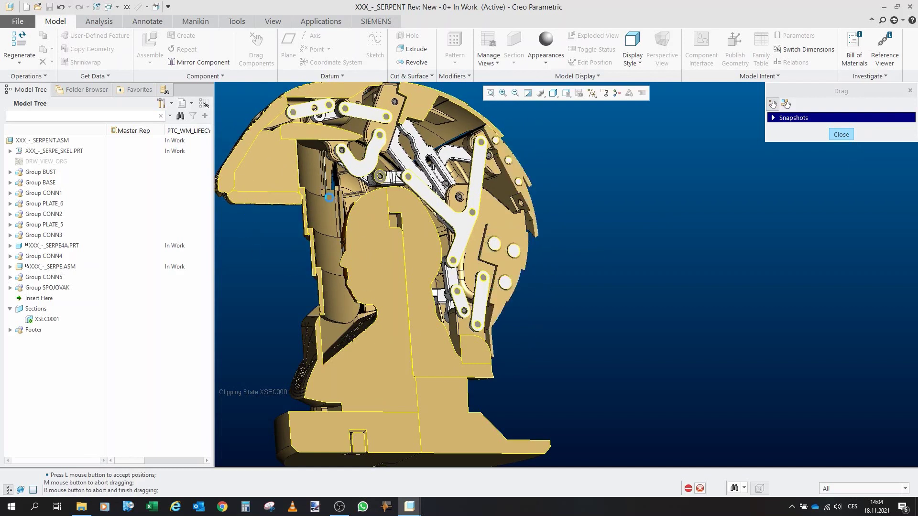
pyautogui.click(342, 324)
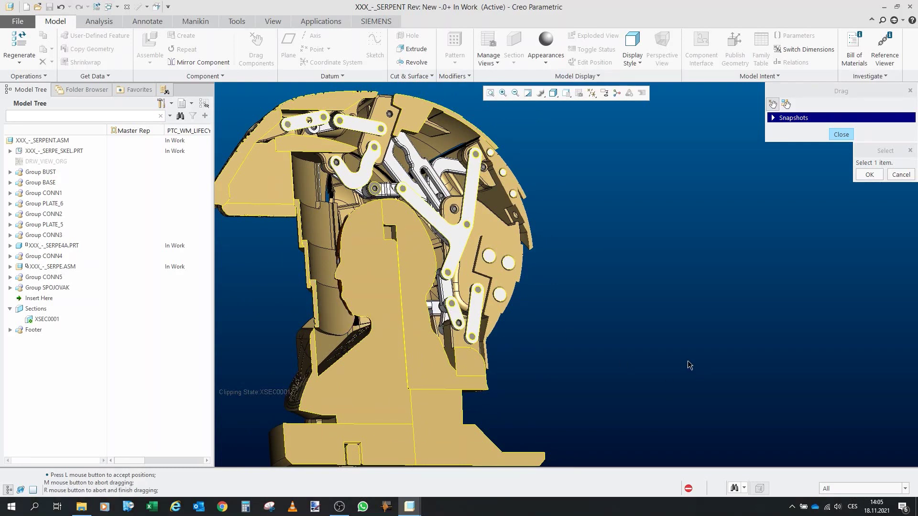
# Swing the helmet open by its top, then drag it back down
pyautogui.click(500, 319)
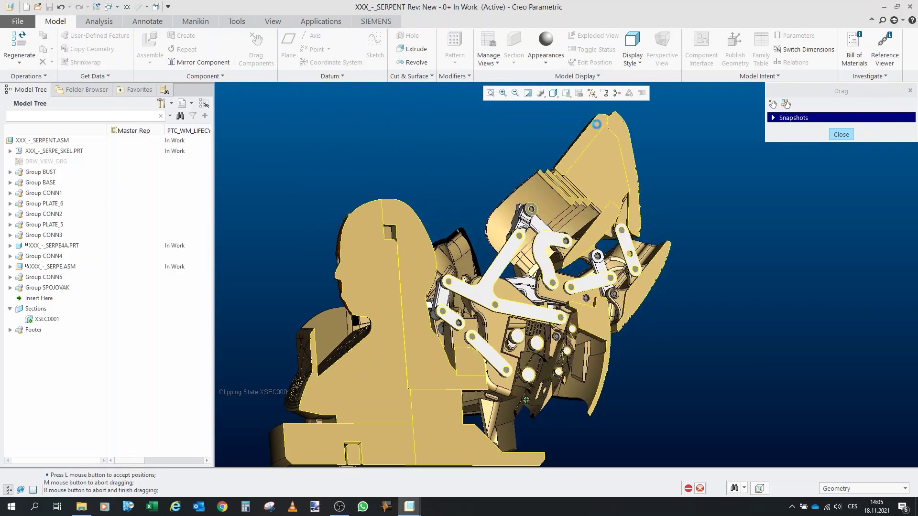
pyautogui.click(612, 154)
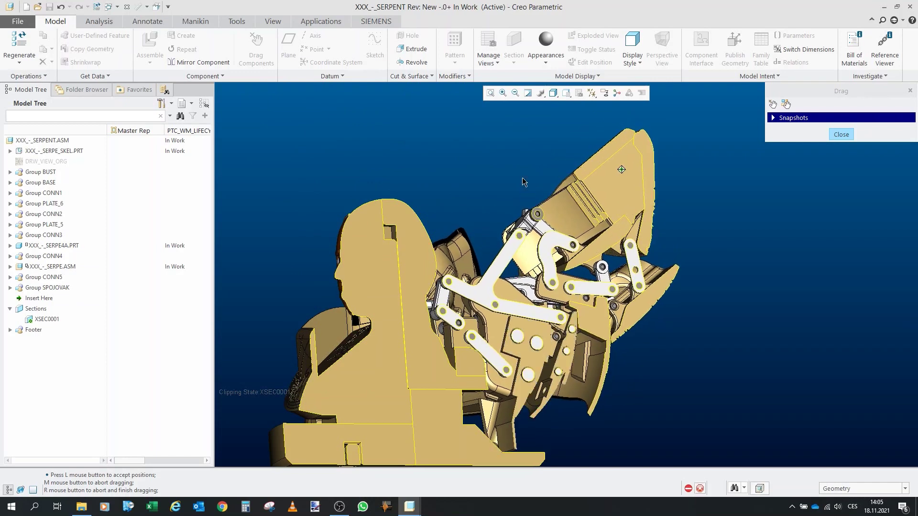
pyautogui.click(460, 86)
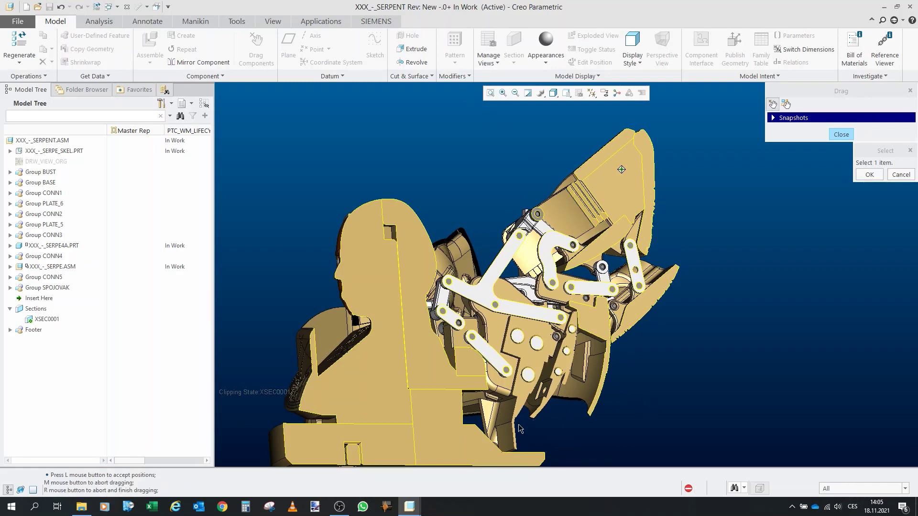
pyautogui.click(512, 438)
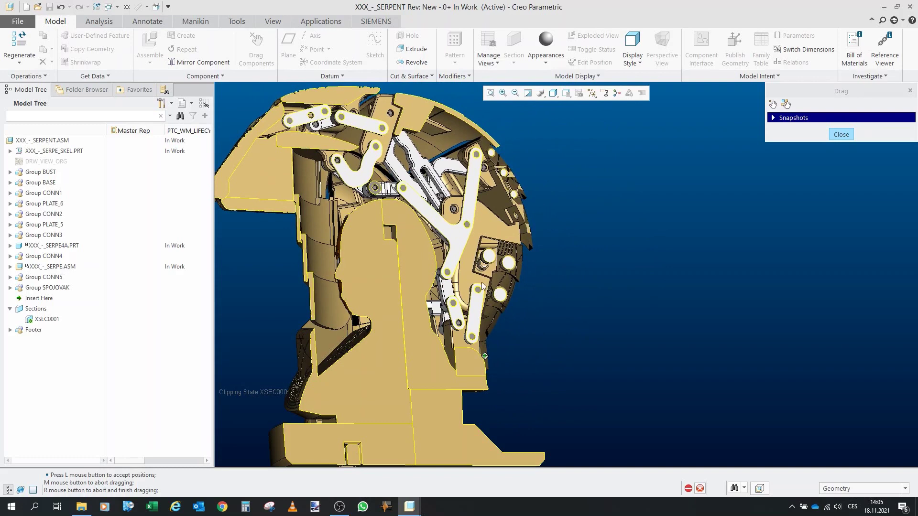
pyautogui.click(237, 210)
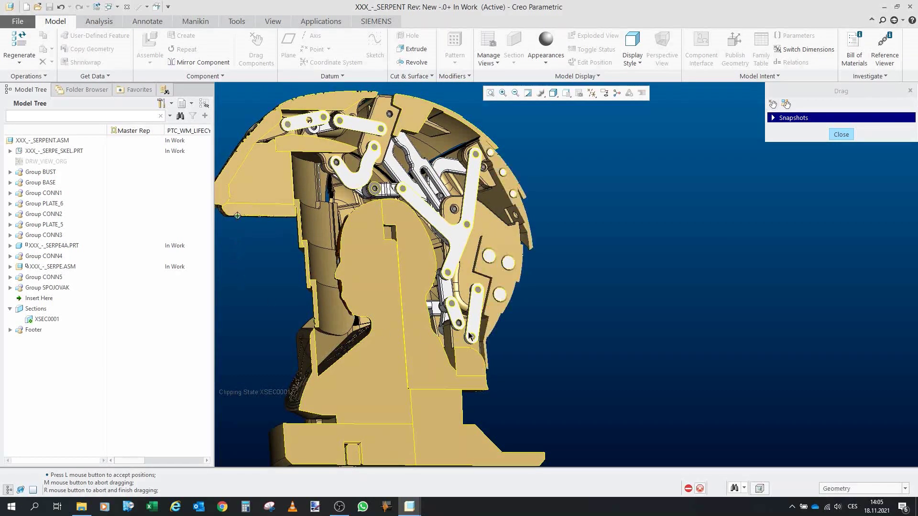
pyautogui.click(295, 224)
# Reposition the mechanism once more, finish dragging, and select section XSEC0001
pyautogui.scroll(-3, 306, 223)
pyautogui.moveTo(318, 220)
pyautogui.mouseDown(button='middle')
pyautogui.moveTo(297, 242)
pyautogui.moveTo(325, 244)
pyautogui.moveTo(285, 243)
pyautogui.mouseUp(button='middle')
pyautogui.click(285, 249)
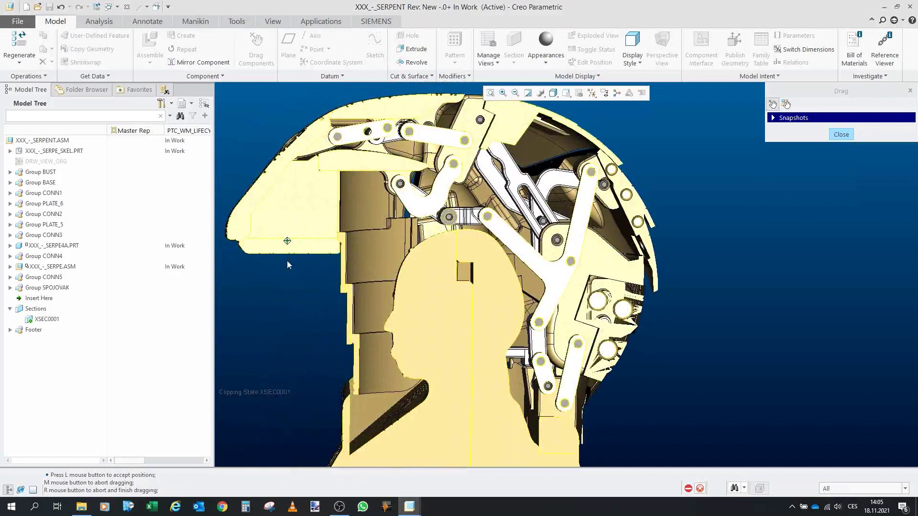
pyautogui.click(529, 333)
pyautogui.moveTo(535, 330)
pyautogui.mouseDown(button='middle')
pyautogui.moveTo(499, 334)
pyautogui.moveTo(571, 335)
pyautogui.moveTo(588, 353)
pyautogui.moveTo(610, 341)
pyautogui.mouseUp(button='middle')
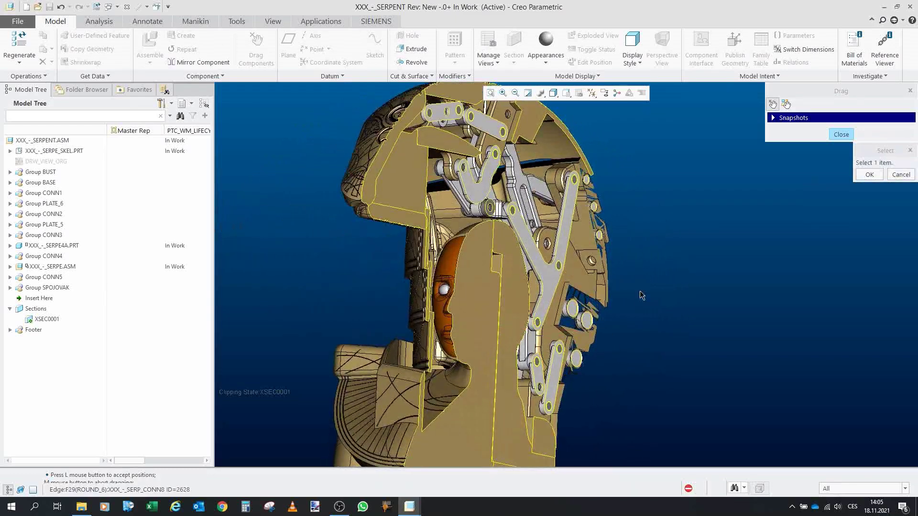
pyautogui.click(842, 134)
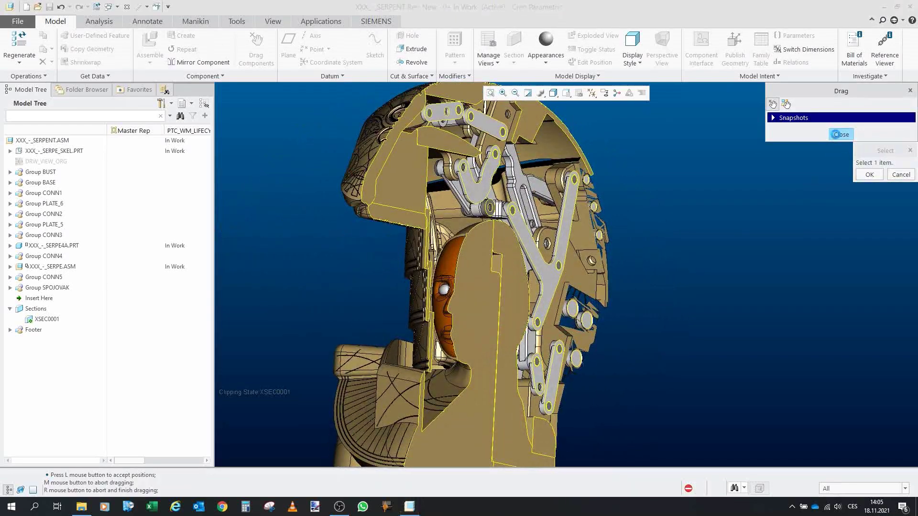
pyautogui.click(49, 319)
# Toggle XSEC0001 clipping, orbit the bust to a front three-quarter view, and reselect the section
pyautogui.click(65, 267)
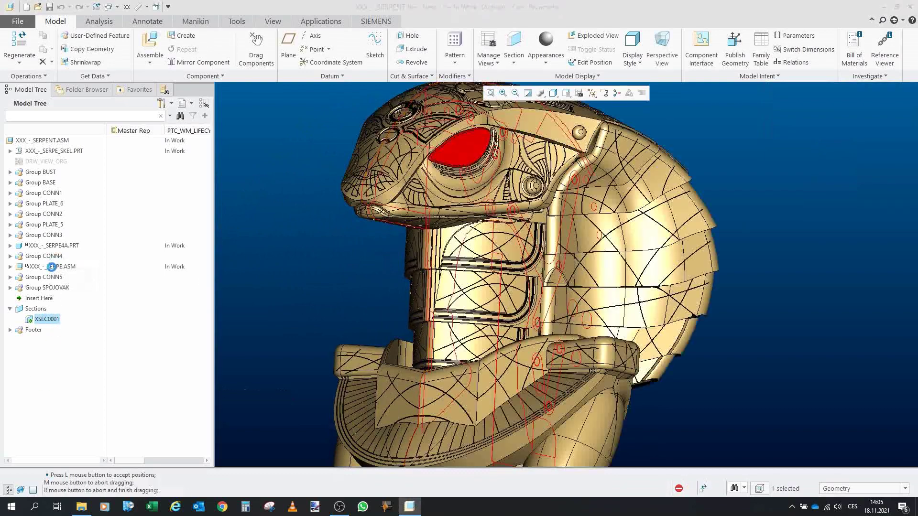
pyautogui.moveTo(280, 277); pyautogui.dragTo(470, 271, button='middle')
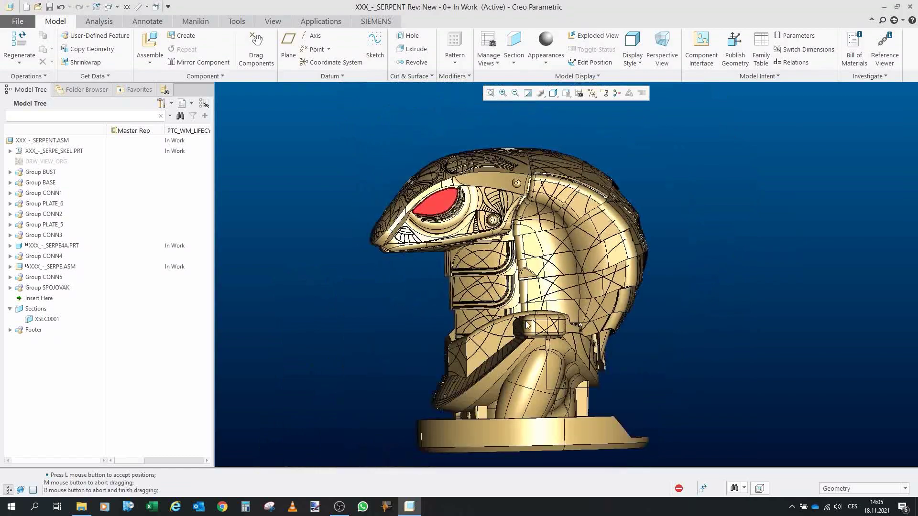
pyautogui.moveTo(561, 320); pyautogui.dragTo(564, 300, button='middle')
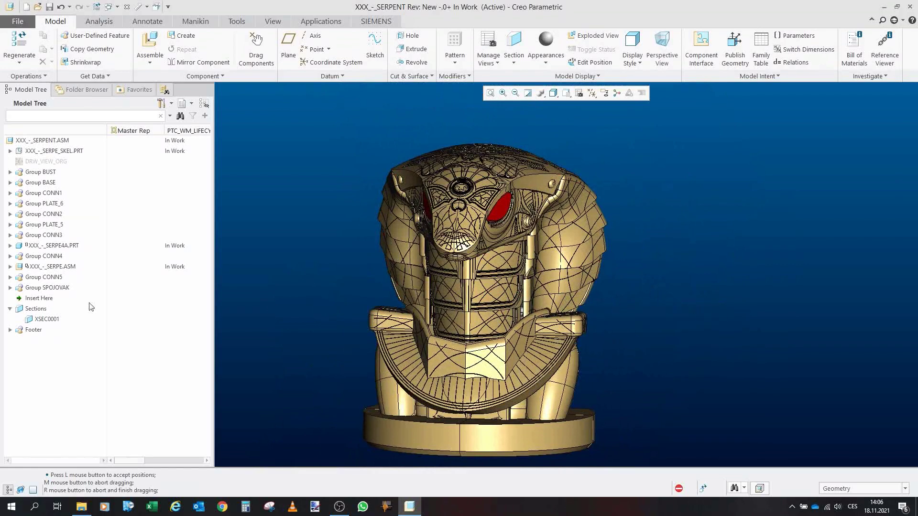
pyautogui.click(55, 318)
# Reactivate XSEC0001 and orbit and zoom to inspect the cut face and link plates
pyautogui.click(60, 260)
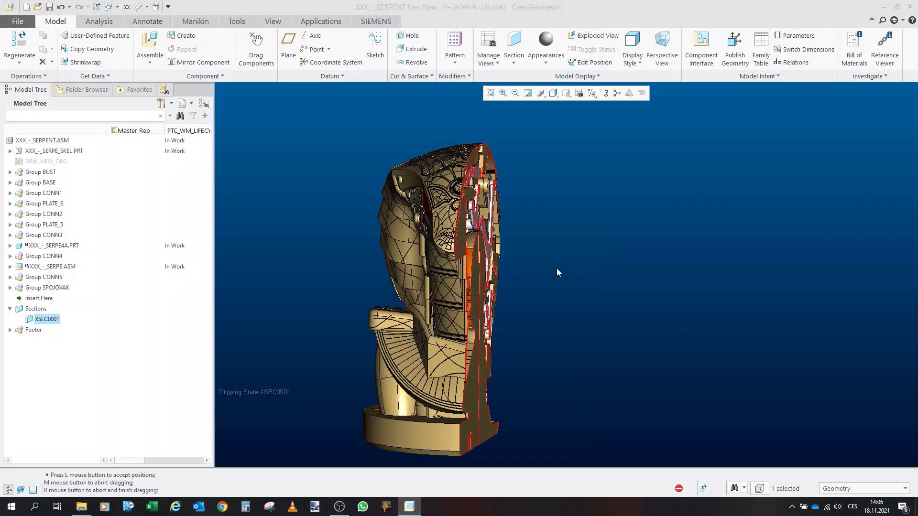
pyautogui.click(556, 269)
pyautogui.scroll(-3, 473, 224)
pyautogui.moveTo(474, 225); pyautogui.dragTo(447, 222, button='middle')
pyautogui.scroll(5, 416, 146)
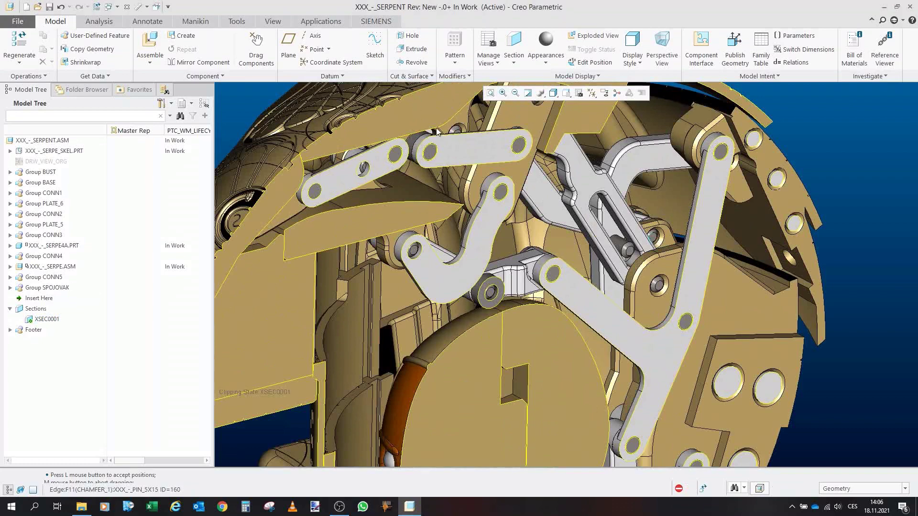
pyautogui.scroll(6, 435, 130)
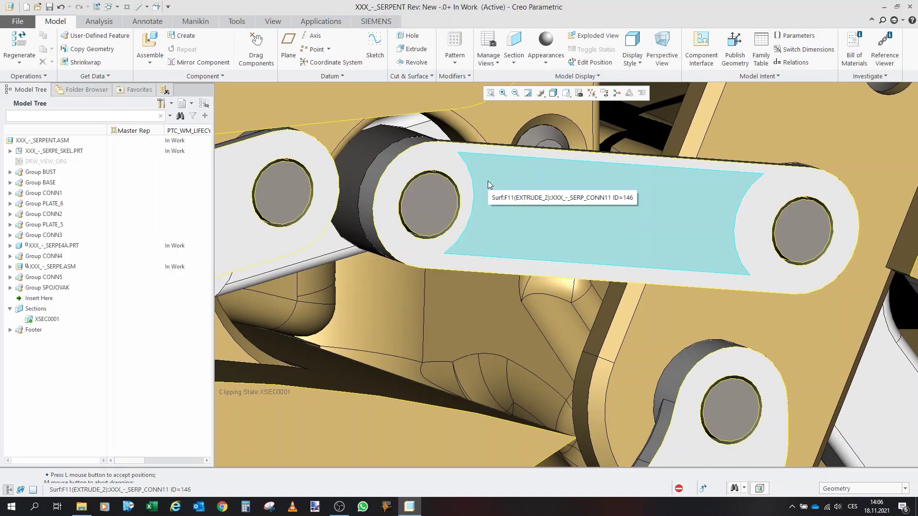
pyautogui.scroll(4, 473, 180)
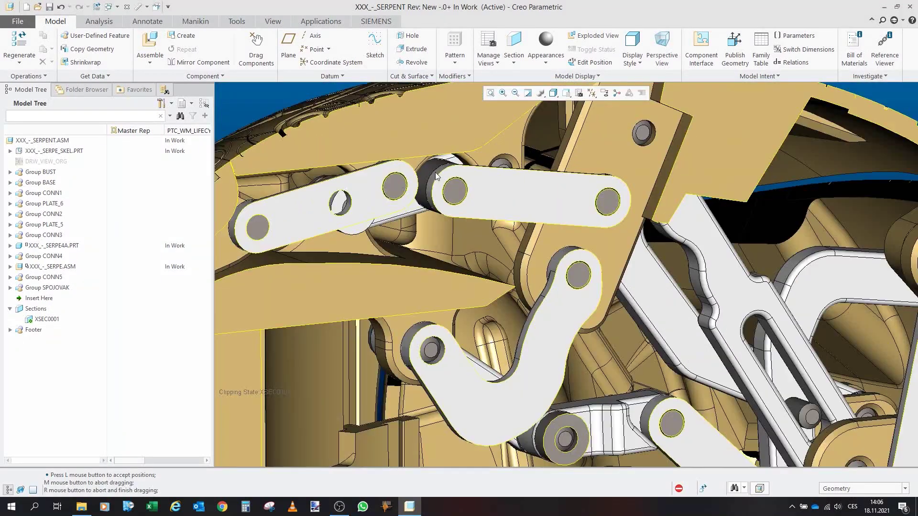
pyautogui.scroll(6, 436, 177)
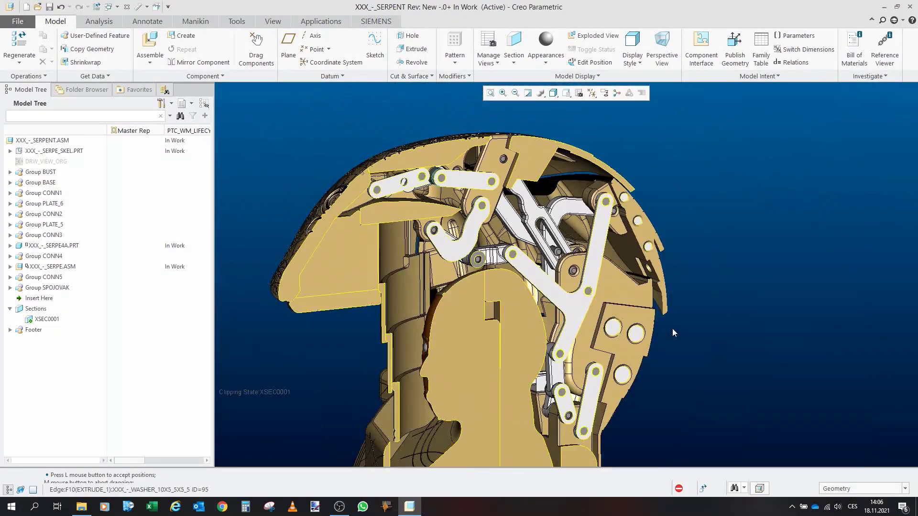
pyautogui.scroll(3, 668, 323)
# Deactivate section XSEC0001 so the bust shows unclipped
pyautogui.click(75, 314)
pyautogui.click(49, 263)
pyautogui.click(636, 375)
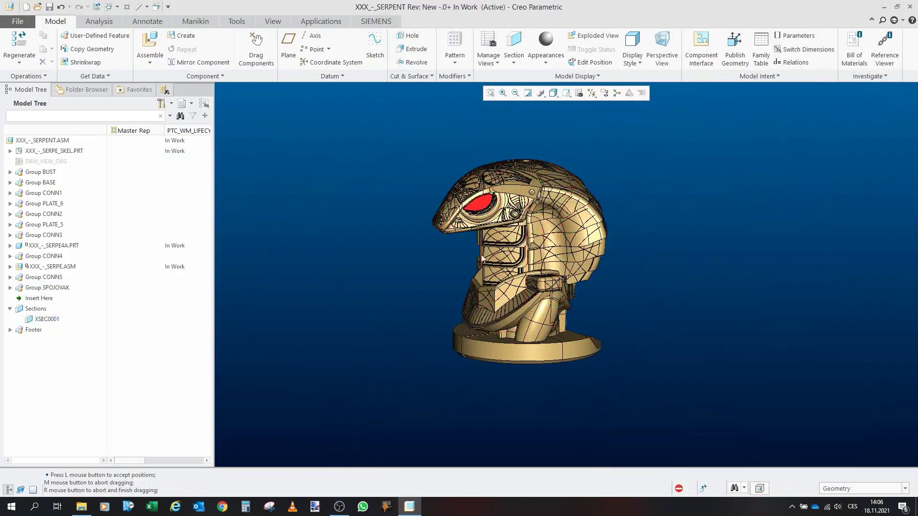
# Start a new sketch oriented with REF_XY as the reference
pyautogui.moveTo(494, 325); pyautogui.dragTo(446, 323, button='middle')
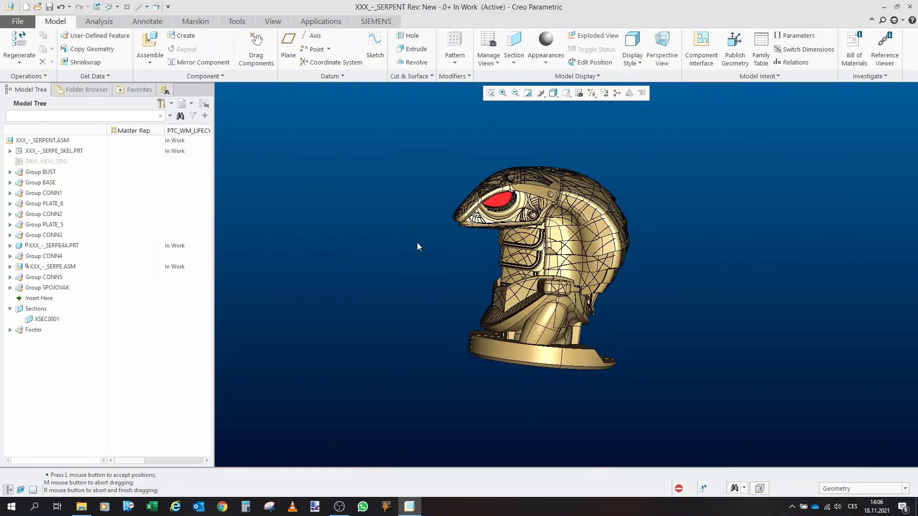
pyautogui.click(10, 151)
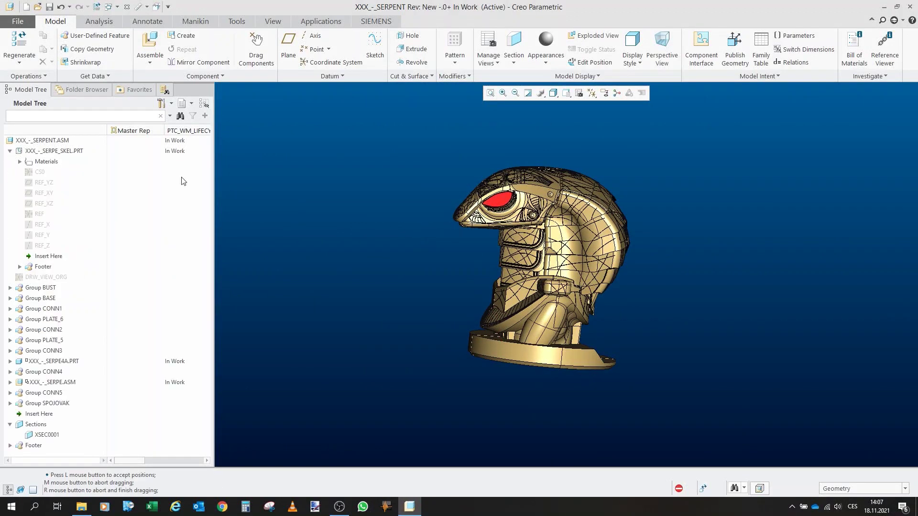
pyautogui.click(375, 47)
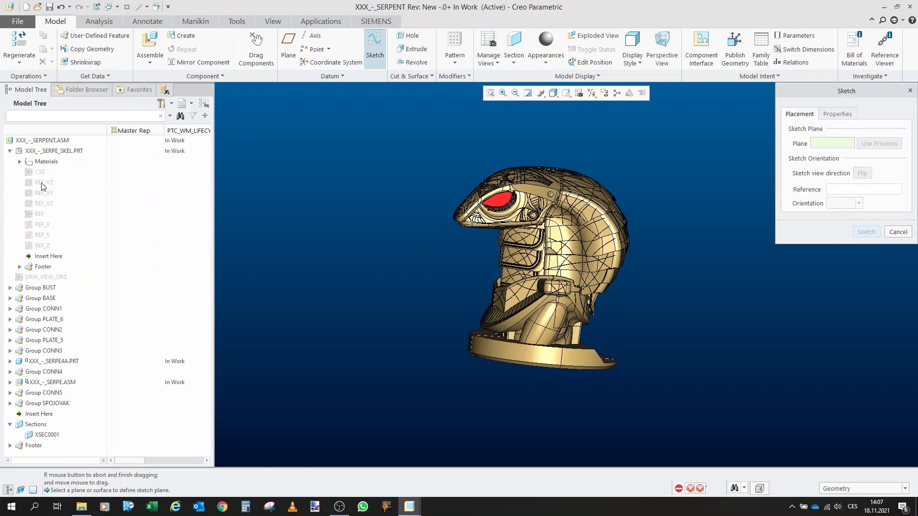
pyautogui.click(44, 193)
pyautogui.click(865, 231)
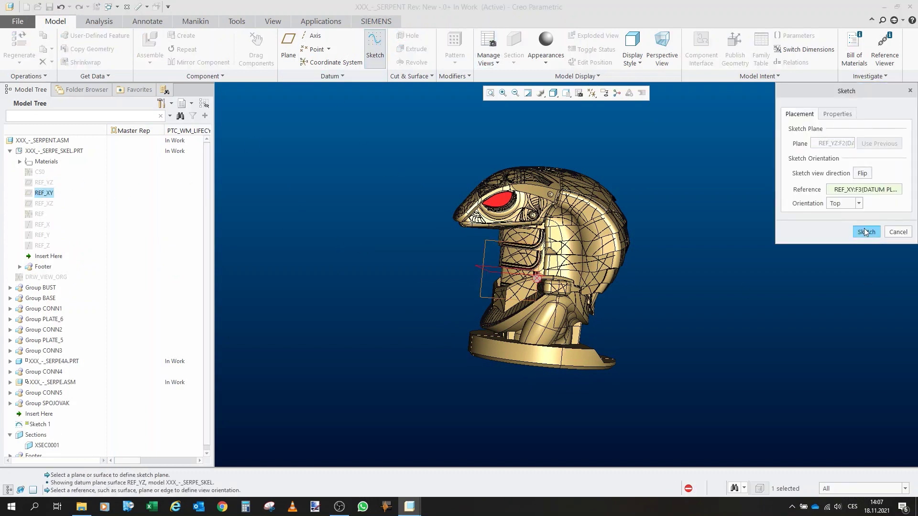
pyautogui.click(863, 231)
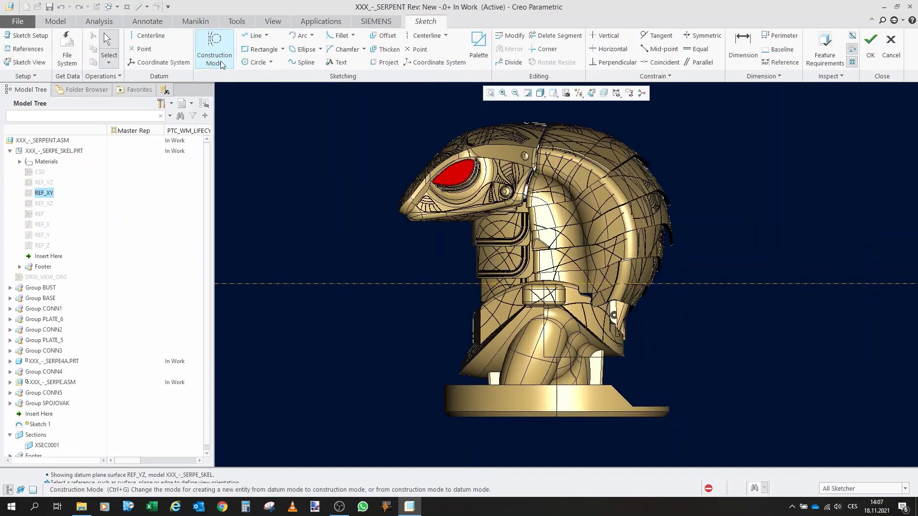
# Draw a base line, dimension the overall height 274.8, then discard the sketch
pyautogui.click(253, 35)
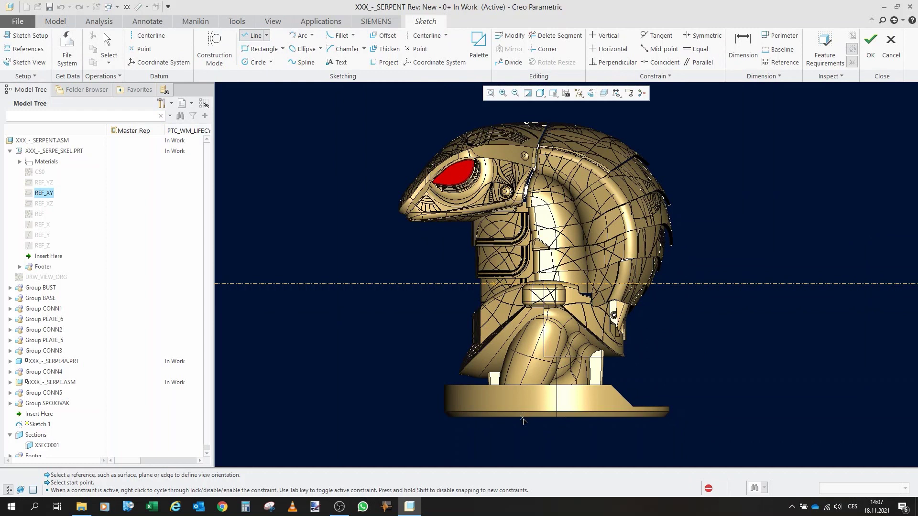
pyautogui.click(523, 418)
pyautogui.click(549, 418)
pyautogui.middleClick(680, 362)
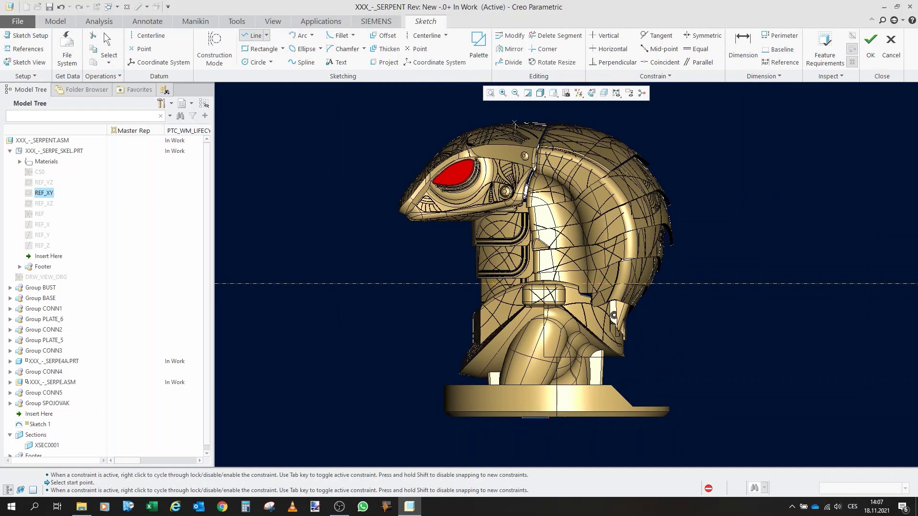
pyautogui.click(742, 47)
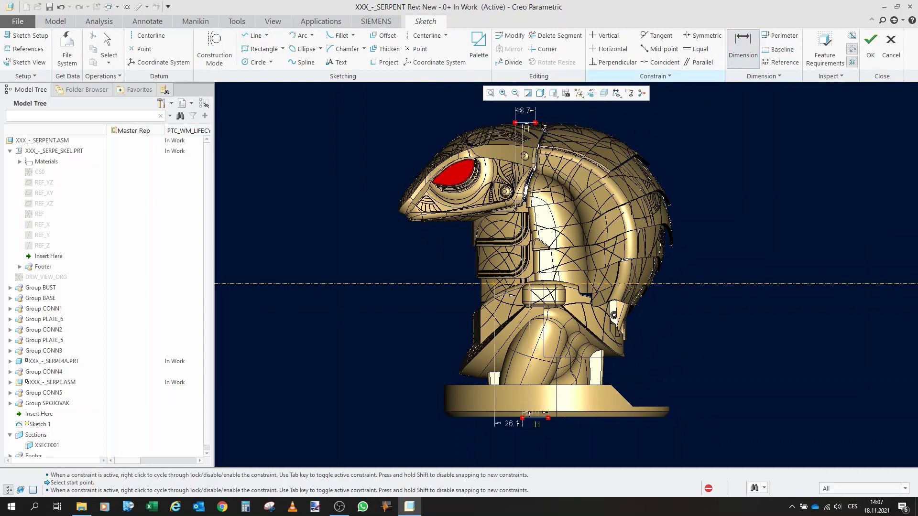
pyautogui.click(535, 420)
pyautogui.middleClick(324, 269)
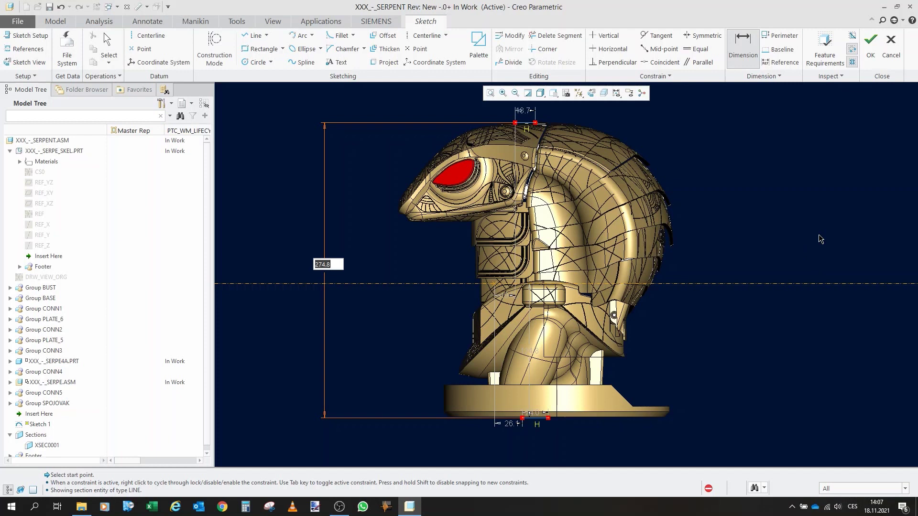
pyautogui.click(890, 47)
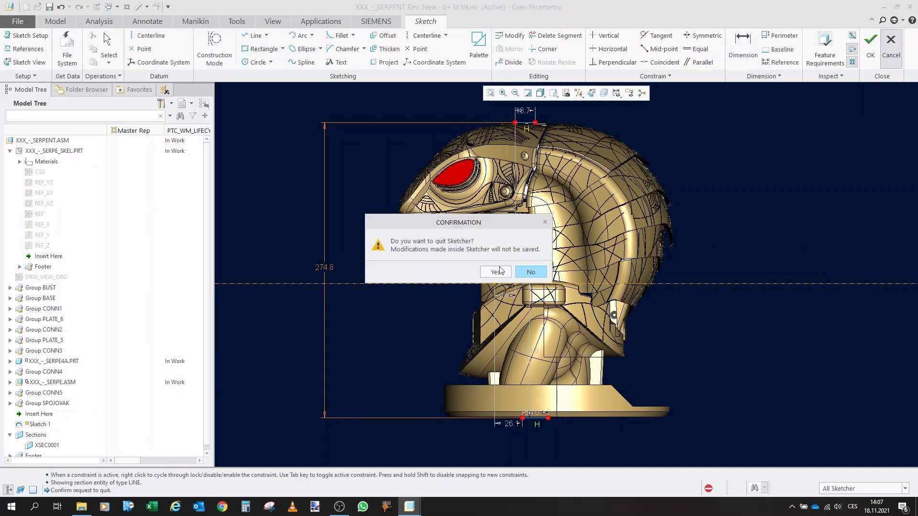
pyautogui.click(507, 270)
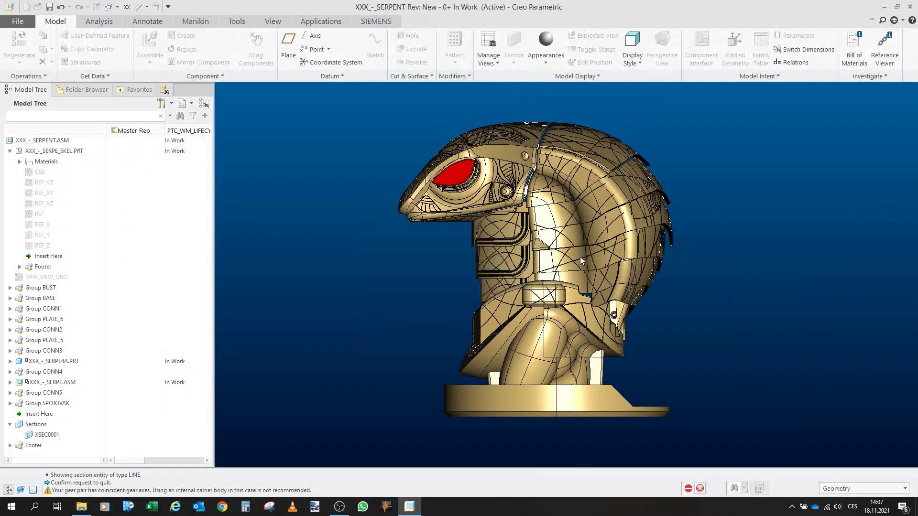
pyautogui.moveTo(594, 266)
pyautogui.mouseDown(button='middle')
pyautogui.moveTo(579, 263)
pyautogui.moveTo(607, 261)
pyautogui.moveTo(579, 279)
pyautogui.moveTo(626, 279)
pyautogui.moveTo(593, 281)
pyautogui.moveTo(504, 247)
pyautogui.moveTo(574, 248)
pyautogui.moveTo(442, 265)
pyautogui.mouseUp(button='middle')
pyautogui.scroll(-2, 574, 248)
pyautogui.scroll(3, 442, 263)
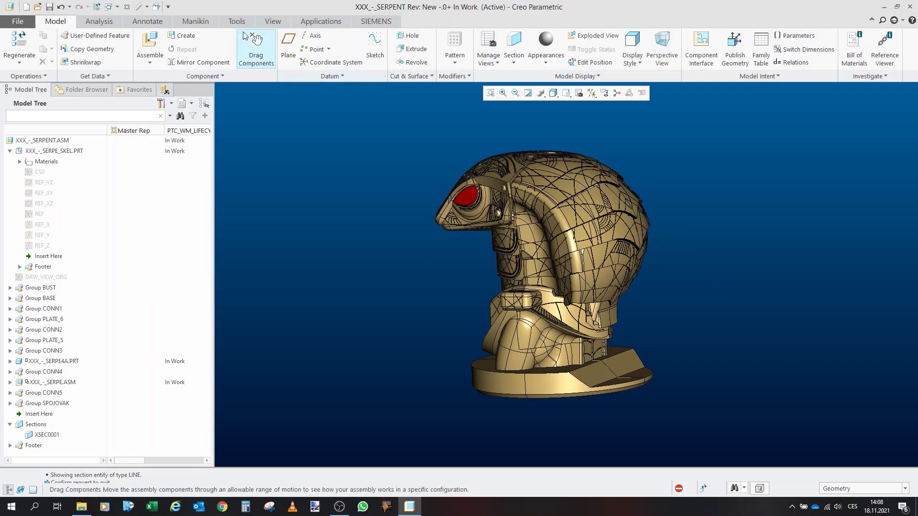
# Drag the serpent helmet to swing it open over the bust
pyautogui.click(255, 50)
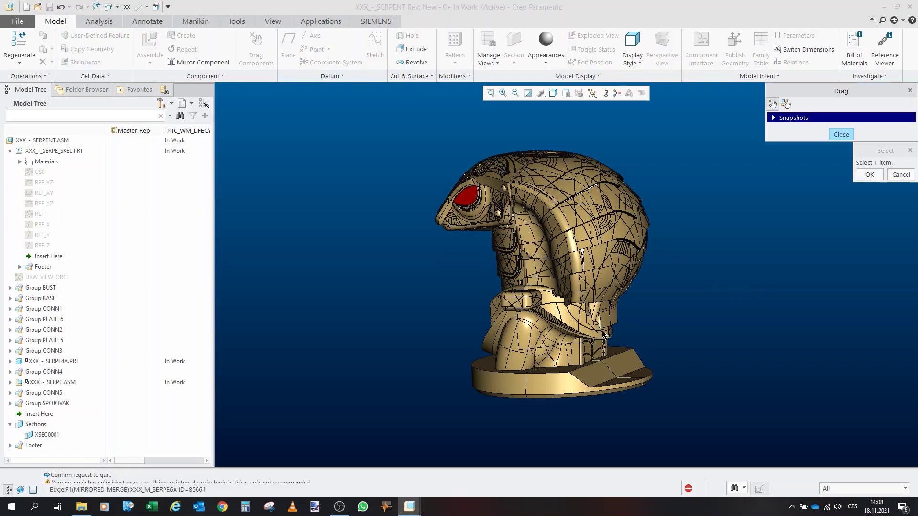
pyautogui.click(604, 320)
pyautogui.click(599, 319)
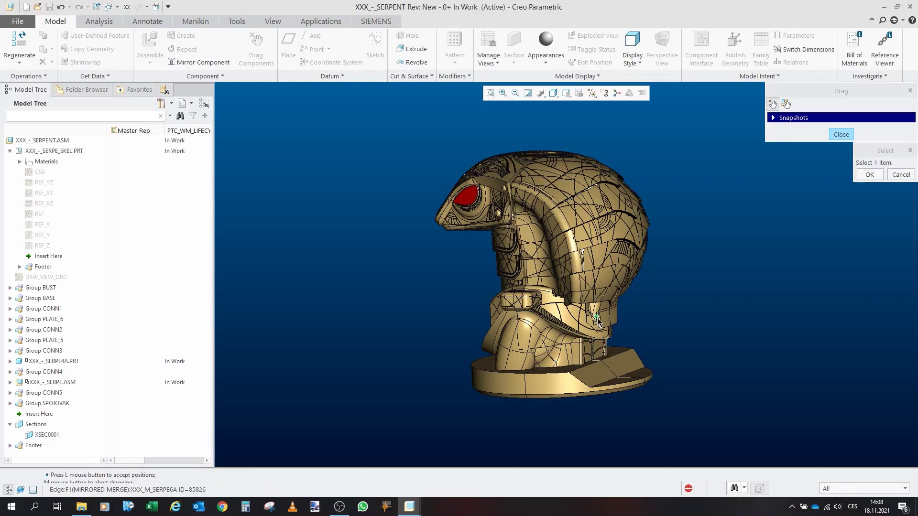
pyautogui.click(598, 319)
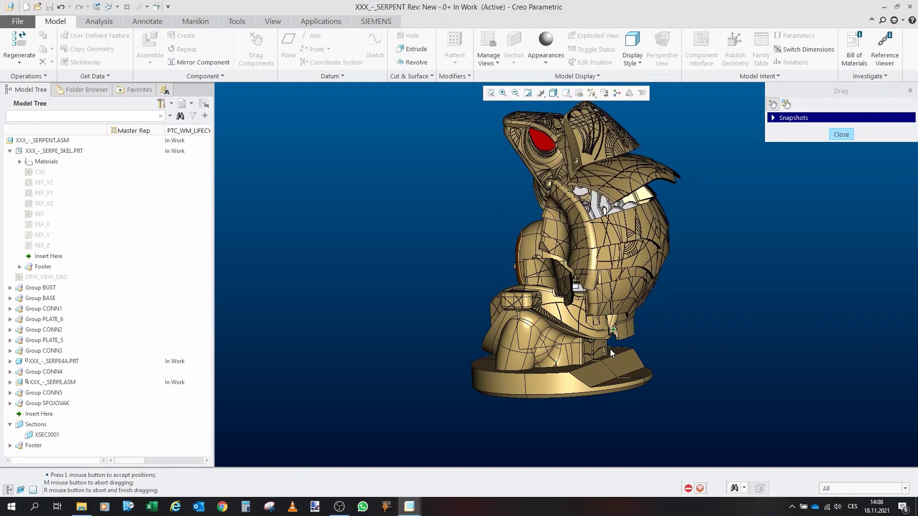
pyautogui.click(587, 391)
# Orbit and zoom to look down into the opened helmet at the face and linkage
pyautogui.moveTo(586, 321); pyautogui.dragTo(669, 310, button='middle')
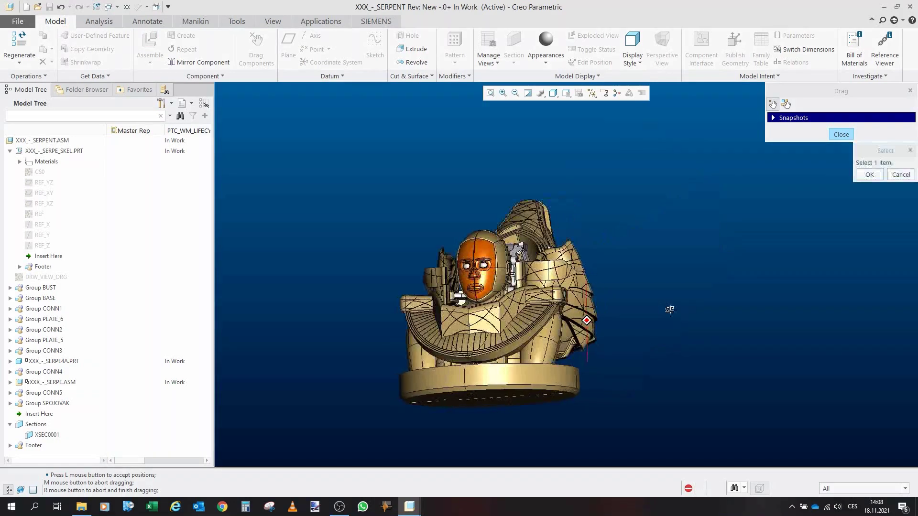
pyautogui.middleClick(571, 329)
pyautogui.moveTo(571, 329); pyautogui.dragTo(541, 182, button='middle')
pyautogui.scroll(10, 541, 183)
pyautogui.scroll(-10, 484, 219)
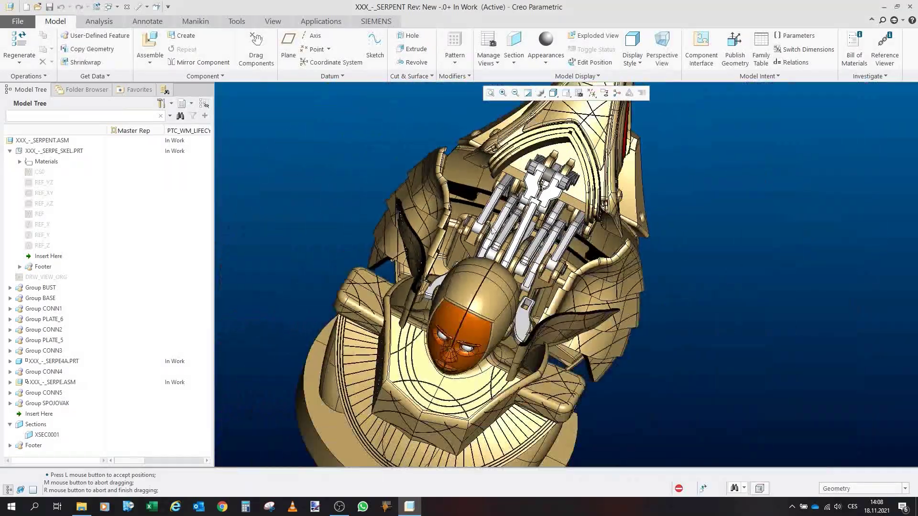
pyautogui.moveTo(502, 207)
pyautogui.mouseDown(button='middle')
pyautogui.moveTo(481, 185)
pyautogui.moveTo(489, 187)
pyautogui.mouseUp(button='middle')
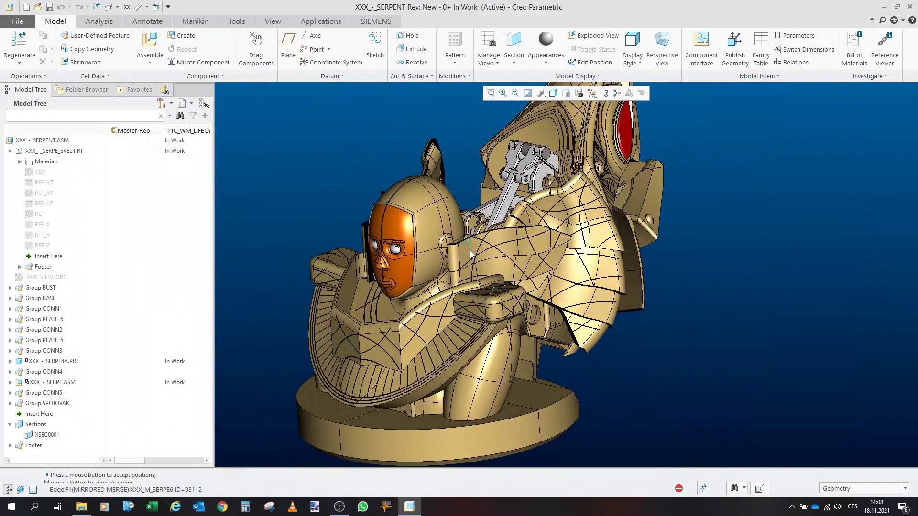
pyautogui.scroll(-3, 555, 292)
pyautogui.moveTo(554, 289); pyautogui.dragTo(549, 284, button='middle')
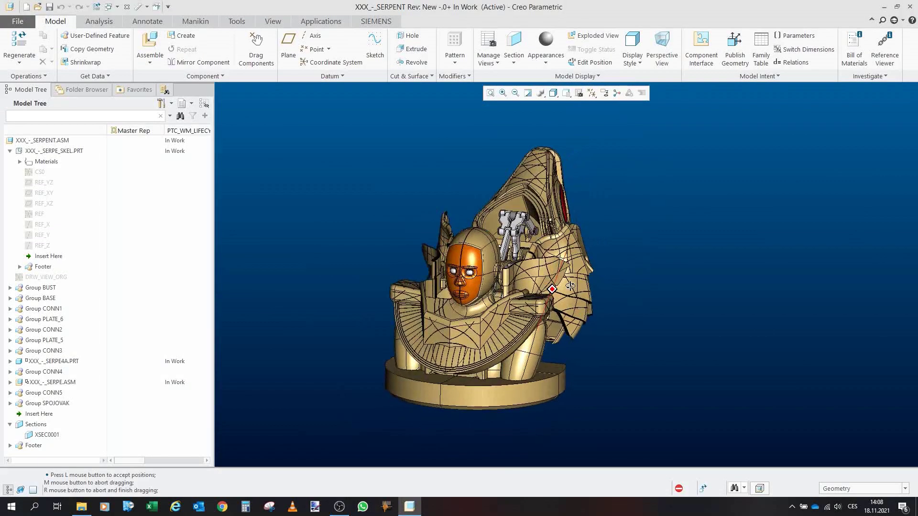
pyautogui.scroll(2, 523, 242)
pyautogui.moveTo(523, 242); pyautogui.dragTo(514, 248, button='middle')
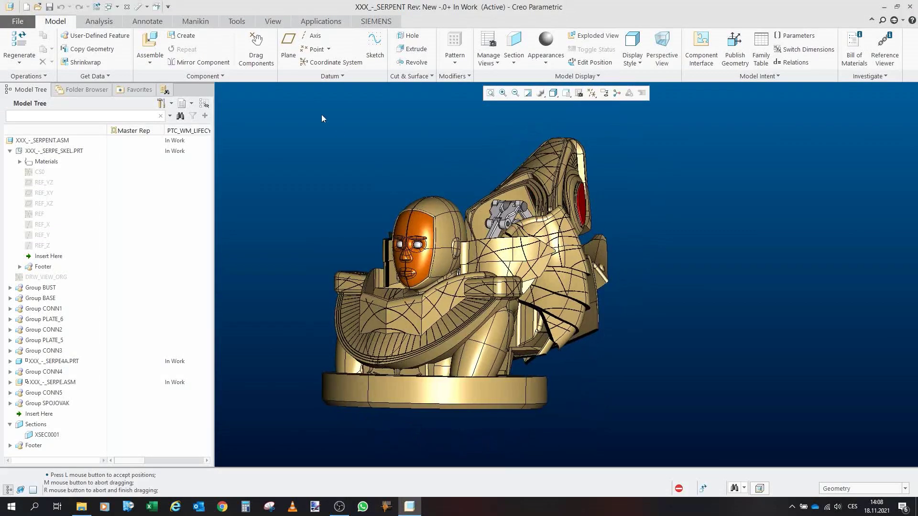
# Restart Drag Components and grab the helmet to swing it closed
pyautogui.click(256, 48)
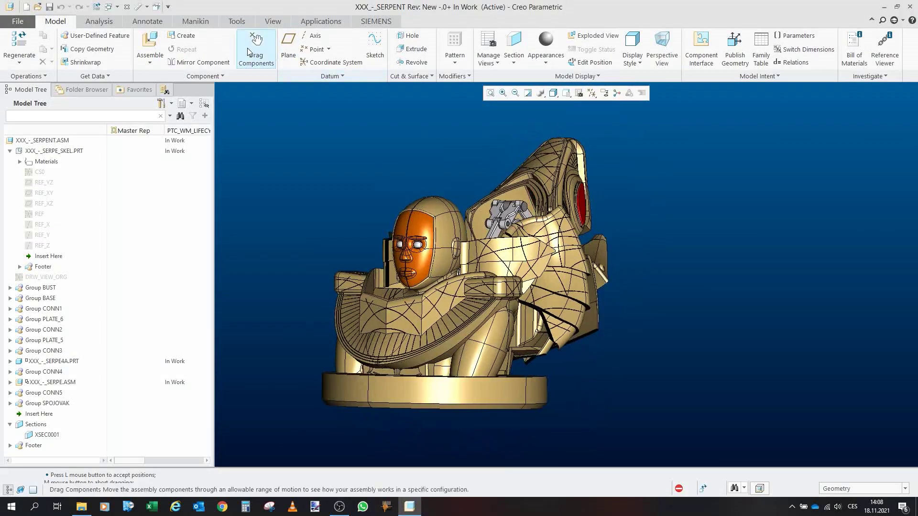
pyautogui.click(525, 362)
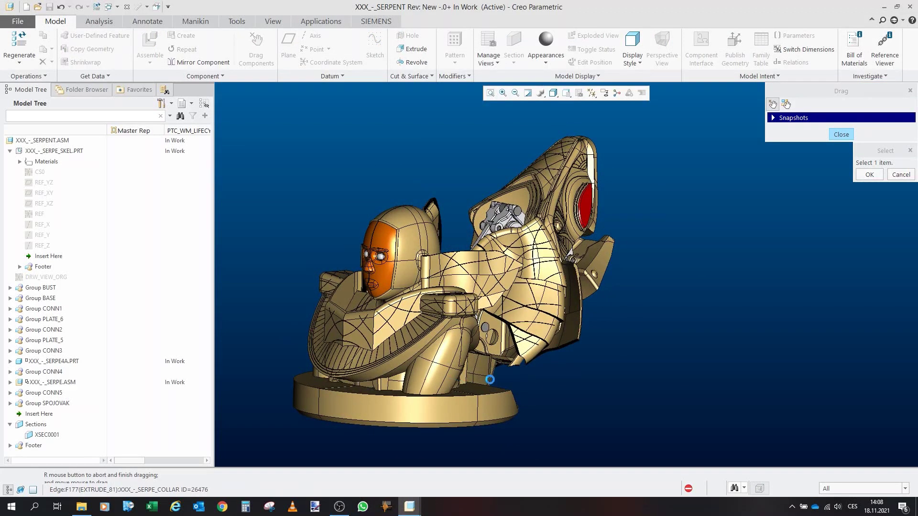
pyautogui.click(494, 373)
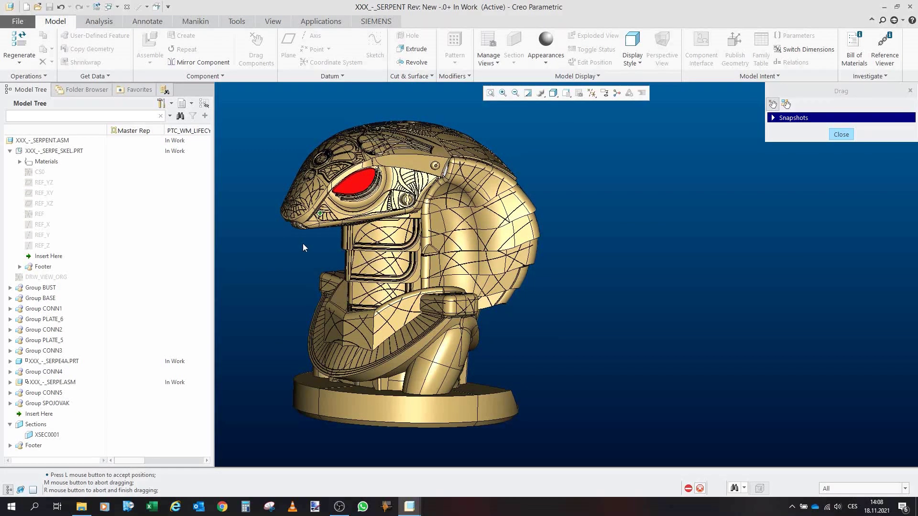
# End component dragging and orbit to a straight front view of the closed helmet
pyautogui.rightClick(575, 375)
pyautogui.scroll(5, 401, 357)
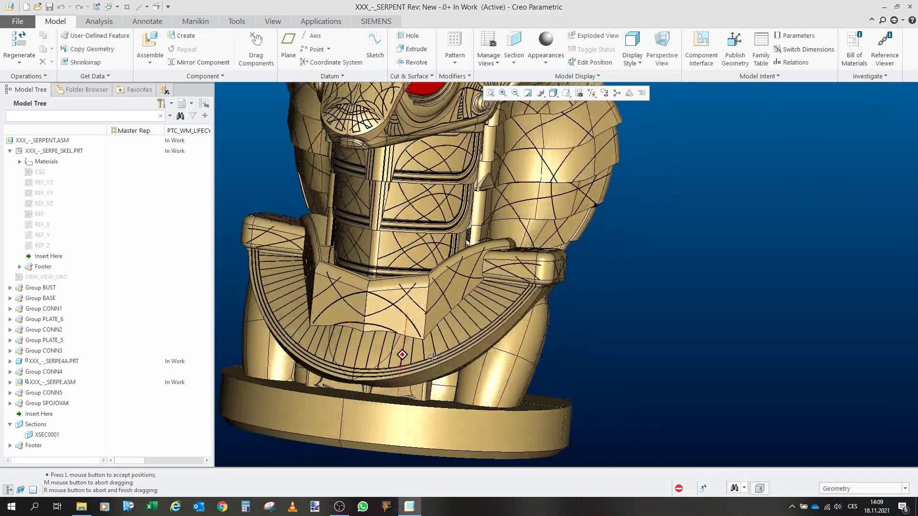
pyautogui.moveTo(436, 358); pyautogui.dragTo(459, 385, button='middle')
pyautogui.scroll(4, 459, 384)
pyautogui.moveTo(382, 300); pyautogui.dragTo(406, 292, button='middle')
pyautogui.keyDown('shift'); pyautogui.moveTo(414, 261); pyautogui.dragTo(487, 282, button='middle'); pyautogui.keyUp('shift')
pyautogui.moveTo(485, 286)
pyautogui.mouseDown(button='middle')
pyautogui.moveTo(505, 282)
pyautogui.moveTo(485, 291)
pyautogui.mouseUp(button='middle')
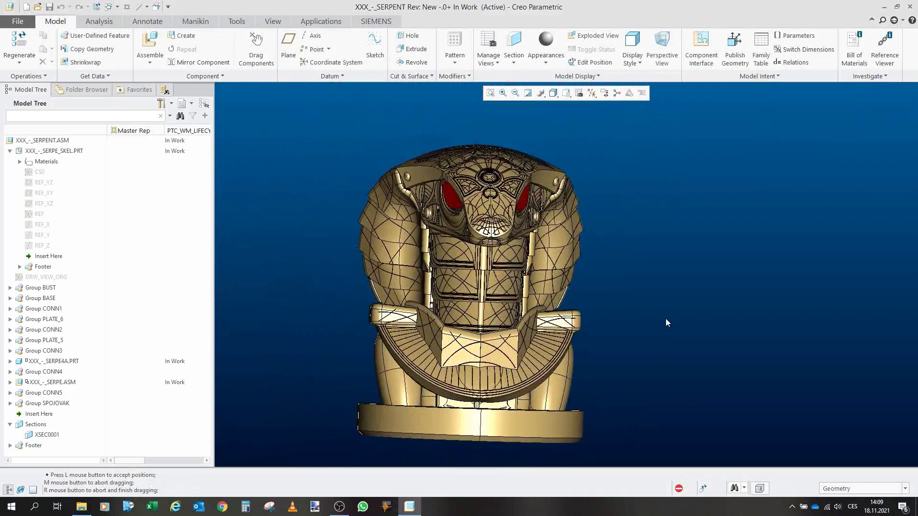
pyautogui.moveTo(664, 317); pyautogui.dragTo(668, 340, button='middle')
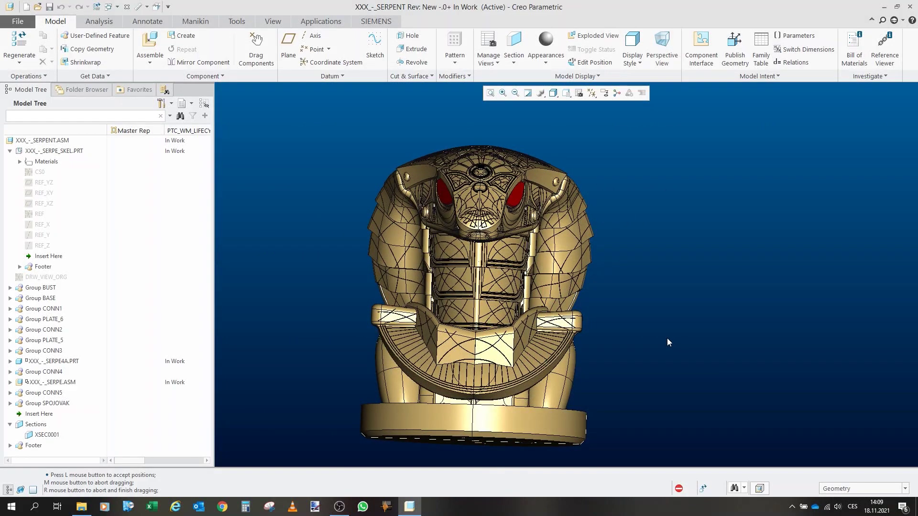